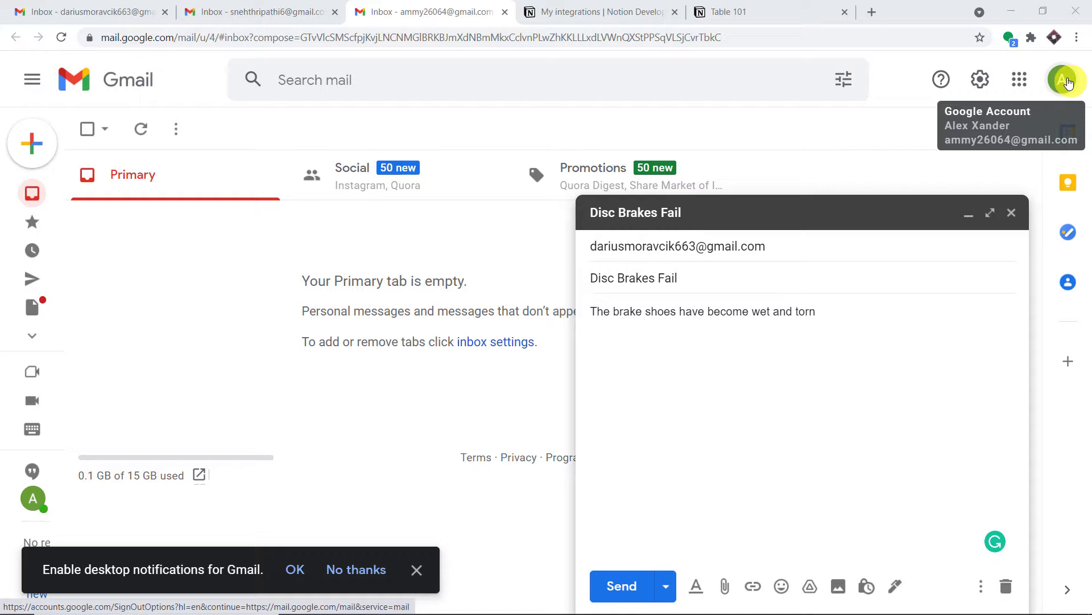
Step: Check the recipient and subject of the drafted "Disc Brakes Fail" email and send it
{"action": "mouse_move", "coordinate": [679, 246]}
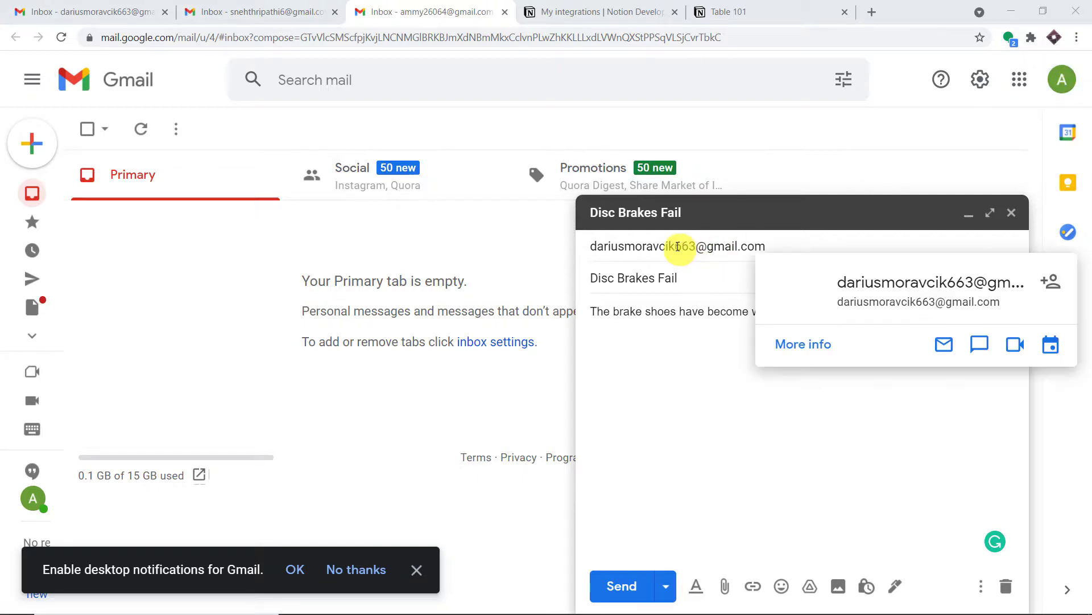
{"action": "left_click", "coordinate": [683, 278]}
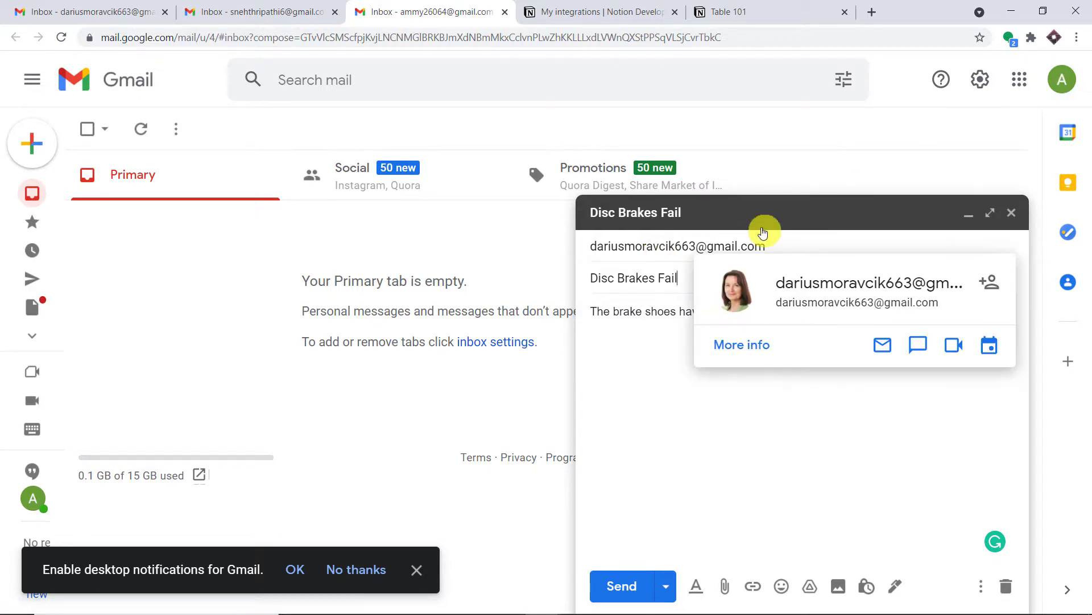
{"action": "left_click", "coordinate": [653, 588]}
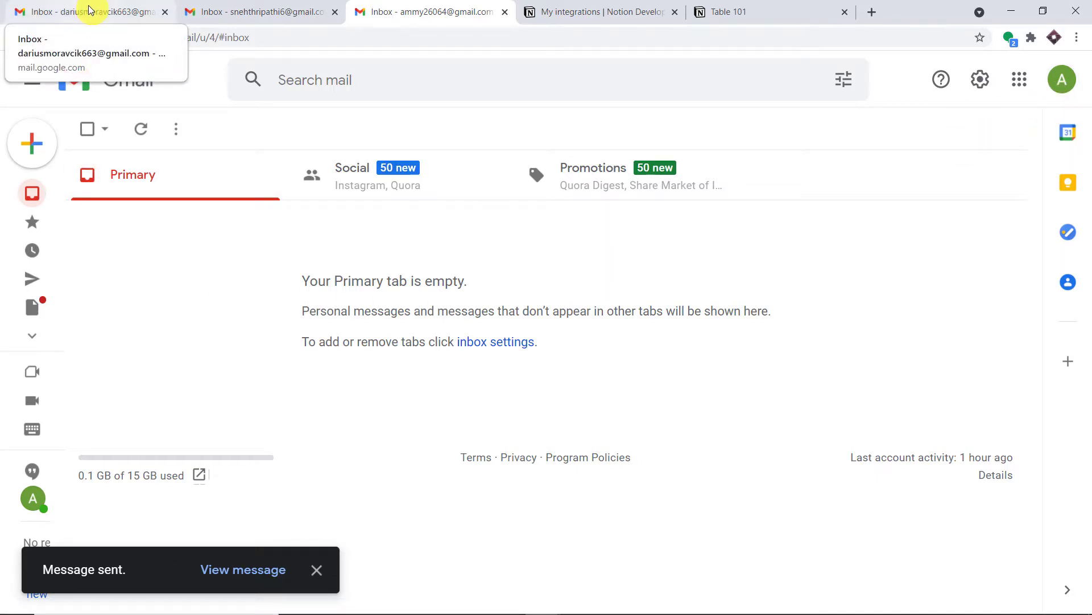
Step: Switch to the recipient's Gmail inbox, reload it to fetch the new email, and check which account is signed in
{"action": "left_click", "coordinate": [89, 10]}
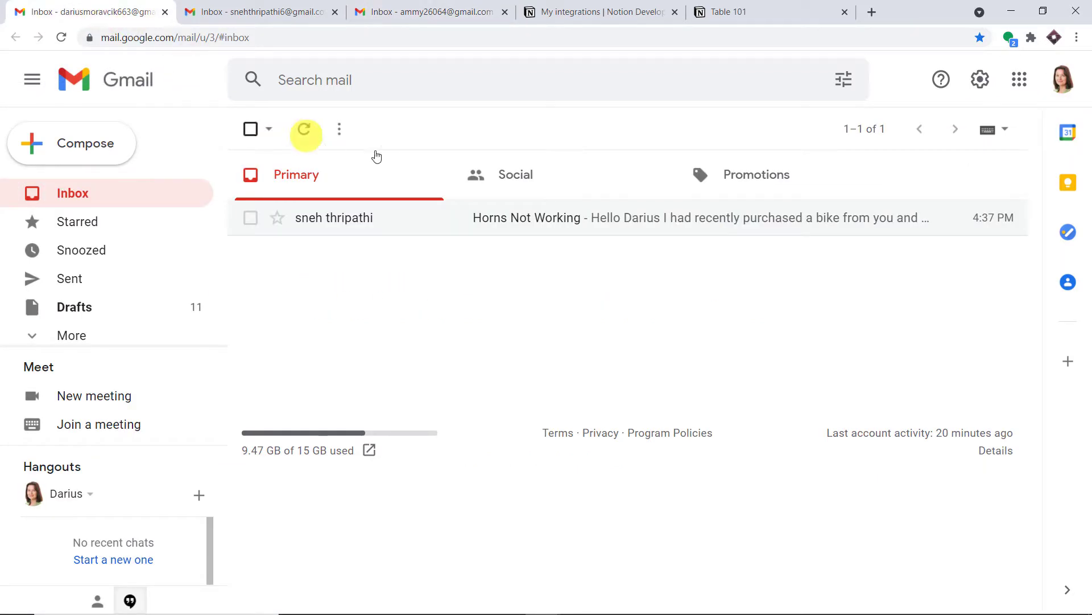
{"action": "left_click", "coordinate": [61, 37]}
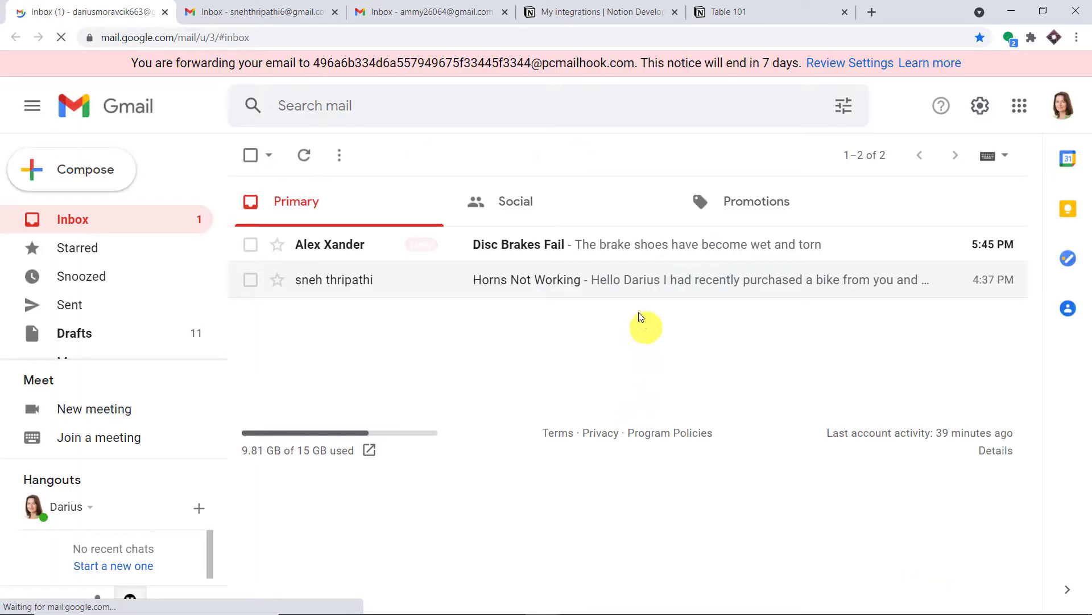
{"action": "left_click", "coordinate": [1063, 106]}
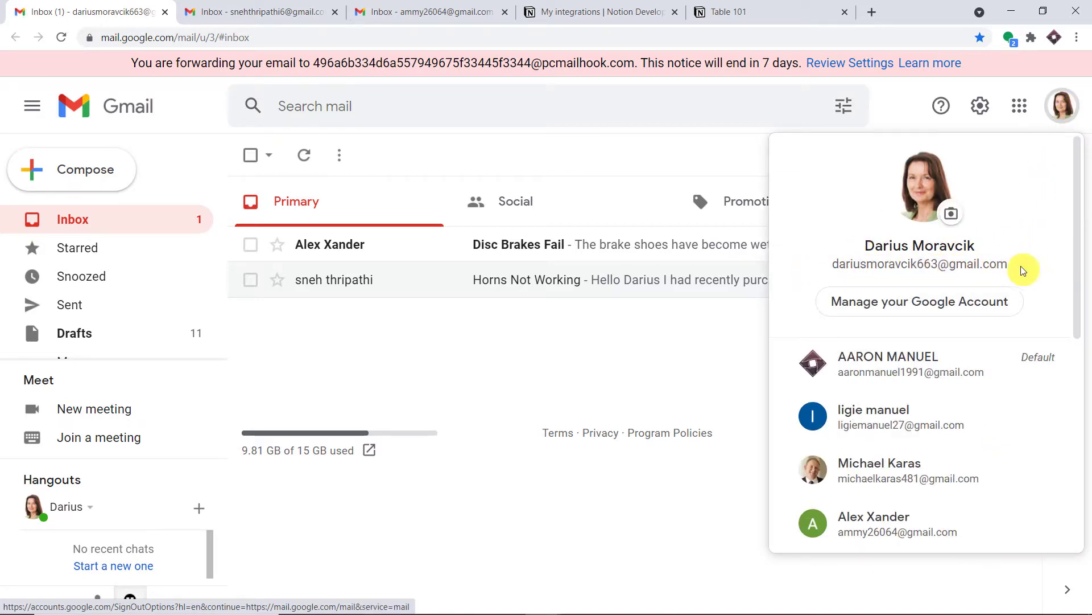
{"action": "left_click", "coordinate": [604, 346]}
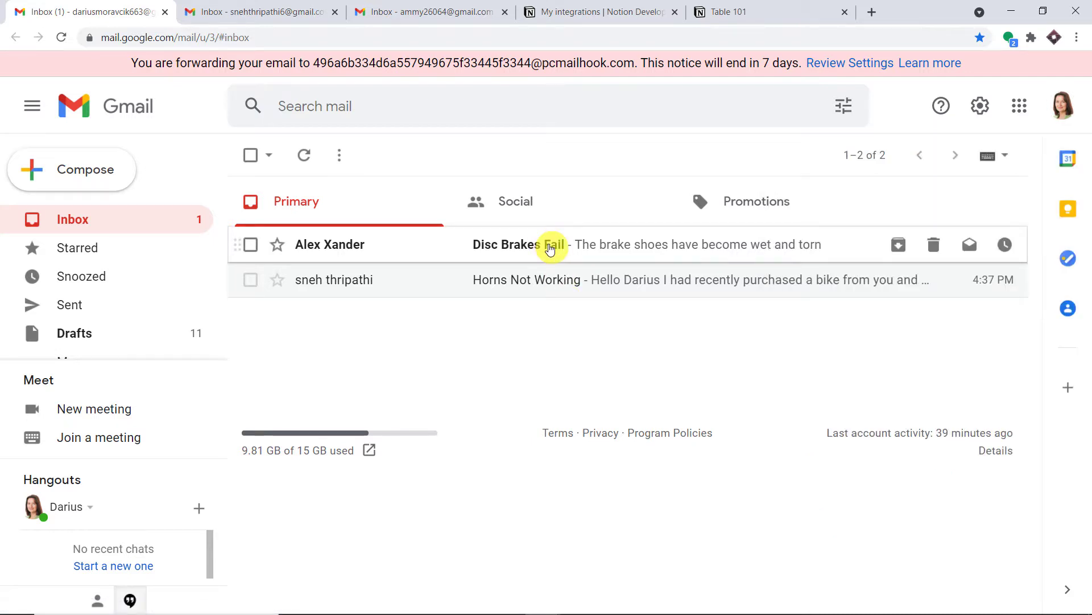
Step: Open the received "Disc Brakes Fail" email and review its subject and message body
{"action": "left_click", "coordinate": [550, 248]}
{"action": "left_click_drag", "start_coordinate": [290, 208], "coordinate": [436, 212]}
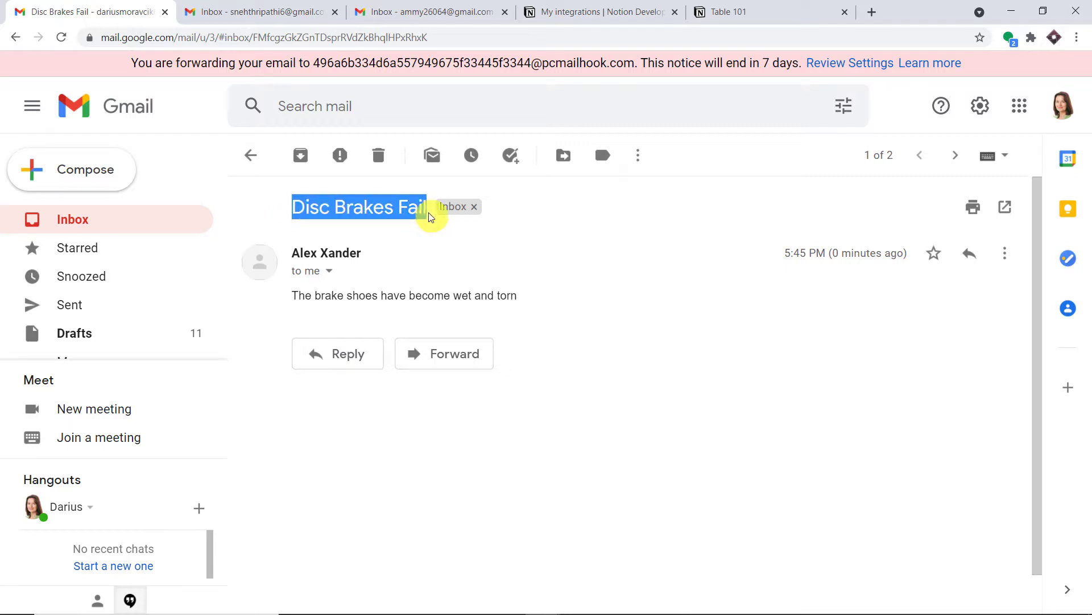
{"action": "left_click_drag", "start_coordinate": [292, 297], "coordinate": [546, 305]}
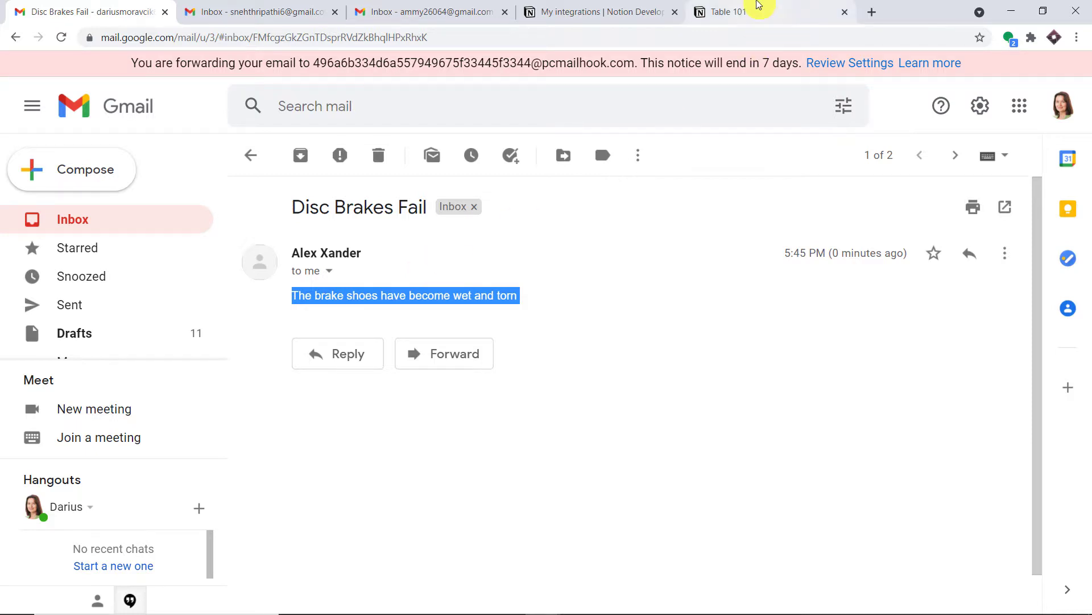
Step: Switch to Table 101 in Notion and inspect the name and subject cells of the "Disc Brakes Fail" row
{"action": "left_click", "coordinate": [759, 9]}
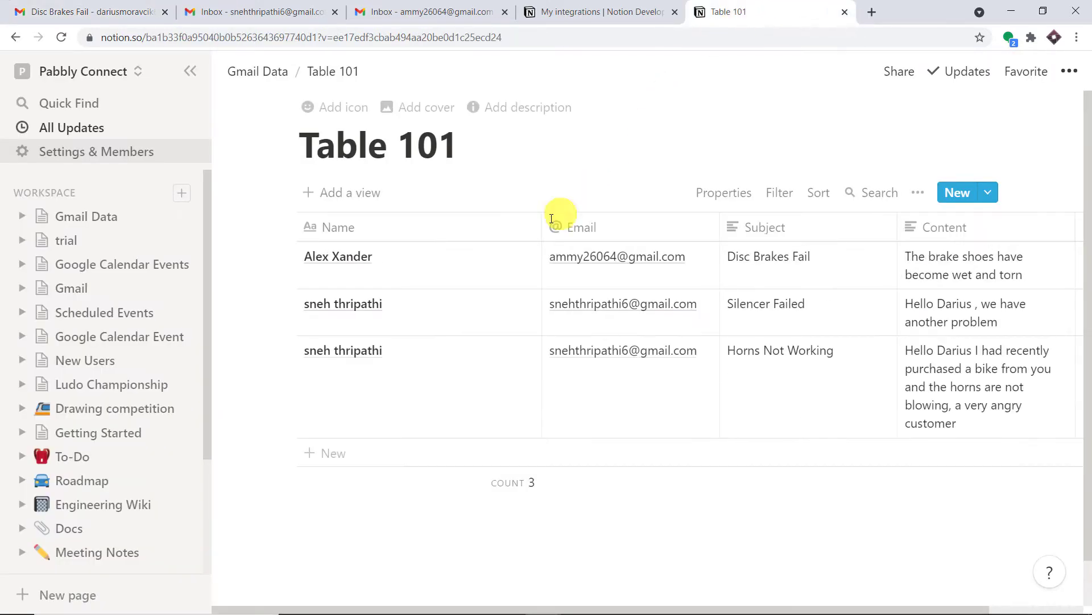
{"action": "left_click", "coordinate": [350, 265]}
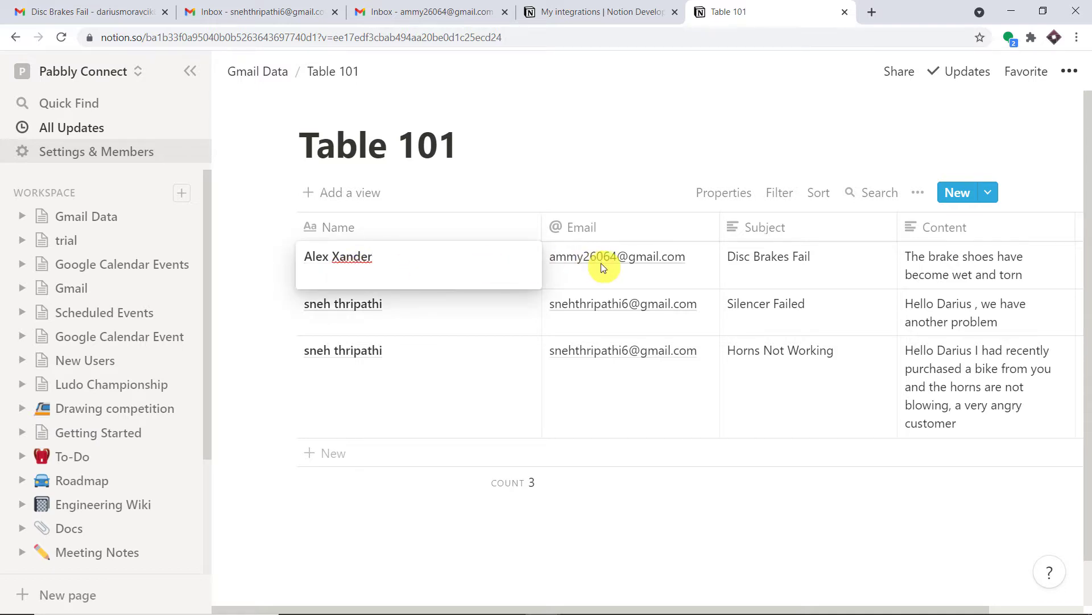
{"action": "key", "text": "Escape"}
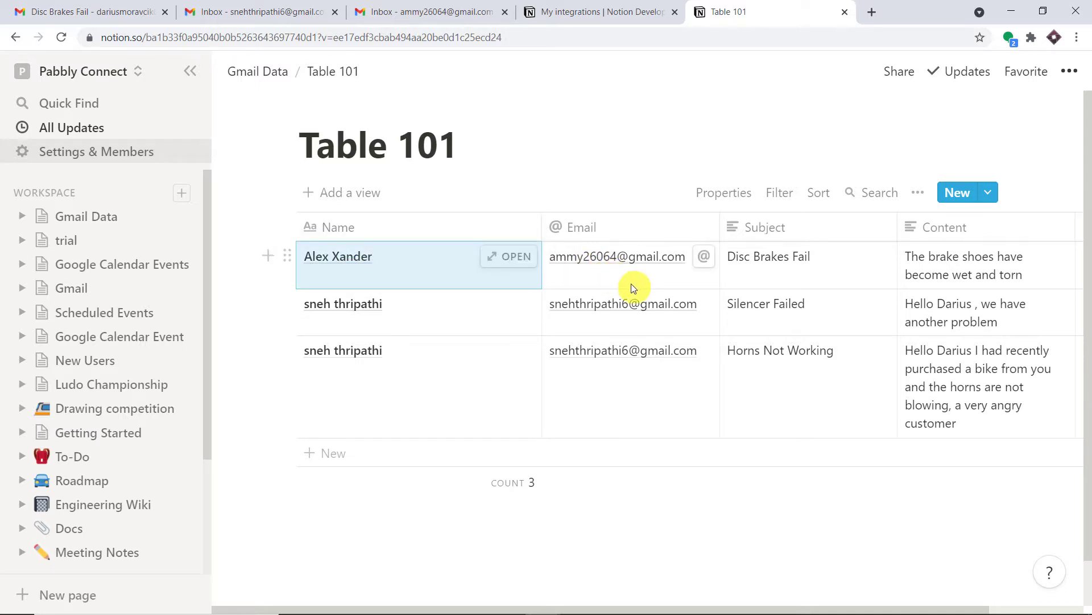
{"action": "left_click", "coordinate": [781, 282]}
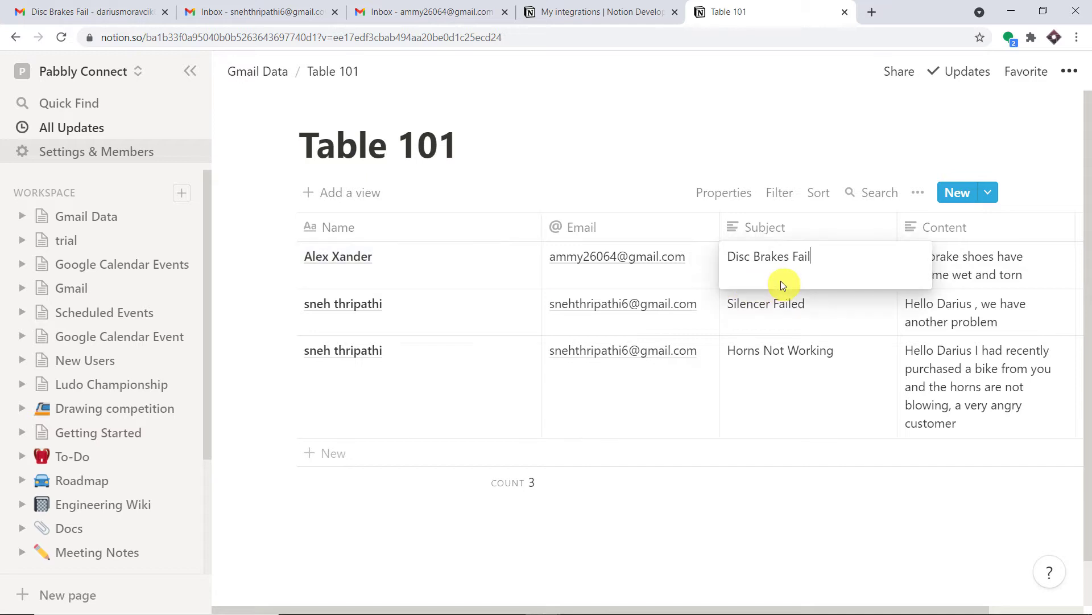
{"action": "key", "text": "Escape"}
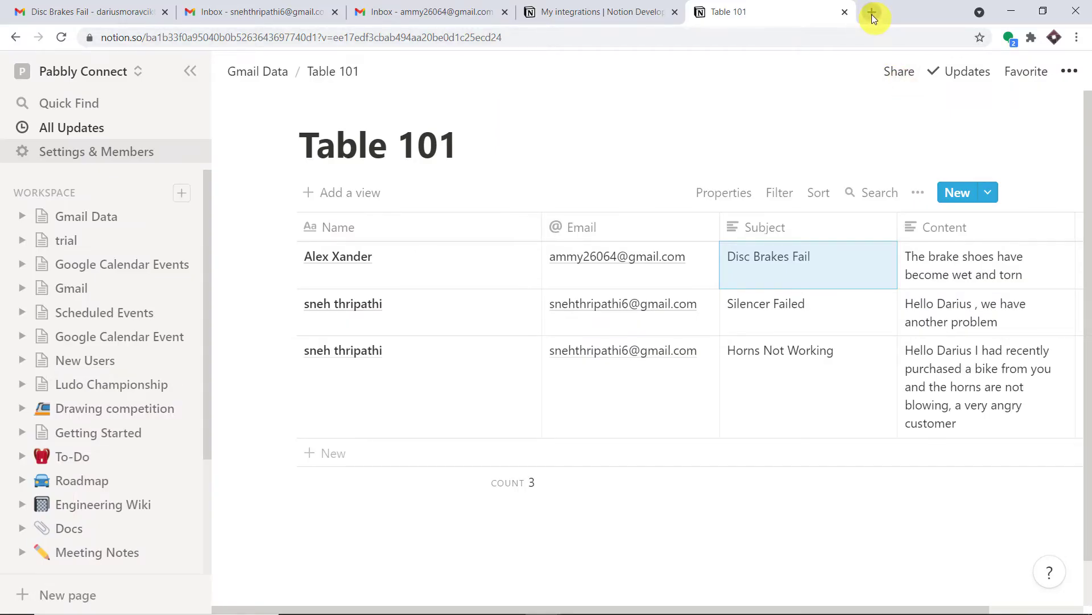
Step: Open pabbly.com in a new browser tab and go to the Connect product page
{"action": "left_click", "coordinate": [872, 12]}
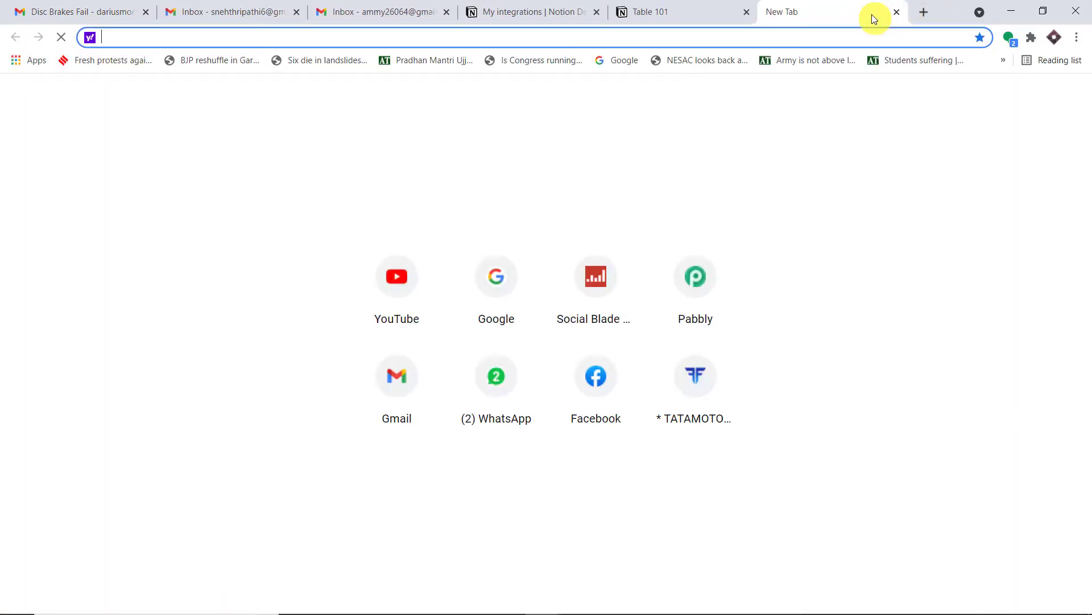
{"action": "type", "text": "pabbly.com"}
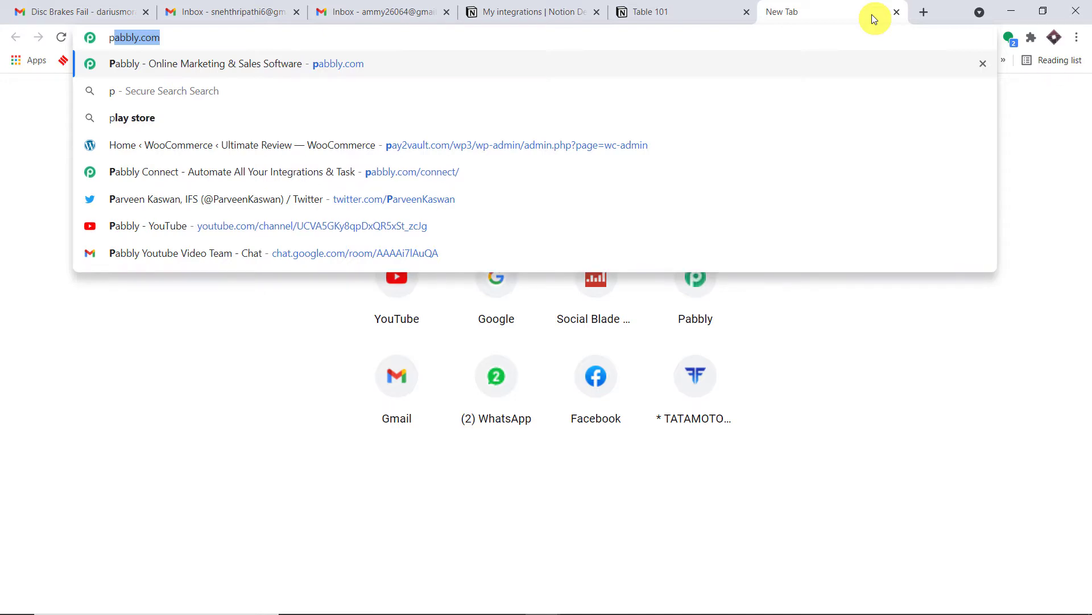
{"action": "key", "text": "Return"}
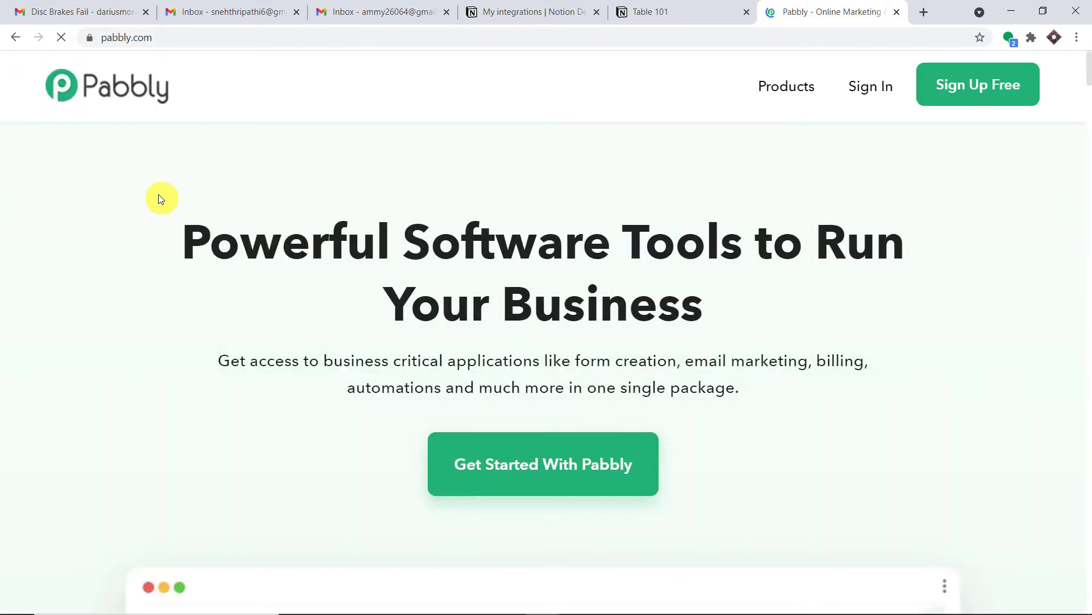
{"action": "mouse_move", "coordinate": [775, 88]}
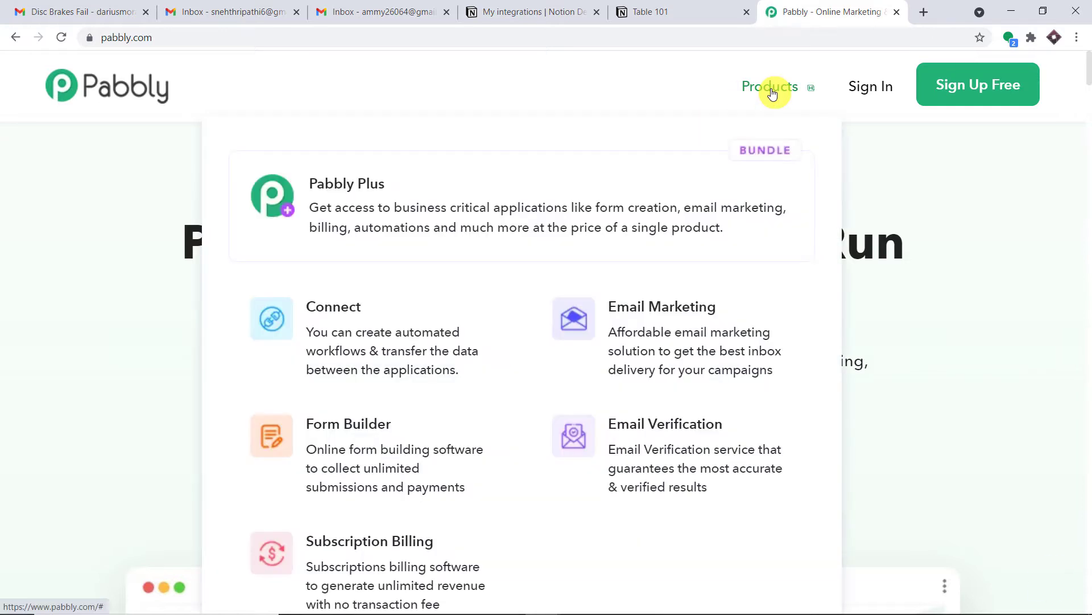
{"action": "left_click", "coordinate": [384, 345]}
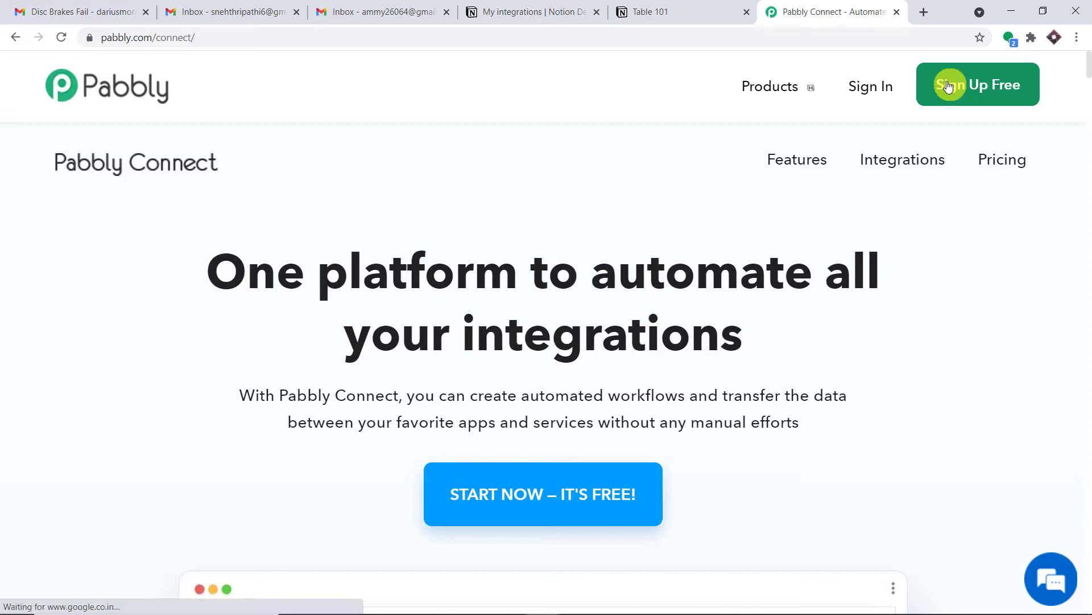
Step: Sign in to Pabbly and access the Connect application from the list of all apps
{"action": "left_click", "coordinate": [875, 91]}
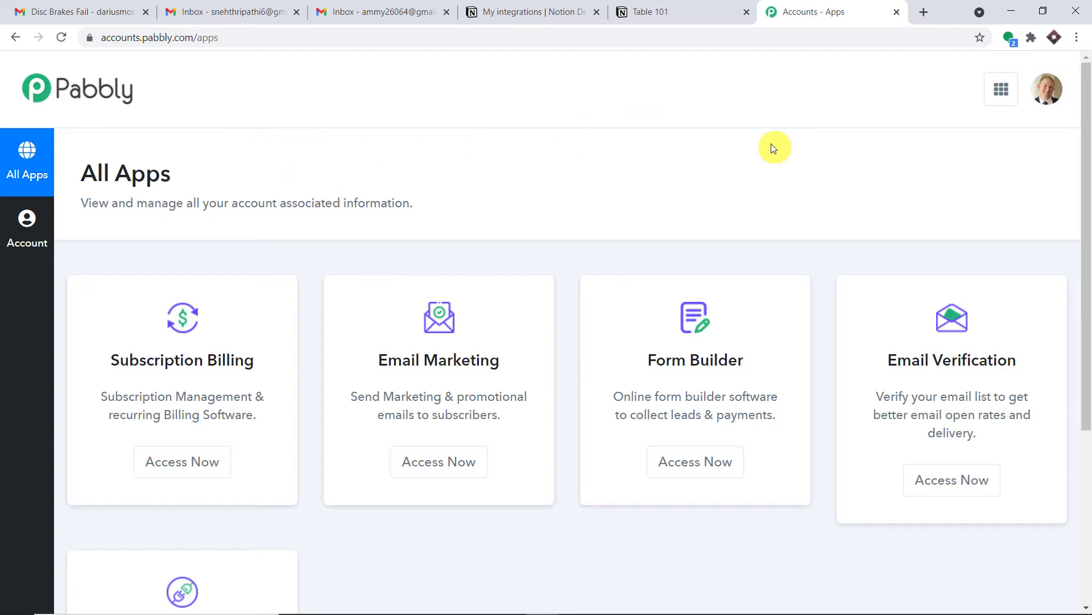
{"action": "scroll", "coordinate": [763, 216], "scroll_direction": "down", "scroll_amount": 5}
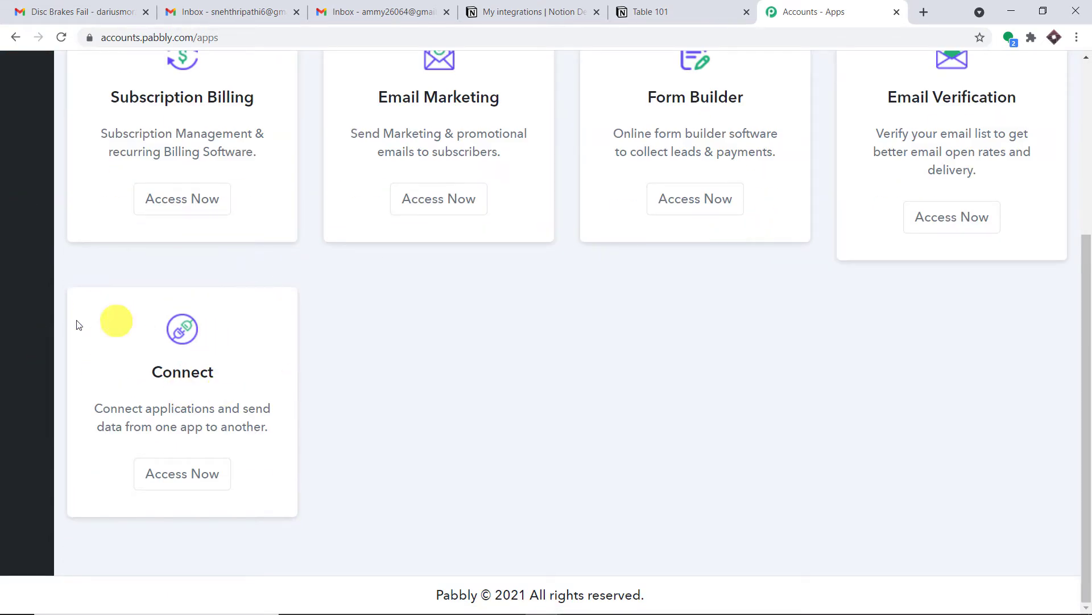
{"action": "left_click", "coordinate": [159, 474]}
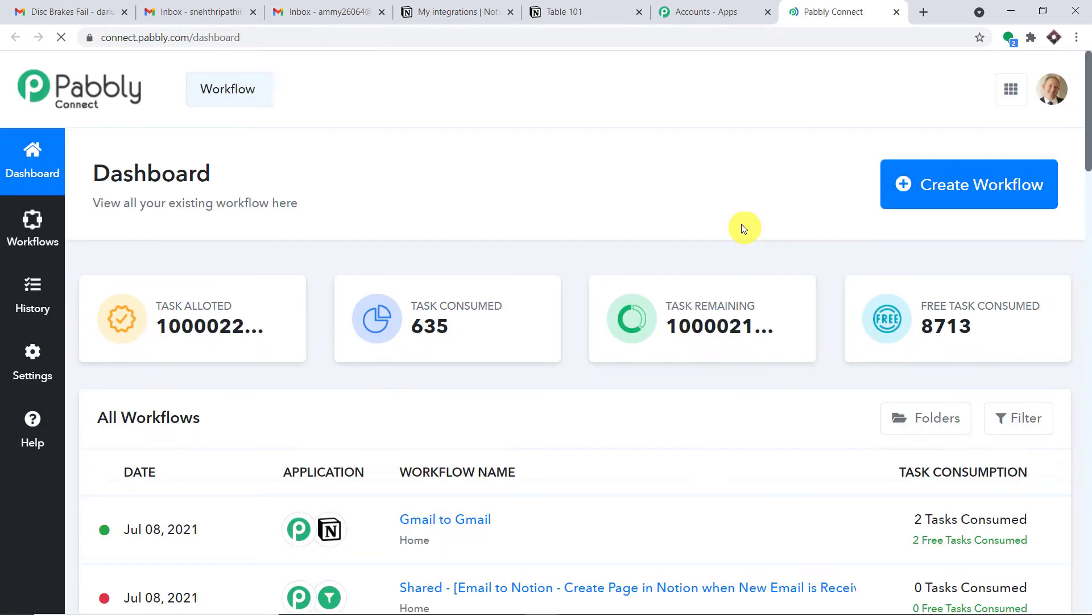
Step: Create a new workflow named "Gmail to Notion"
{"action": "left_click", "coordinate": [957, 193]}
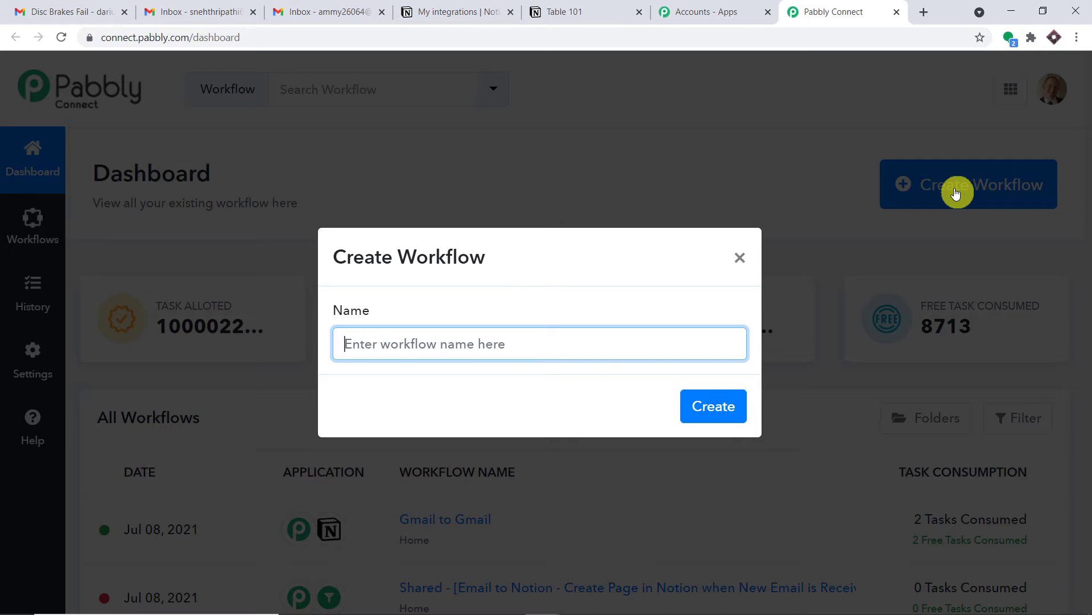
{"action": "type", "text": "Gm"}
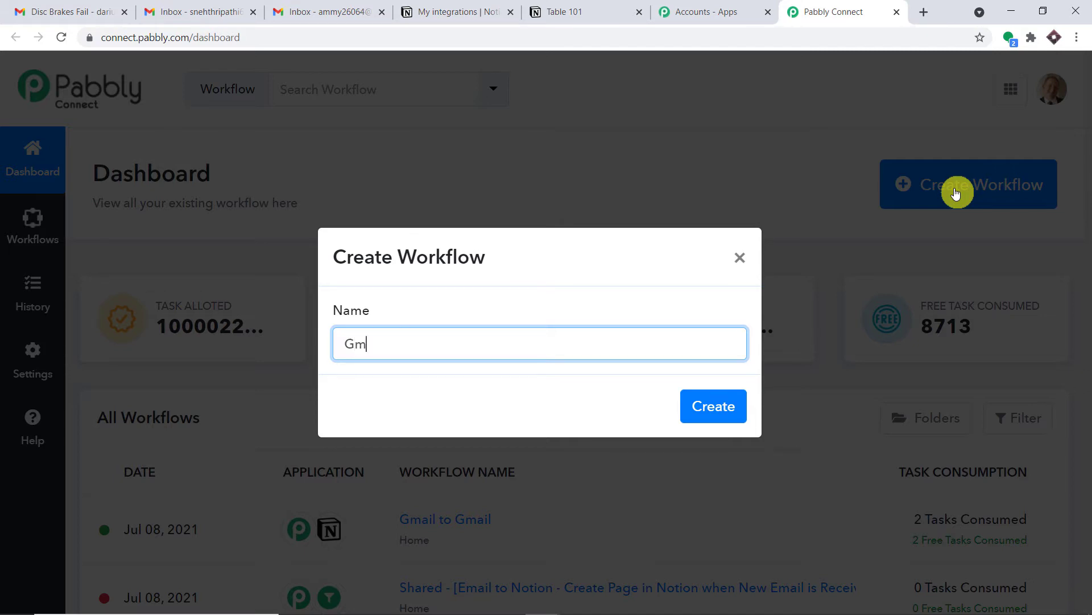
{"action": "type", "text": "ail to Notion"}
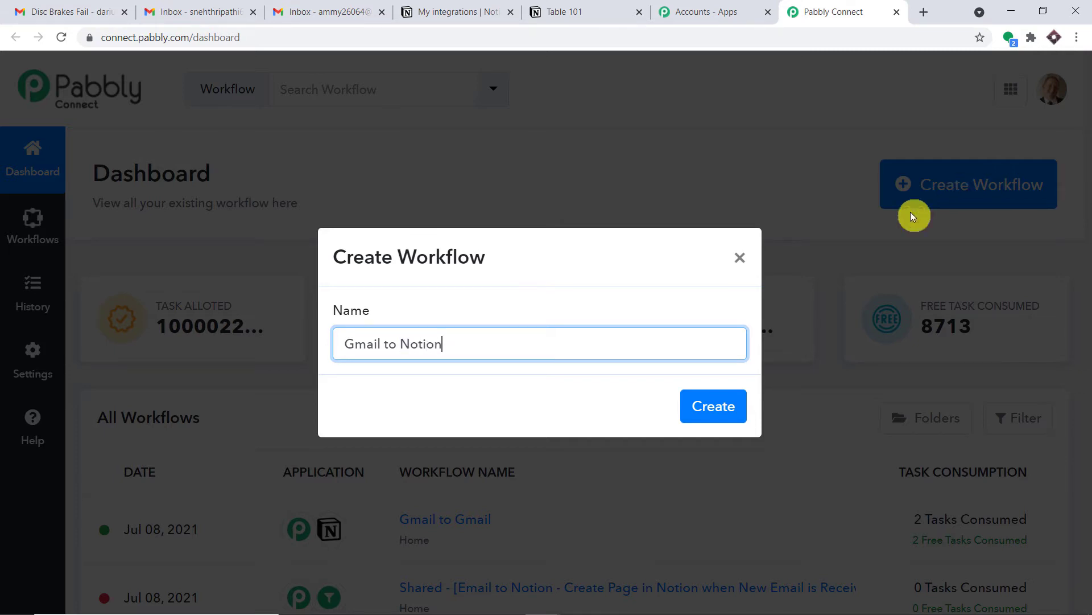
{"action": "left_click", "coordinate": [714, 407]}
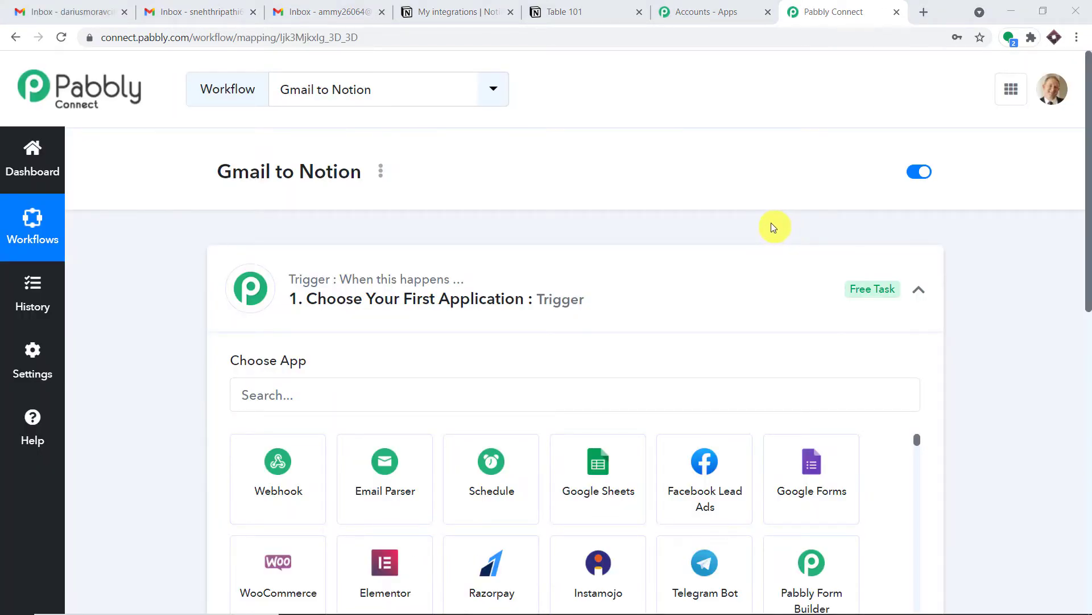
Step: Collapse the trigger step to review the workflow's name and its trigger and action layout
{"action": "left_click", "coordinate": [576, 288]}
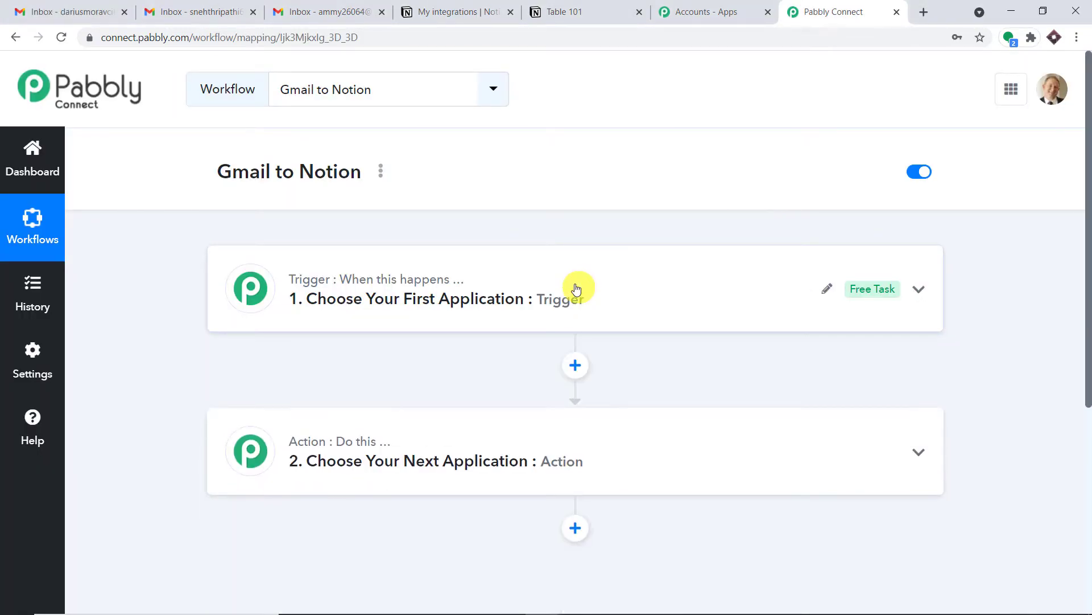
{"action": "scroll", "coordinate": [577, 289], "scroll_direction": "down", "scroll_amount": 1}
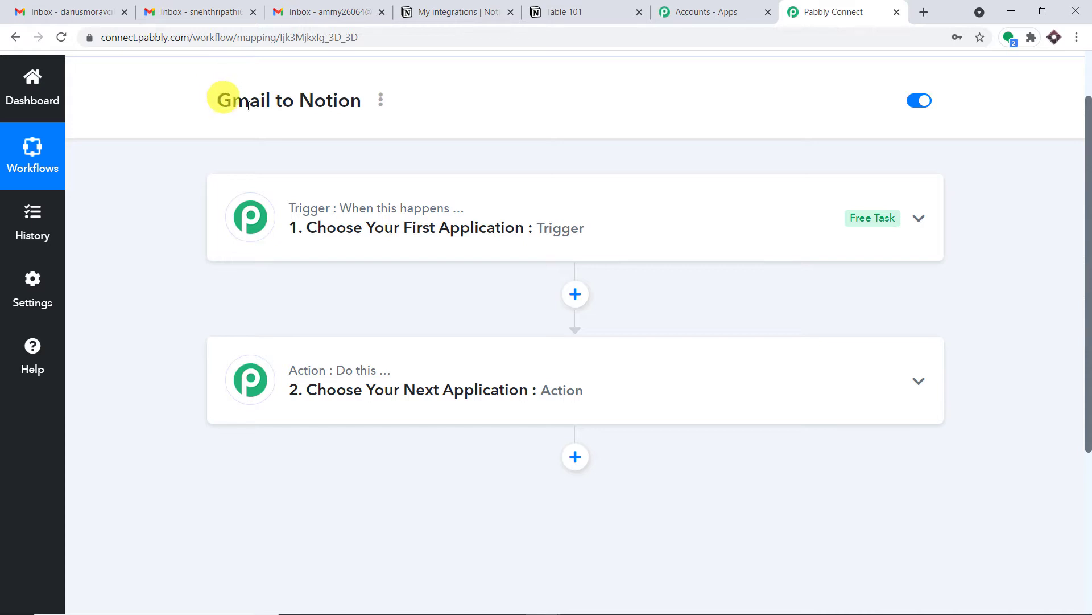
{"action": "left_click_drag", "start_coordinate": [248, 106], "coordinate": [369, 107]}
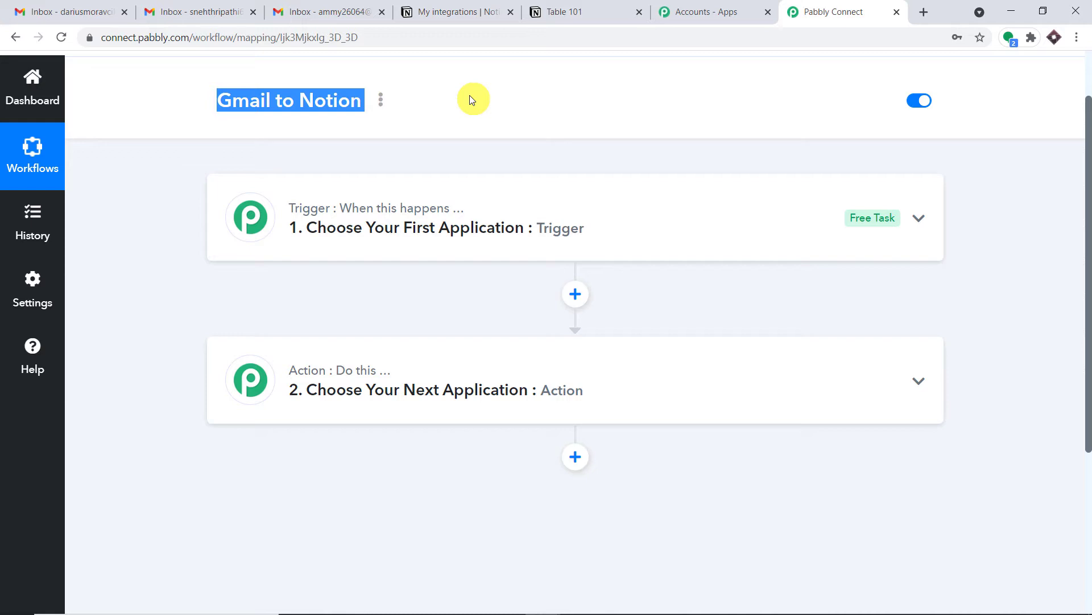
{"action": "key", "text": "Return"}
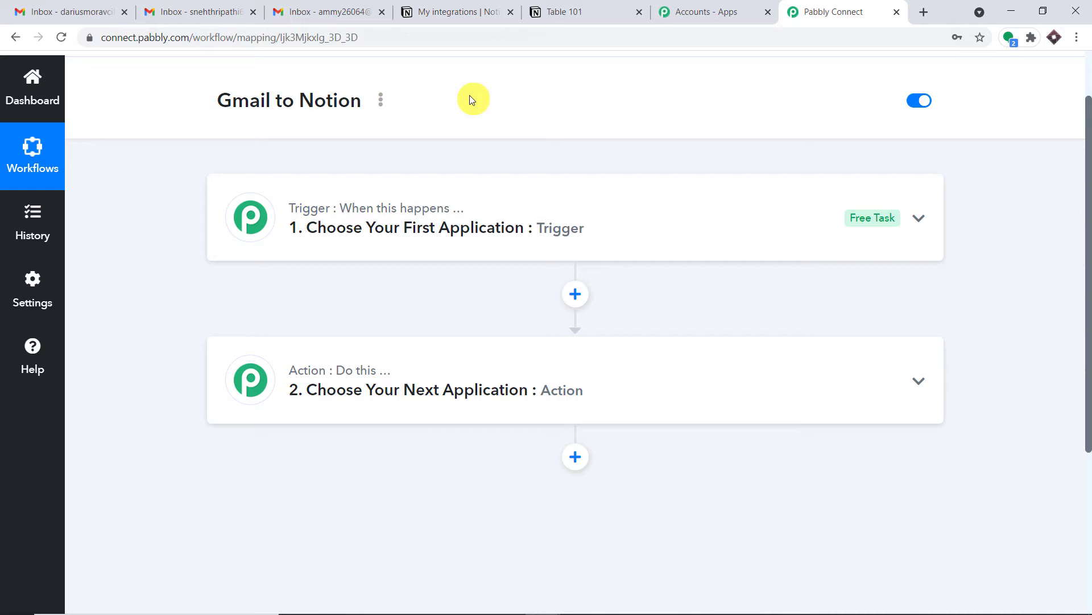
Step: Choose Email Parser by Pabbly as the trigger application, select its forwarding email address, and start capturing a response
{"action": "left_click", "coordinate": [484, 231]}
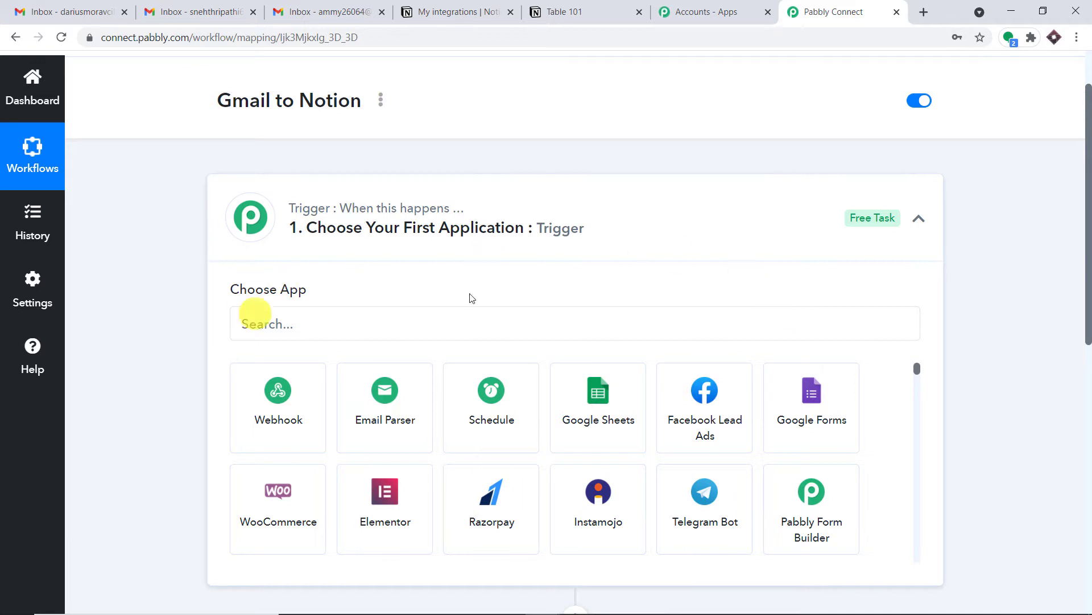
{"action": "left_click", "coordinate": [393, 410]}
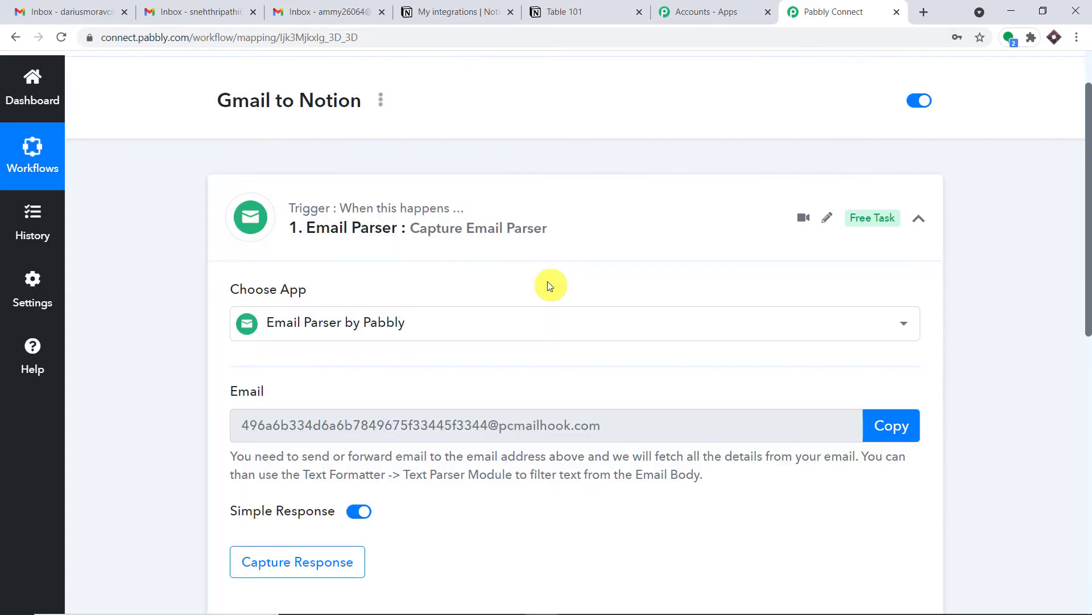
{"action": "scroll", "coordinate": [564, 239], "scroll_direction": "down", "scroll_amount": 1}
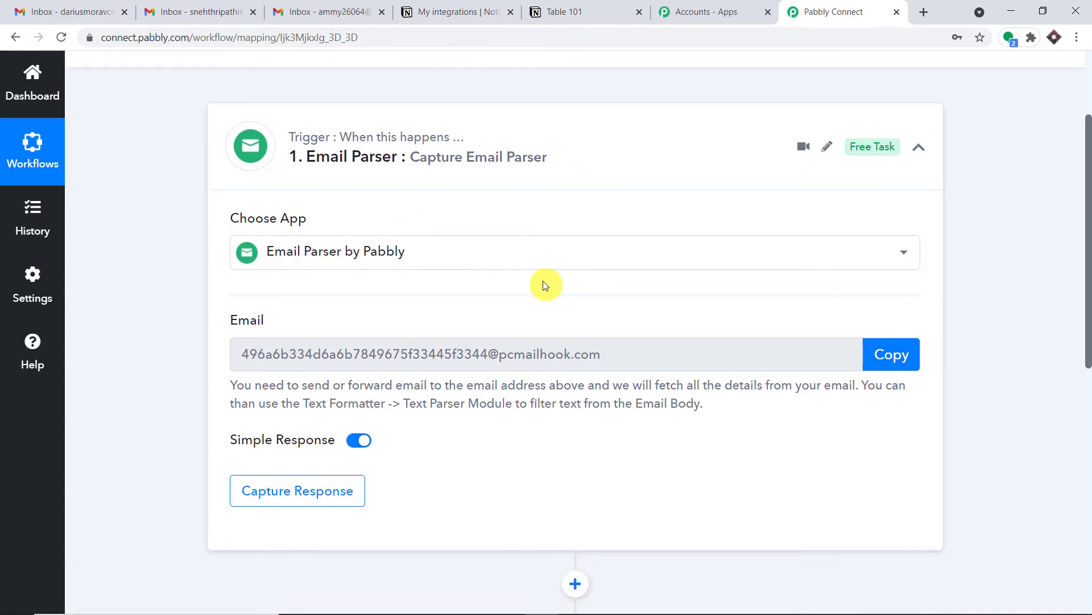
{"action": "scroll", "coordinate": [410, 280], "scroll_direction": "down", "scroll_amount": 1}
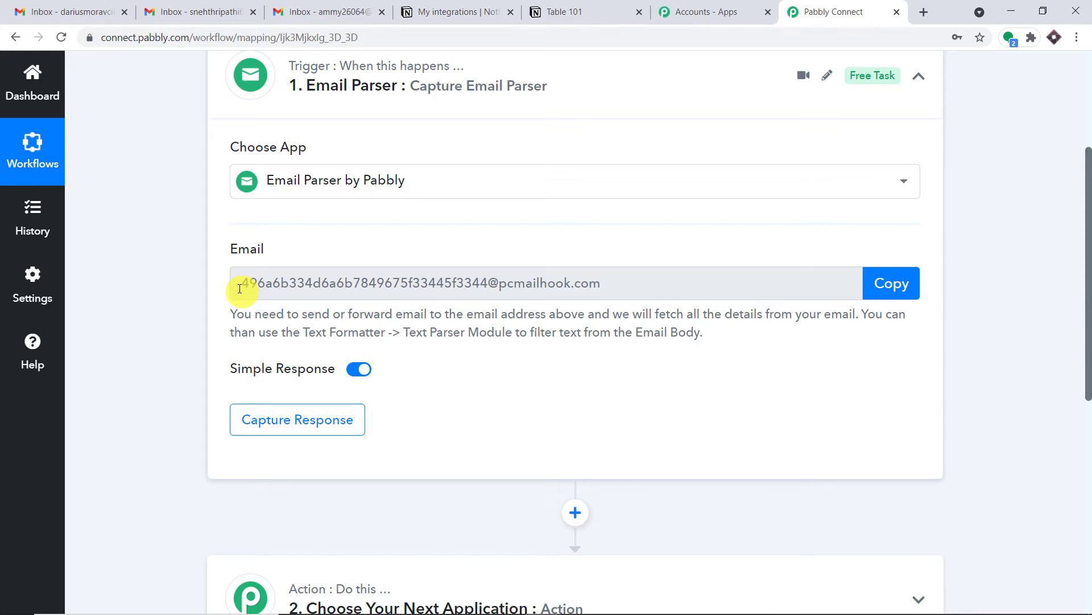
{"action": "left_click_drag", "start_coordinate": [240, 288], "coordinate": [622, 283]}
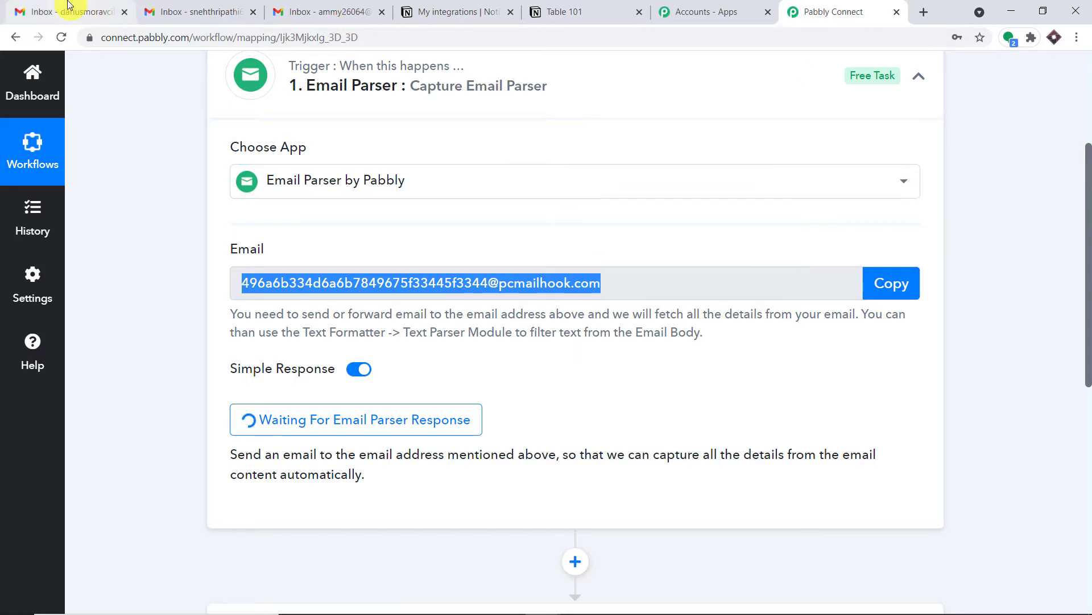
Step: Switch to the sender's Gmail inbox and compose a new message with the subject "Sunset" and body "Sunset is awesome"
{"action": "left_click", "coordinate": [227, 9]}
{"action": "left_click", "coordinate": [311, 6]}
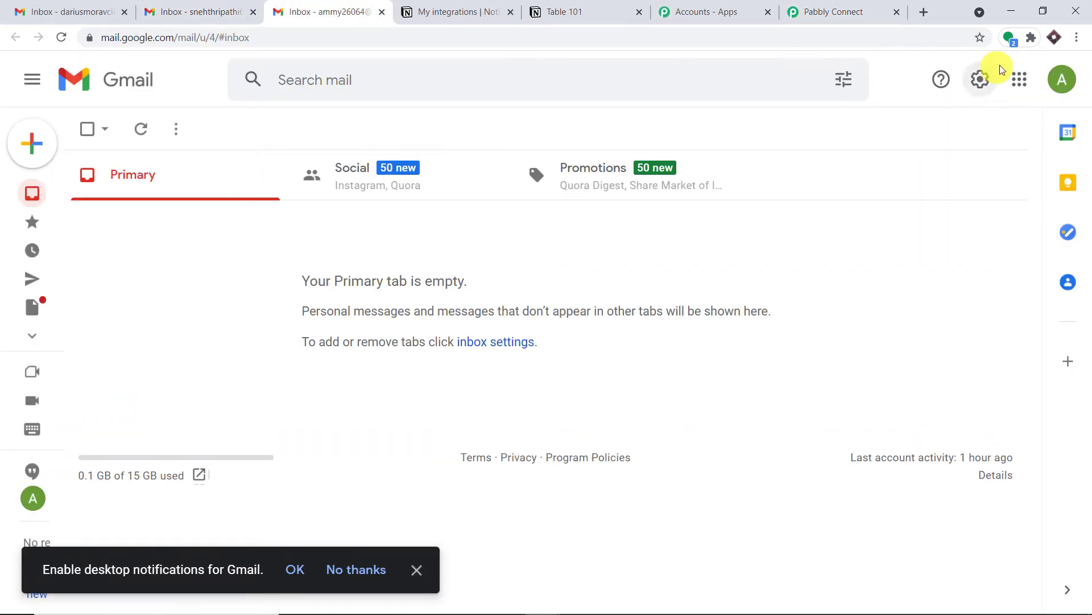
{"action": "left_click", "coordinate": [1062, 80]}
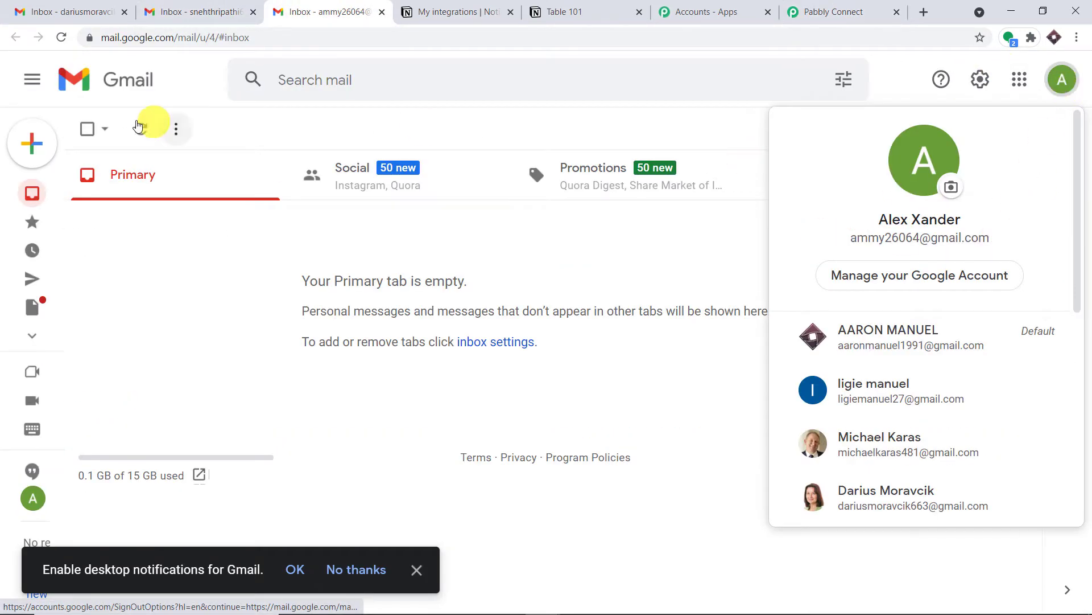
{"action": "left_click", "coordinate": [32, 142]}
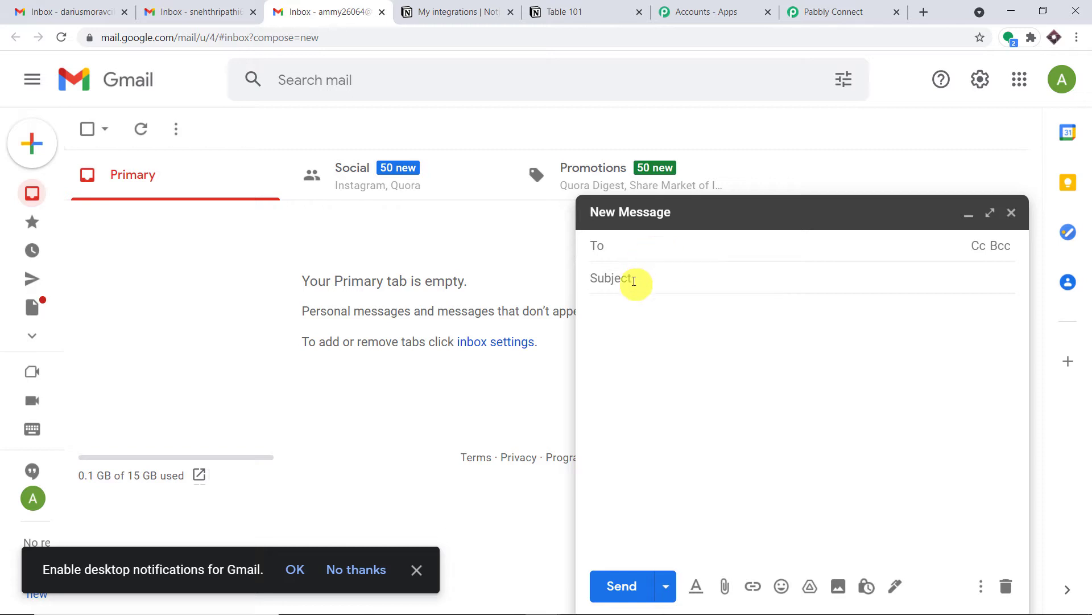
{"action": "left_click", "coordinate": [634, 280]}
{"action": "type", "text": "Suns"}
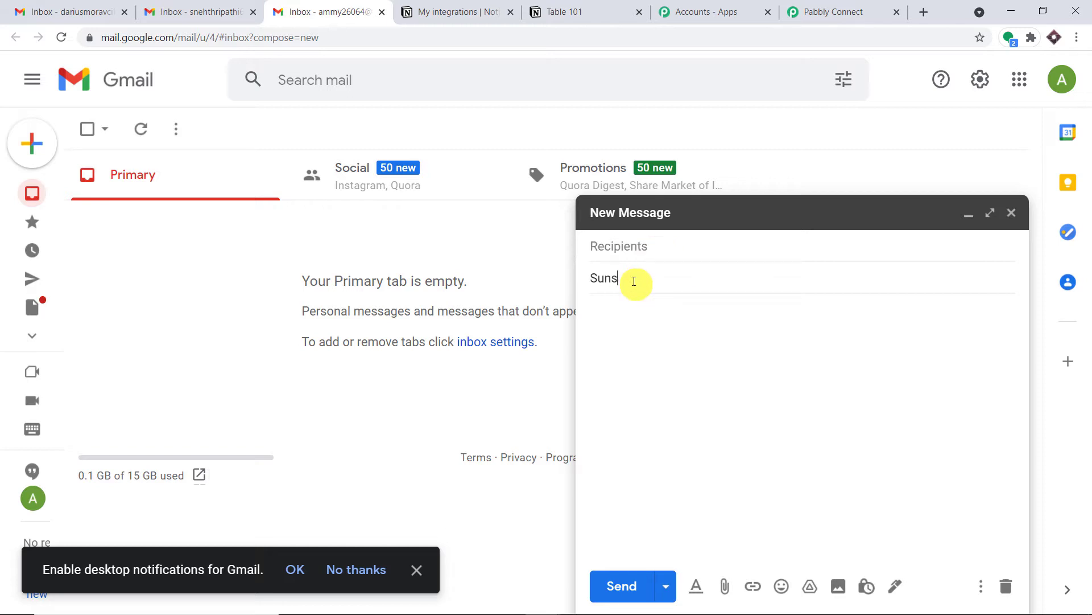
{"action": "type", "text": "et"}
{"action": "left_click", "coordinate": [632, 315]}
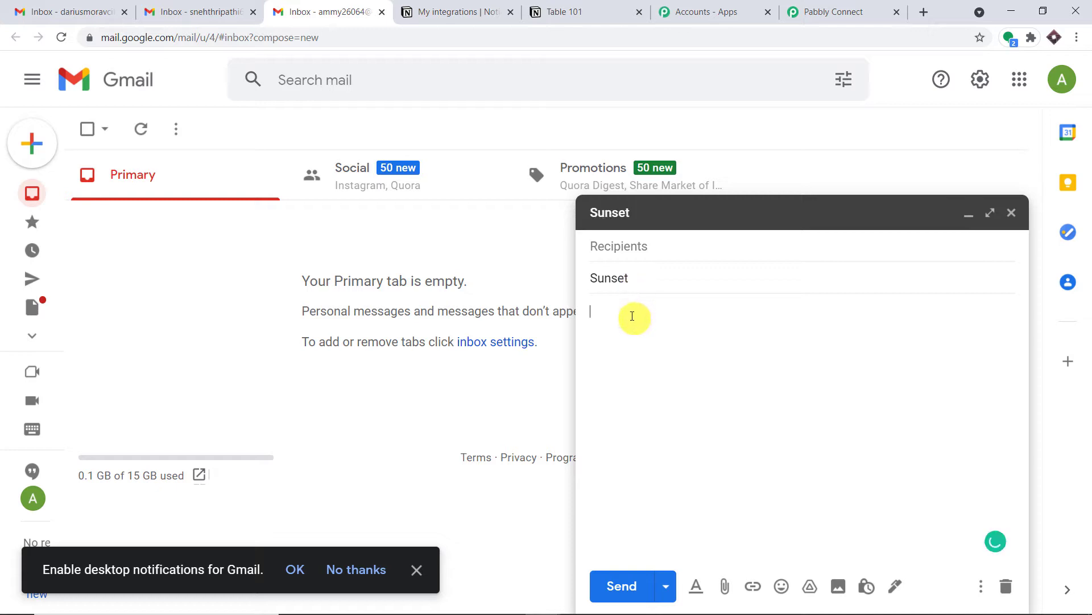
{"action": "type", "text": "Se"}
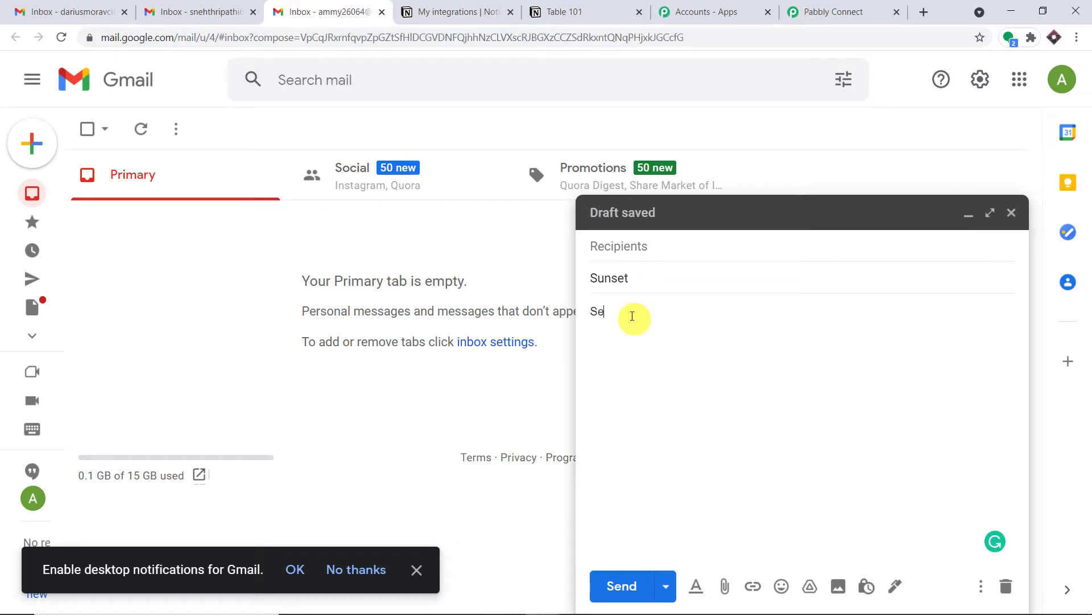
{"action": "type", "text": "unset is awesome"}
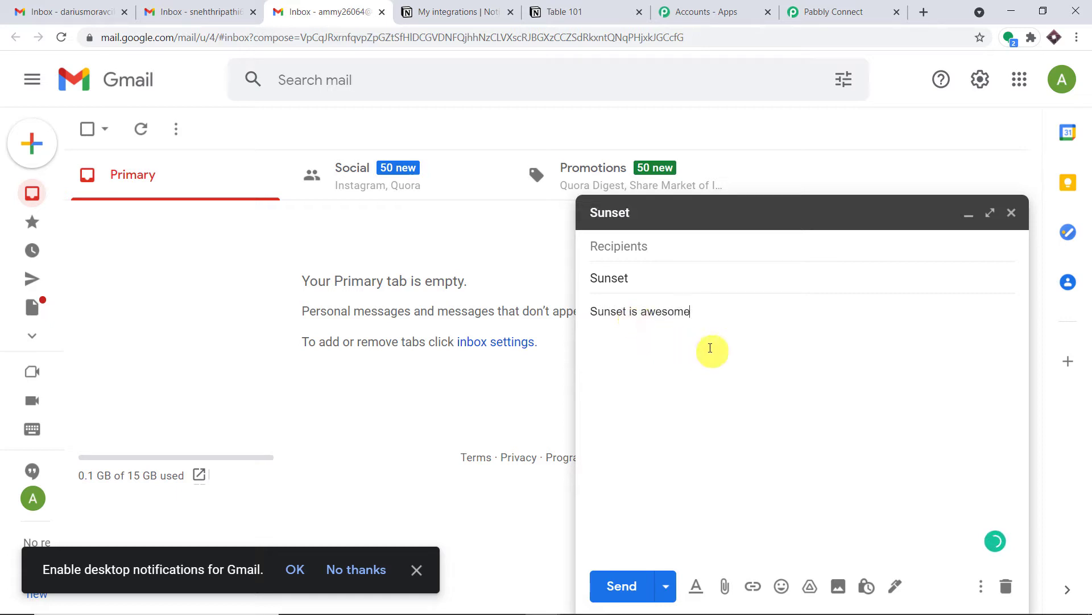
Step: Address the "Sunset" message to the Email Parser's forwarding address from Pabbly Connect and send it
{"action": "left_click", "coordinate": [660, 246]}
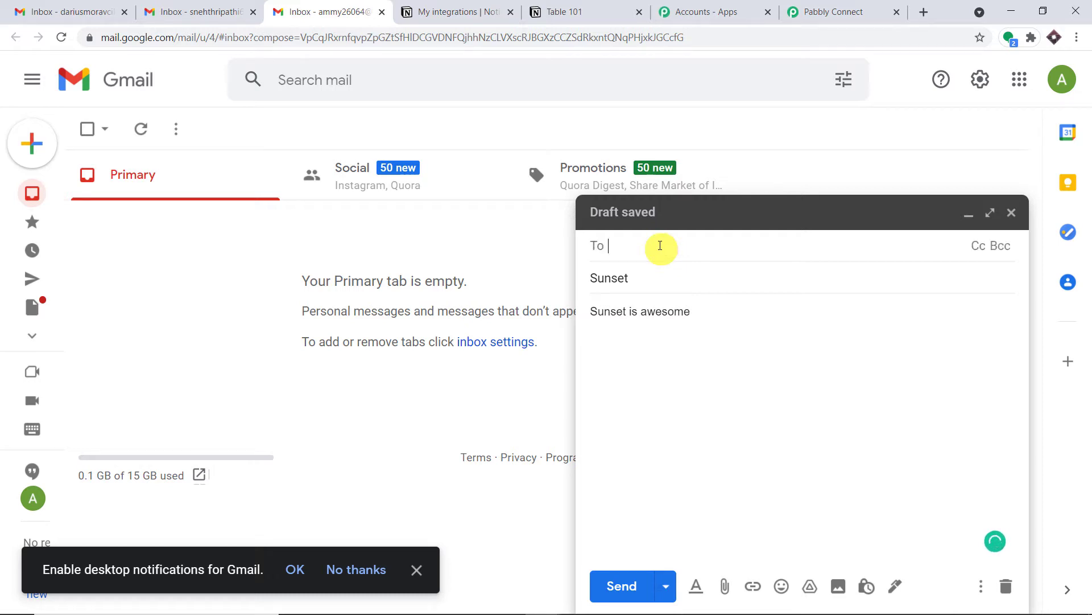
{"action": "left_click", "coordinate": [819, 12]}
{"action": "left_click", "coordinate": [898, 289]}
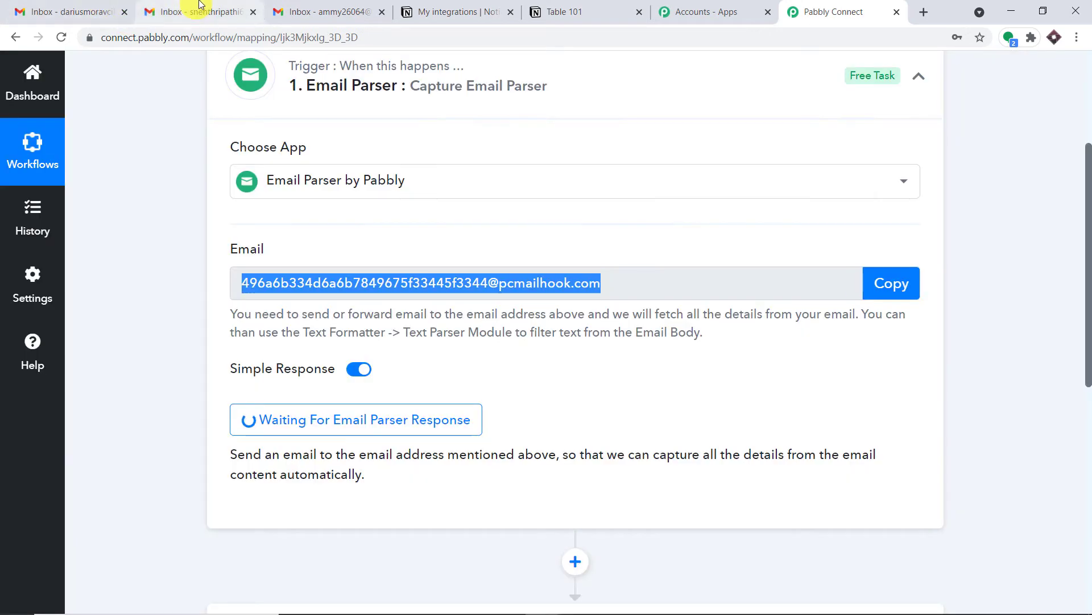
{"action": "left_click", "coordinate": [317, 10]}
{"action": "right_click", "coordinate": [620, 245]}
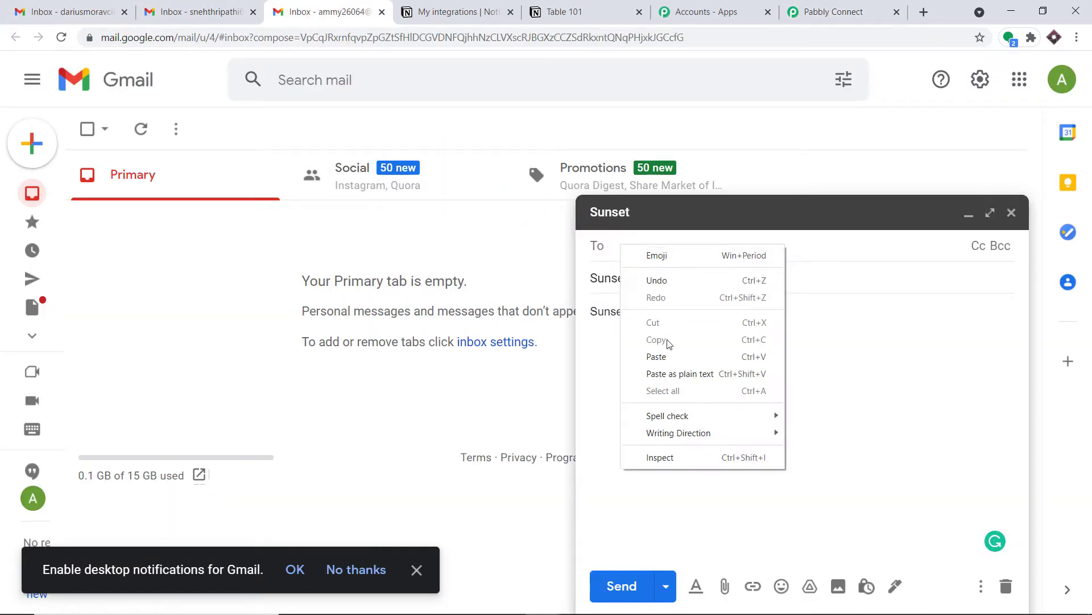
{"action": "left_click", "coordinate": [673, 357]}
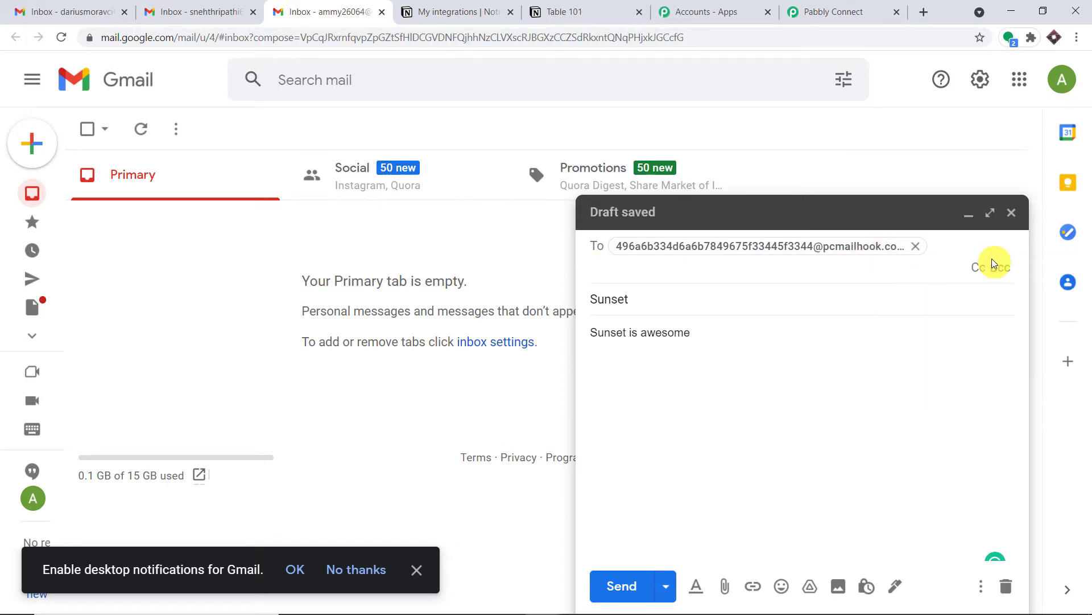
{"action": "left_click", "coordinate": [635, 589]}
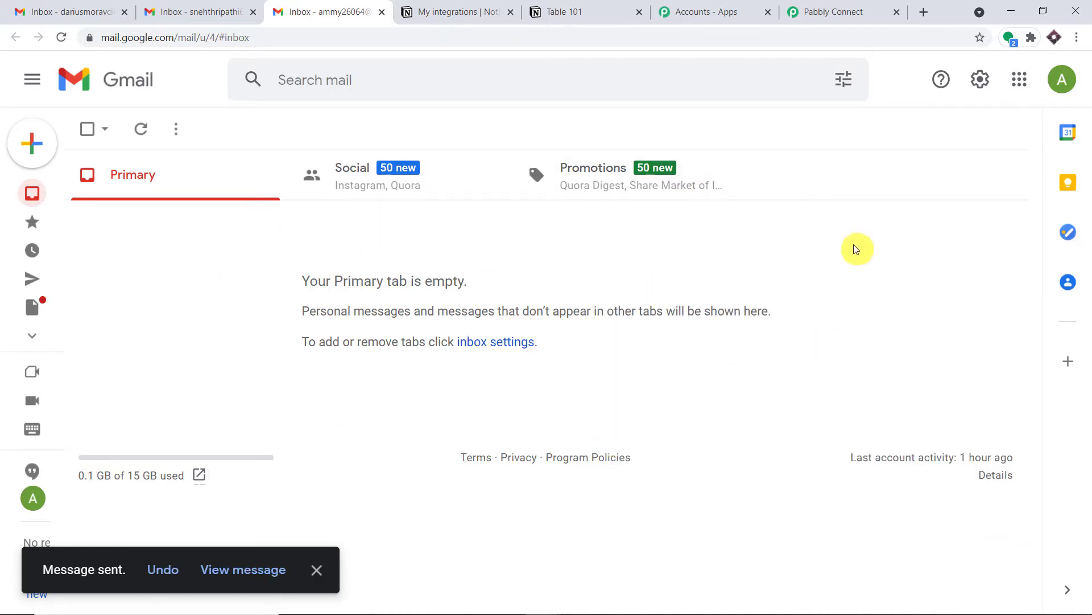
Step: Switch to Pabbly Connect and examine the sender's name and email address in the captured Email Parser response
{"action": "left_click", "coordinate": [854, 7]}
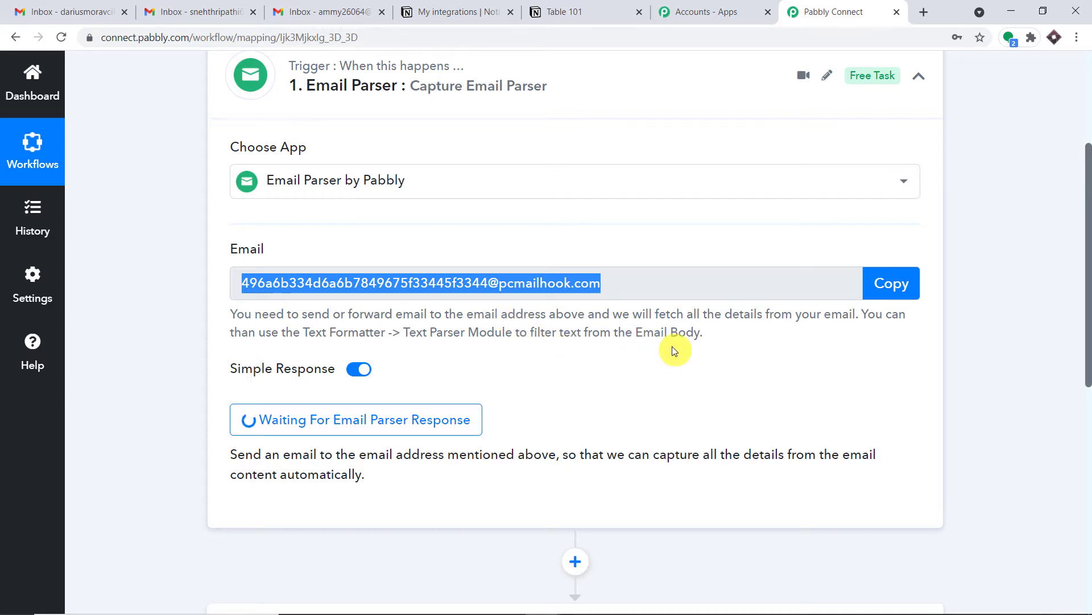
{"action": "scroll", "coordinate": [685, 357], "scroll_direction": "down", "scroll_amount": 5}
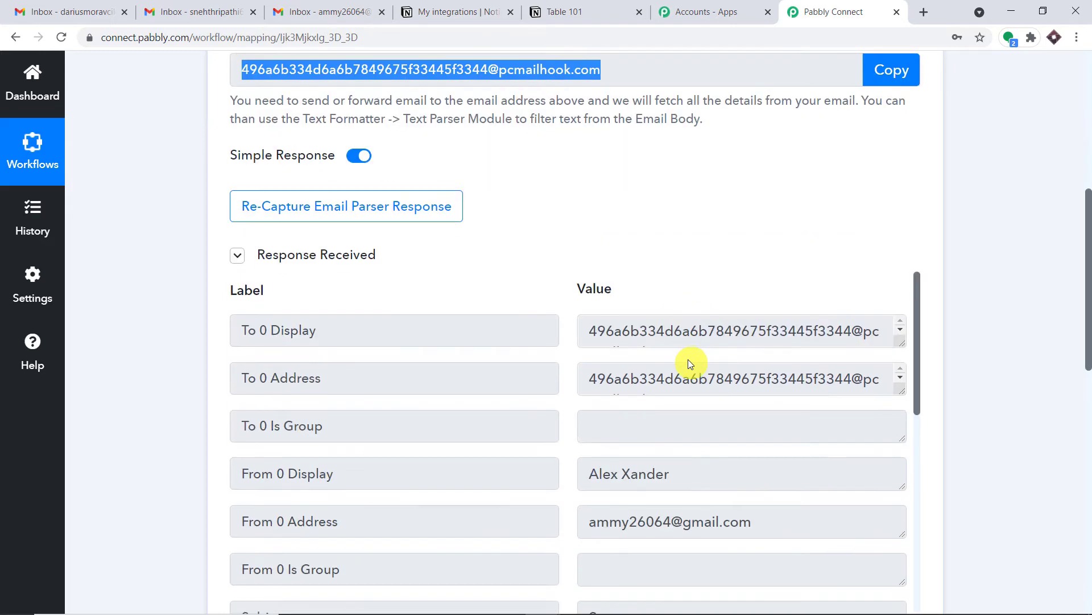
{"action": "scroll", "coordinate": [655, 336], "scroll_direction": "up", "scroll_amount": 3}
{"action": "scroll", "coordinate": [681, 352], "scroll_direction": "down", "scroll_amount": 1}
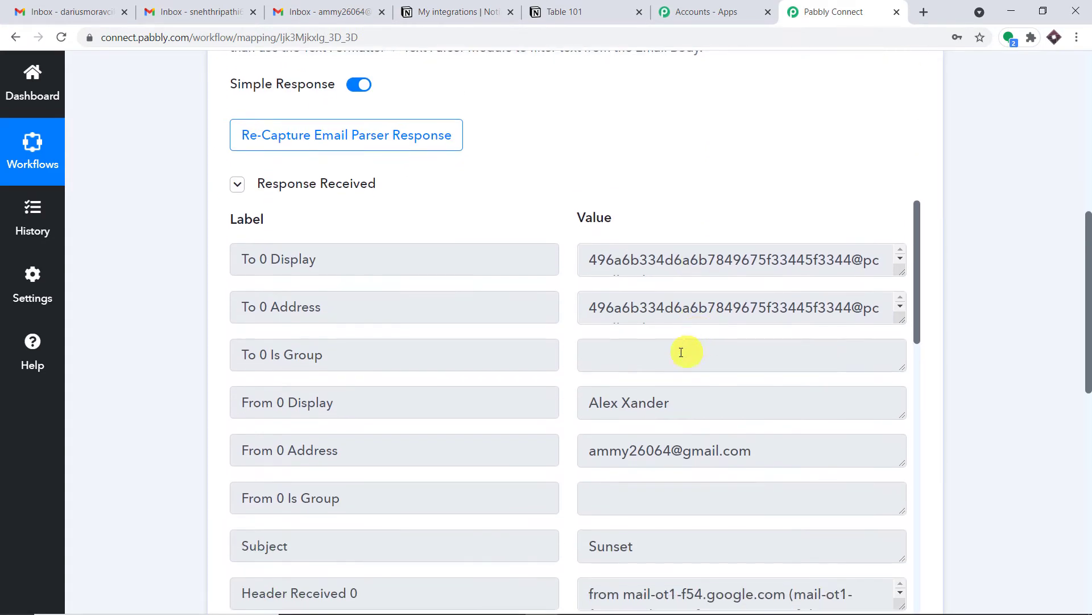
{"action": "left_click", "coordinate": [676, 404]}
{"action": "left_click_drag", "start_coordinate": [587, 403], "coordinate": [763, 439]}
{"action": "scroll", "coordinate": [768, 398], "scroll_direction": "down", "scroll_amount": 2}
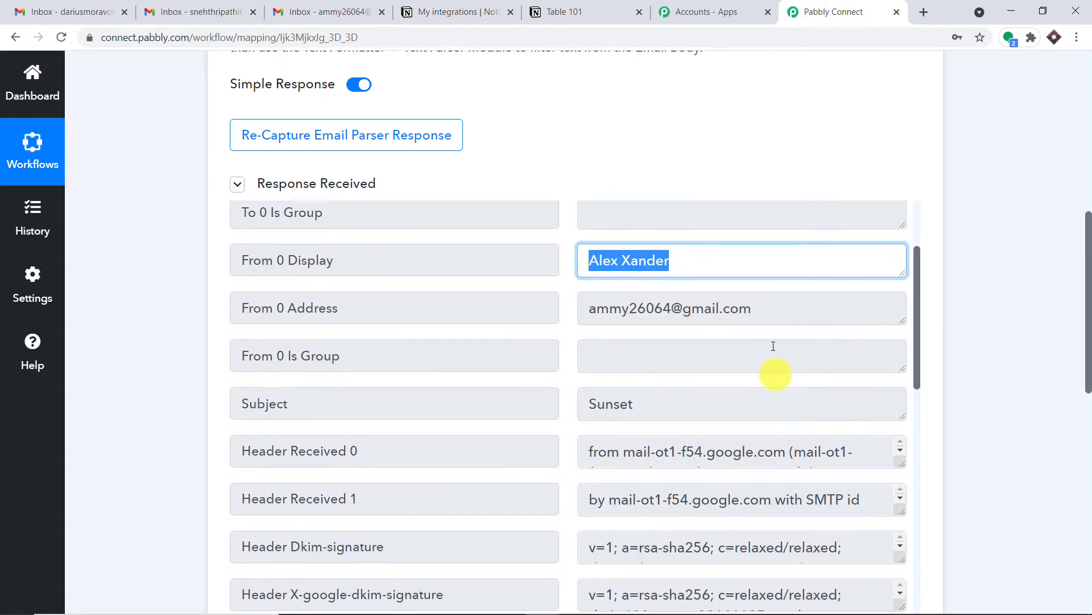
{"action": "double_click", "coordinate": [738, 309]}
{"action": "left_click_drag", "start_coordinate": [457, 308], "coordinate": [232, 293]}
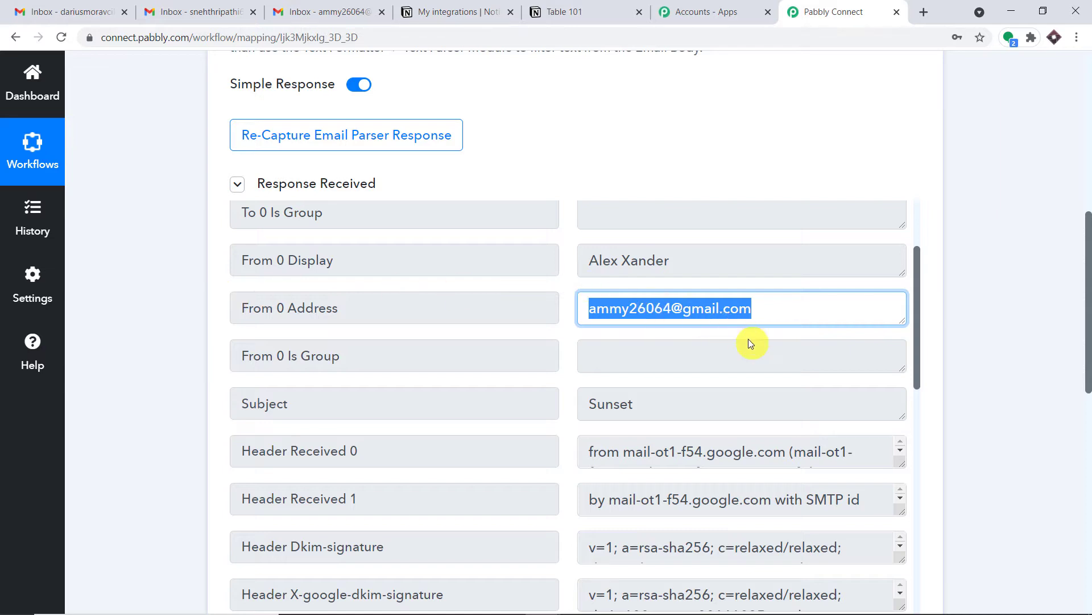
Step: Examine the subject and body text values in the captured response
{"action": "scroll", "coordinate": [728, 364], "scroll_direction": "down", "scroll_amount": 2}
{"action": "left_click_drag", "start_coordinate": [698, 261], "coordinate": [513, 268]}
{"action": "scroll", "coordinate": [704, 349], "scroll_direction": "down", "scroll_amount": 1}
{"action": "scroll", "coordinate": [705, 348], "scroll_direction": "down", "scroll_amount": 10}
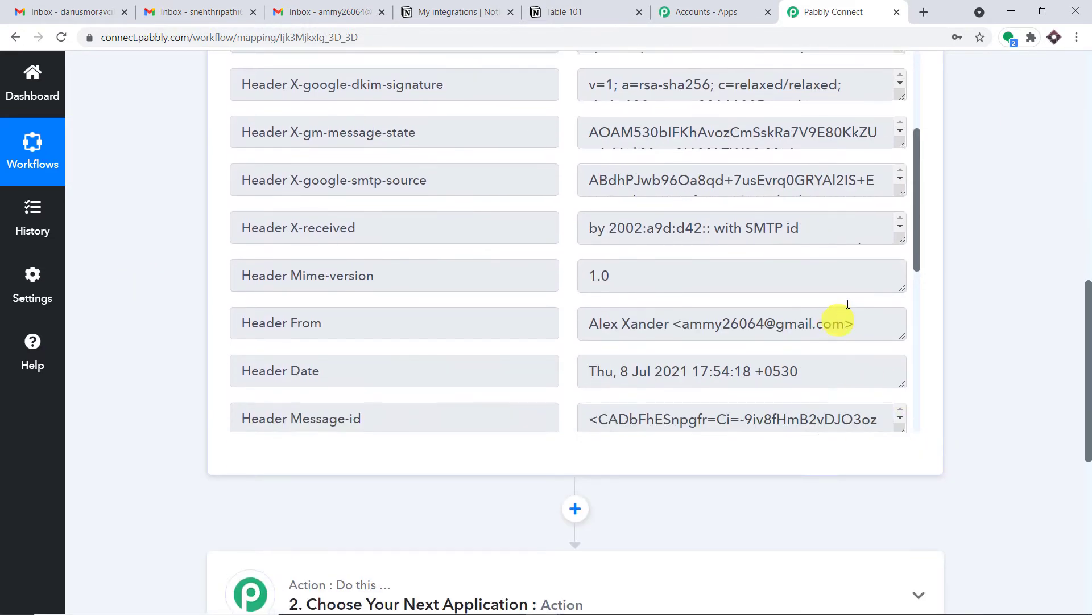
{"action": "scroll", "coordinate": [785, 291], "scroll_direction": "down", "scroll_amount": 5}
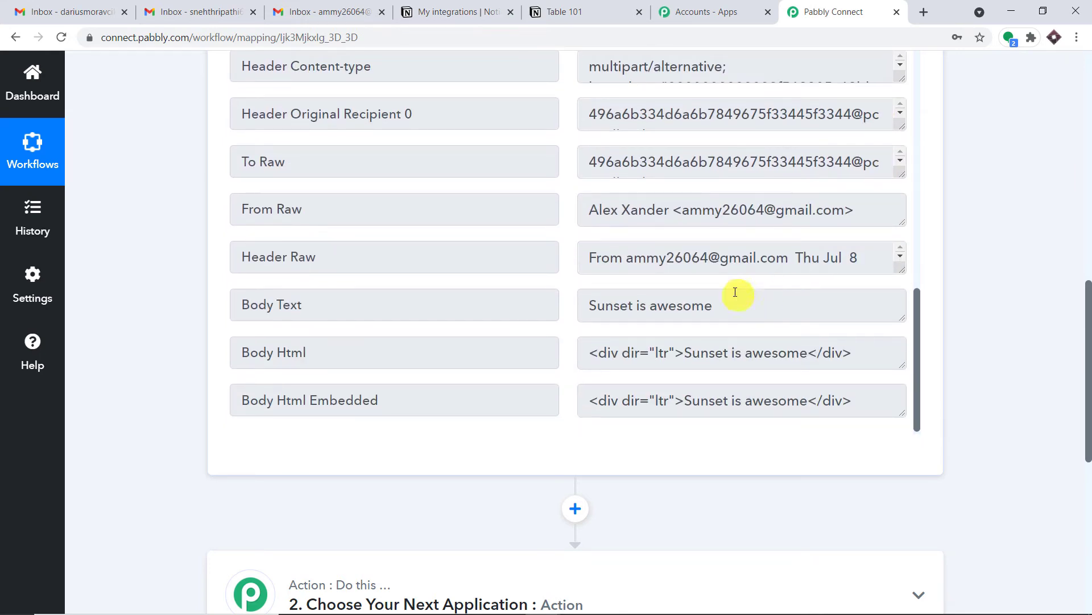
{"action": "left_click_drag", "start_coordinate": [748, 308], "coordinate": [529, 300]}
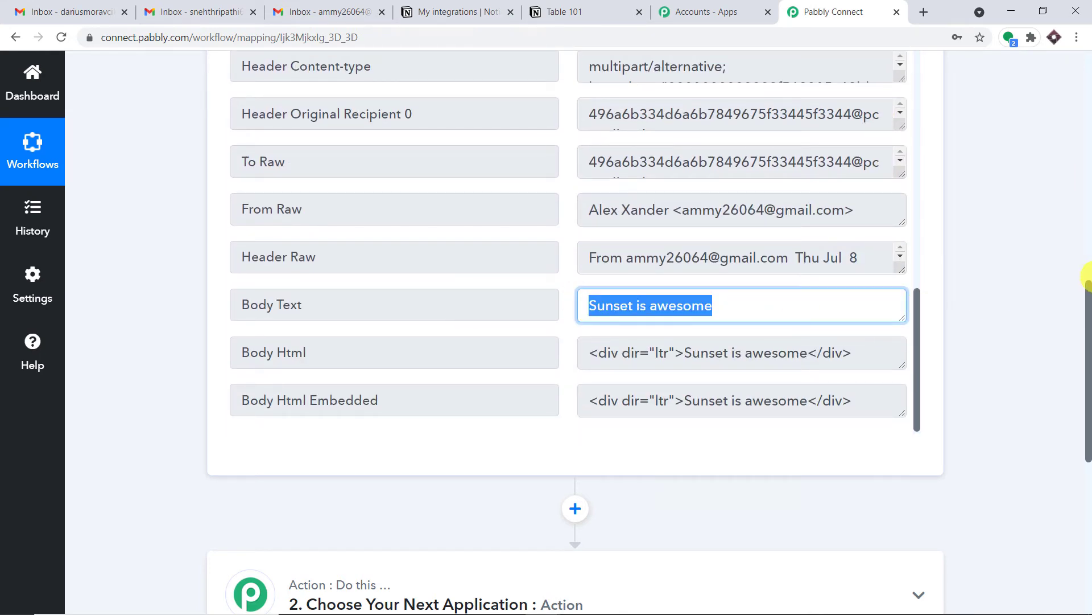
Step: Review the parser's forwarding email address in the trigger step
{"action": "scroll", "coordinate": [1090, 258], "scroll_direction": "up", "scroll_amount": 9}
{"action": "scroll", "coordinate": [1088, 259], "scroll_direction": "up", "scroll_amount": 1}
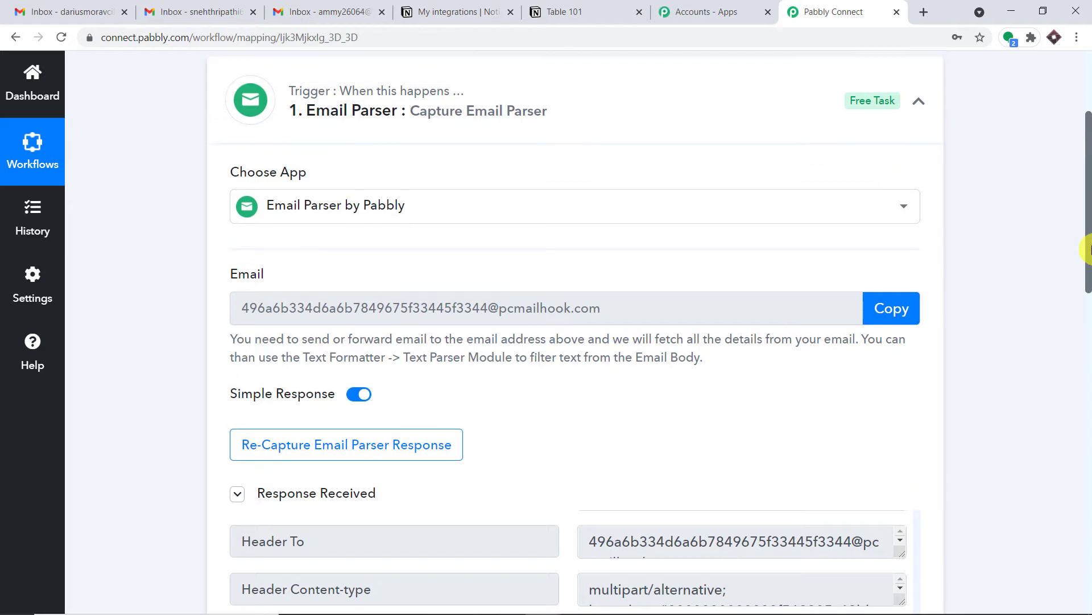
{"action": "left_click_drag", "start_coordinate": [601, 307], "coordinate": [266, 309]}
{"action": "left_click_drag", "start_coordinate": [161, 316], "coordinate": [152, 313]}
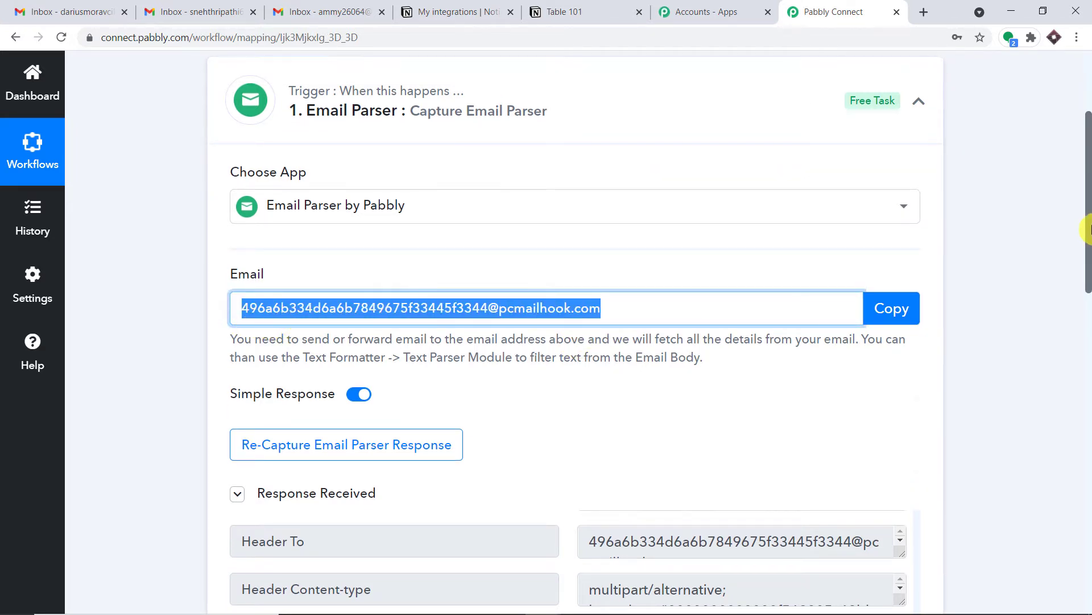
{"action": "scroll", "coordinate": [1086, 233], "scroll_direction": "down", "scroll_amount": 2}
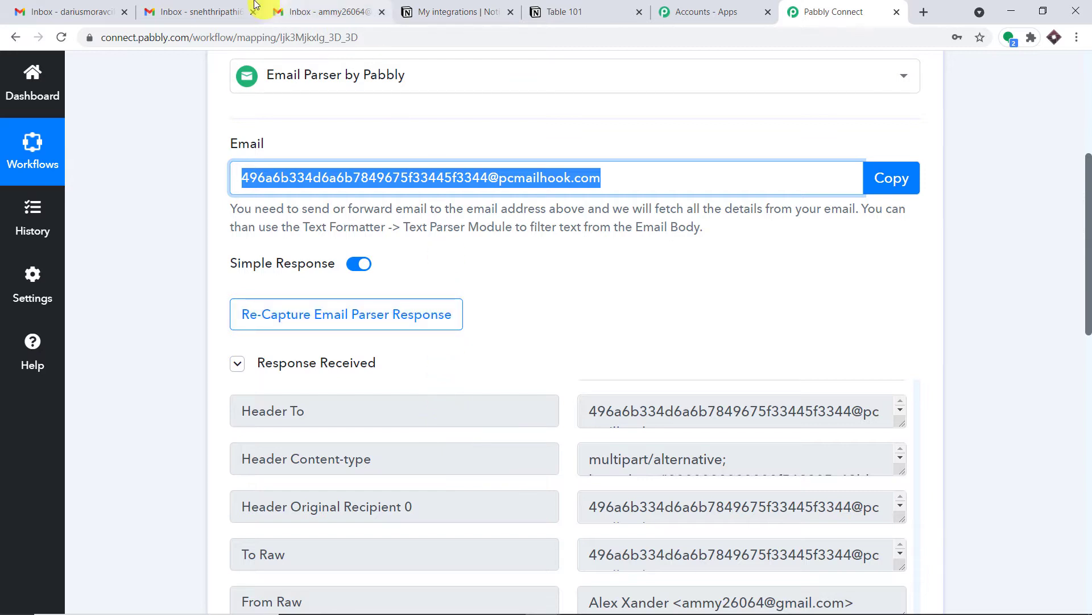
Step: Switch to the receiving Gmail inbox and copy that account's email address from its account details
{"action": "left_click", "coordinate": [97, 11]}
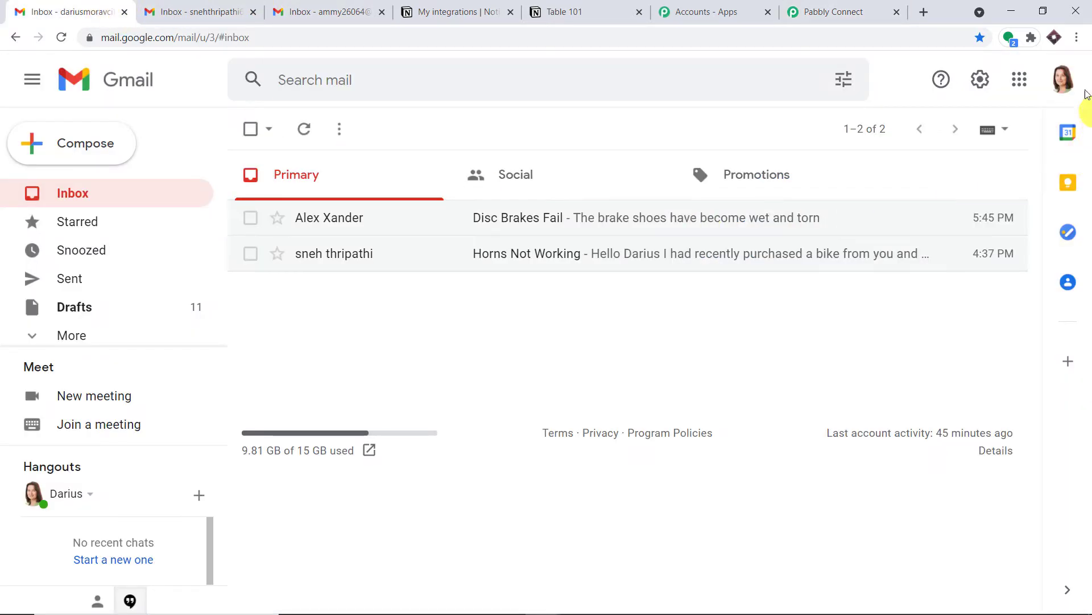
{"action": "left_click", "coordinate": [1063, 79]}
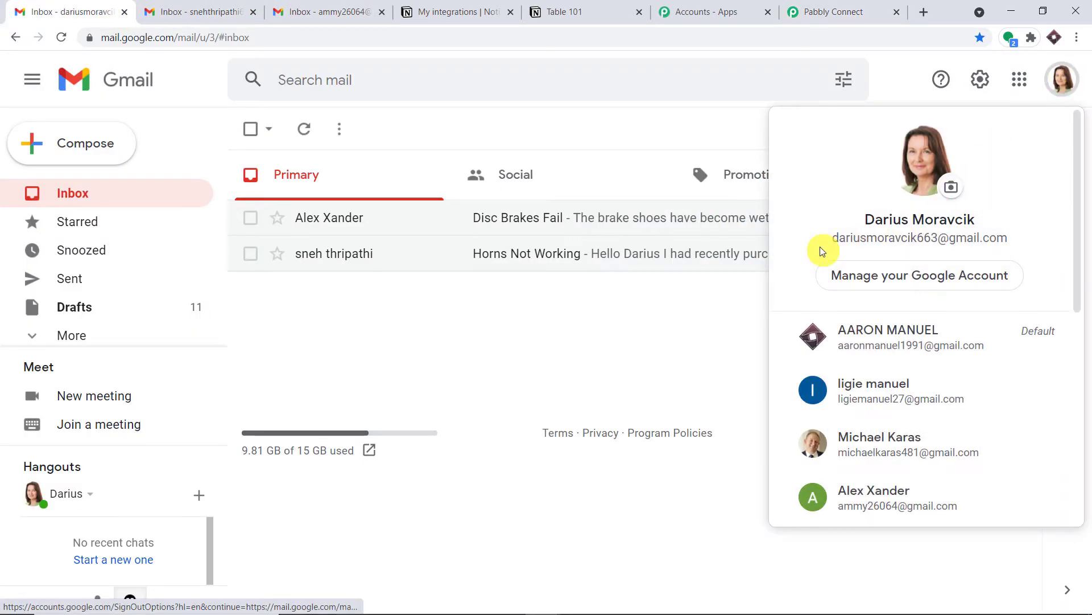
{"action": "left_click_drag", "start_coordinate": [1008, 238], "coordinate": [812, 237]}
{"action": "left_click", "coordinate": [838, 6]}
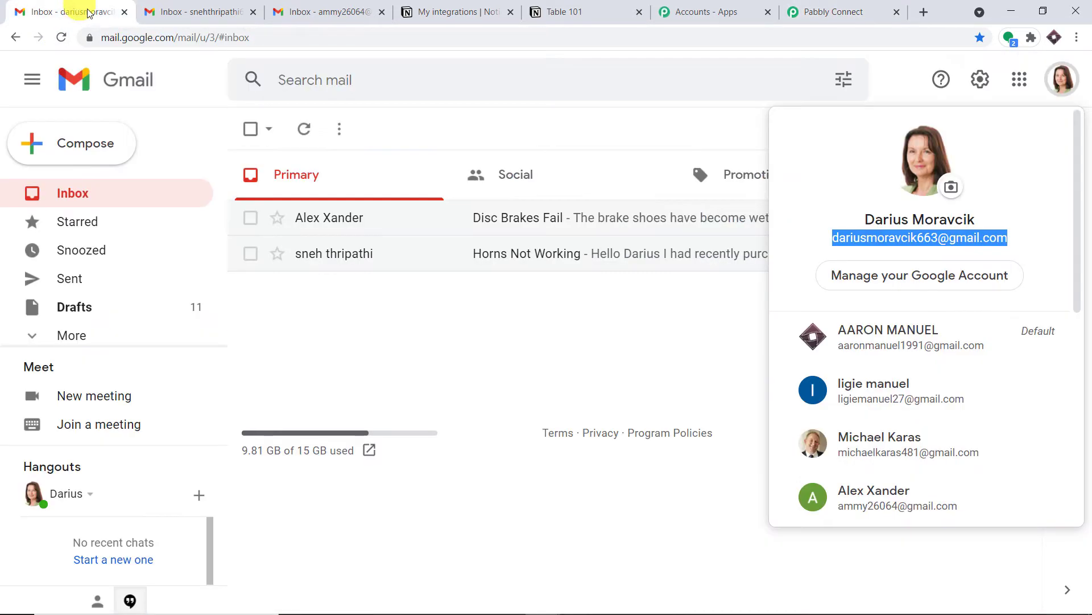
{"action": "left_click", "coordinate": [80, 9]}
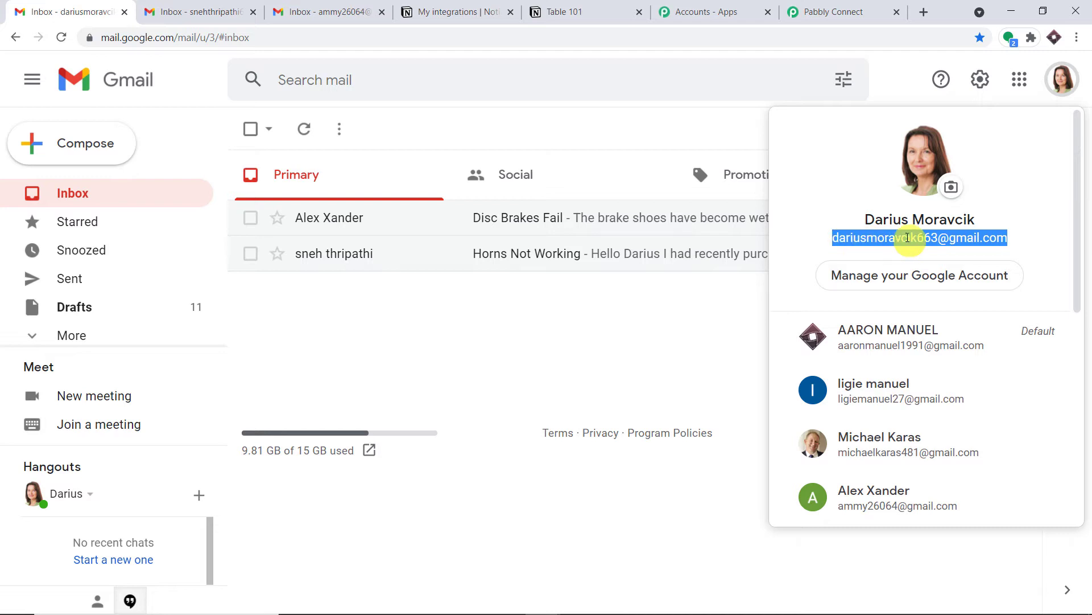
{"action": "left_click", "coordinate": [841, 9]}
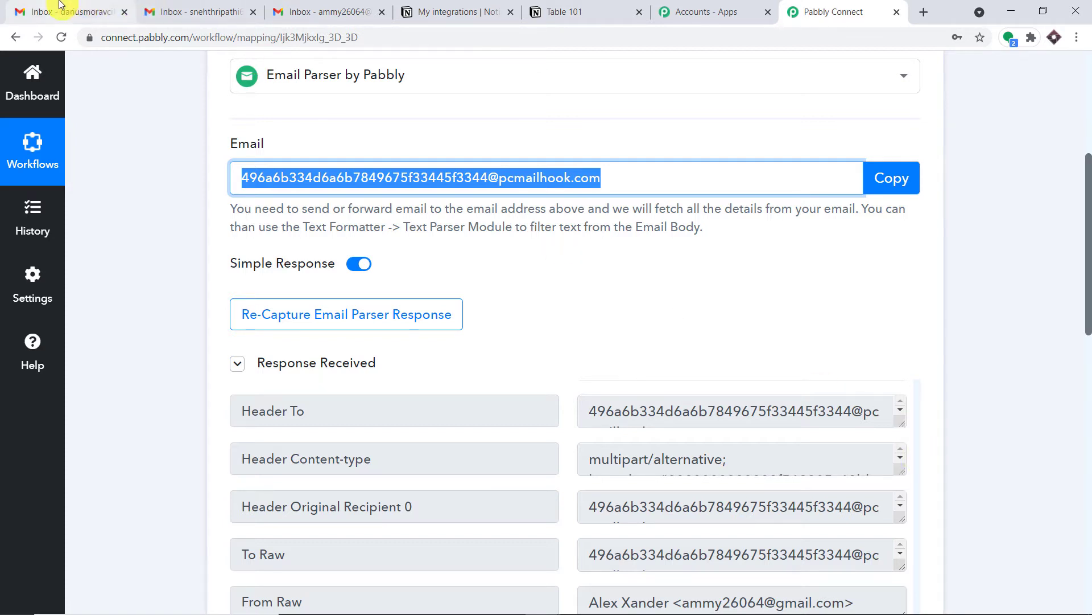
{"action": "left_click", "coordinate": [26, 12]}
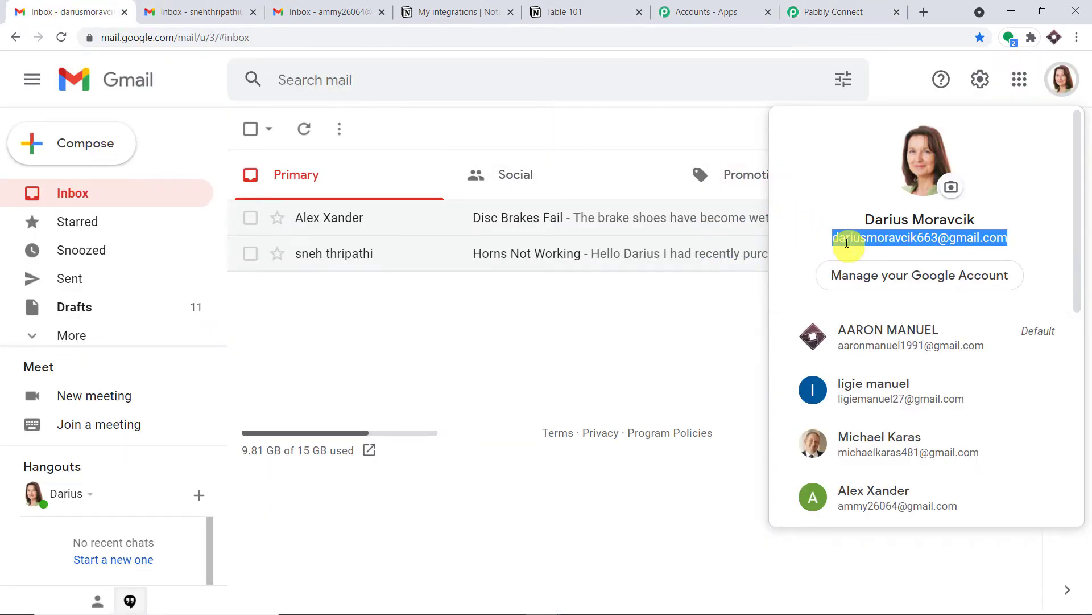
{"action": "left_click", "coordinate": [791, 11]}
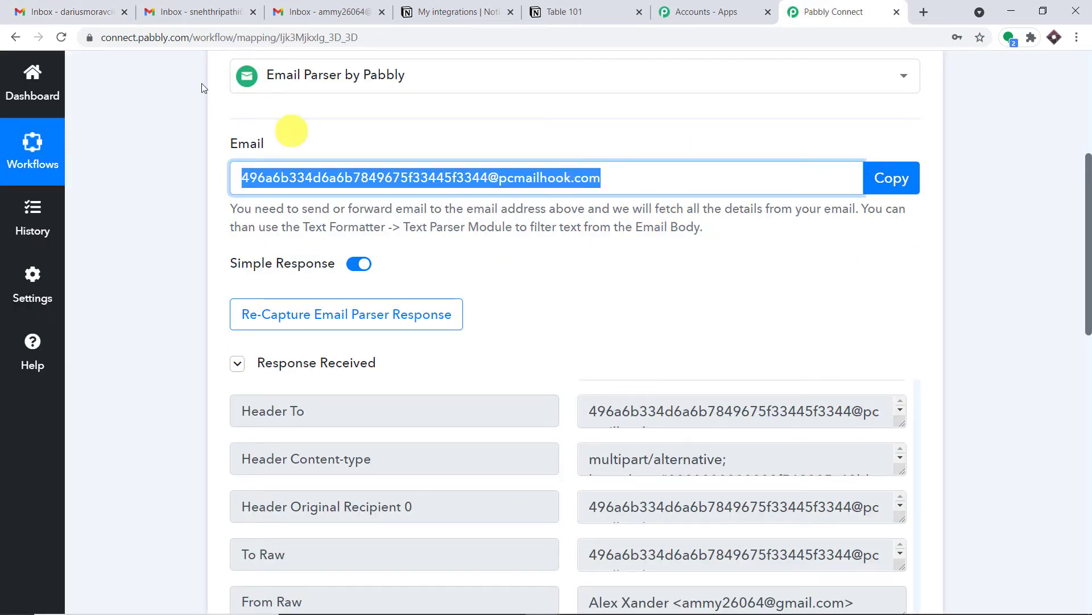
{"action": "left_click", "coordinate": [108, 12]}
{"action": "right_click", "coordinate": [875, 240]}
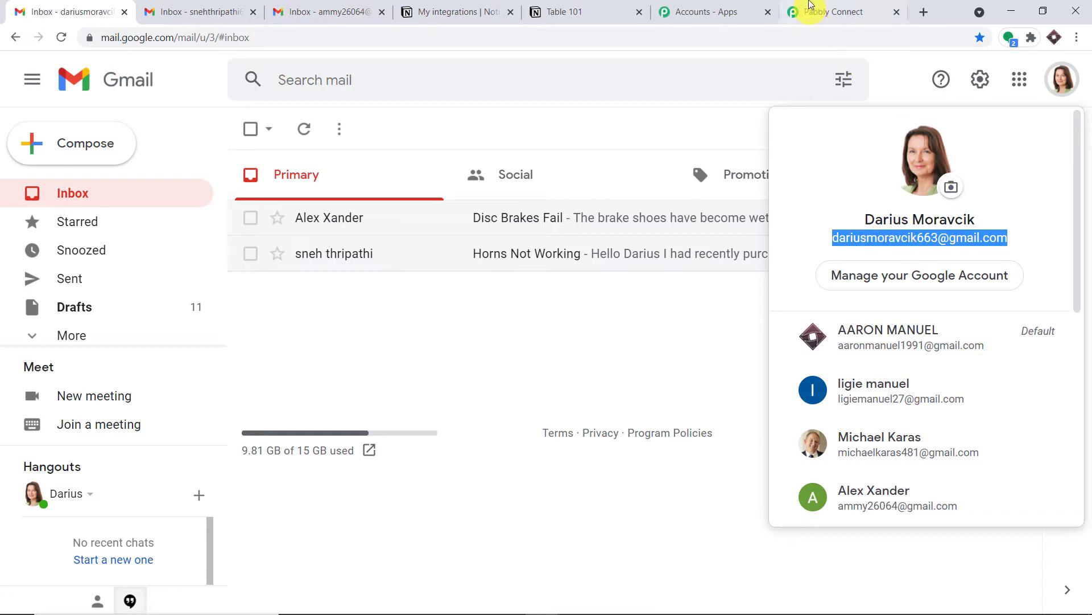
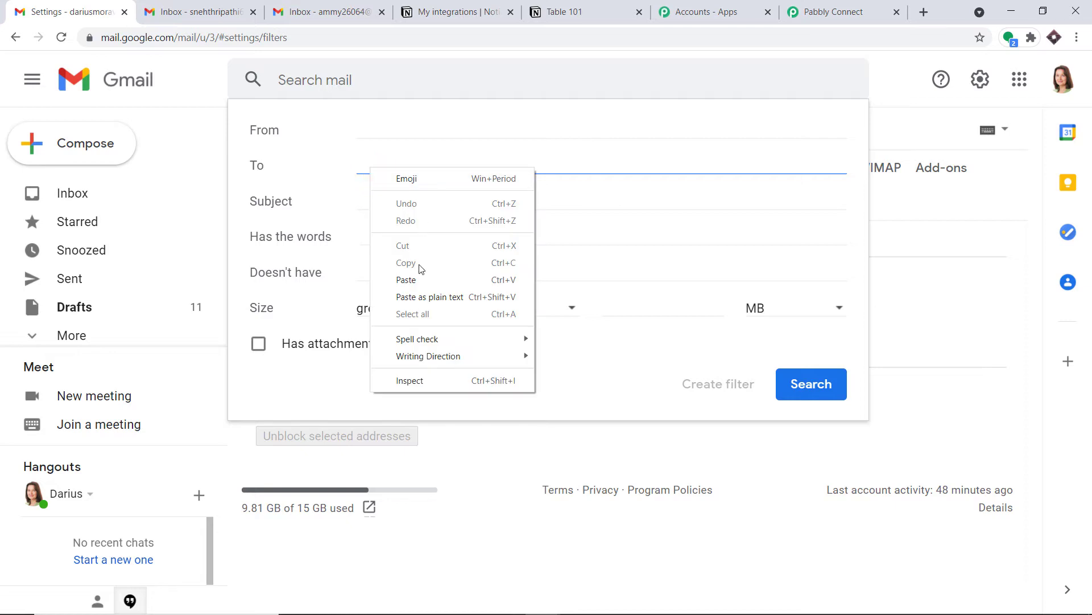
Step: Set the new mail filter's To criterion to the copied account email address and continue to the filter's actions
{"action": "left_click", "coordinate": [419, 279]}
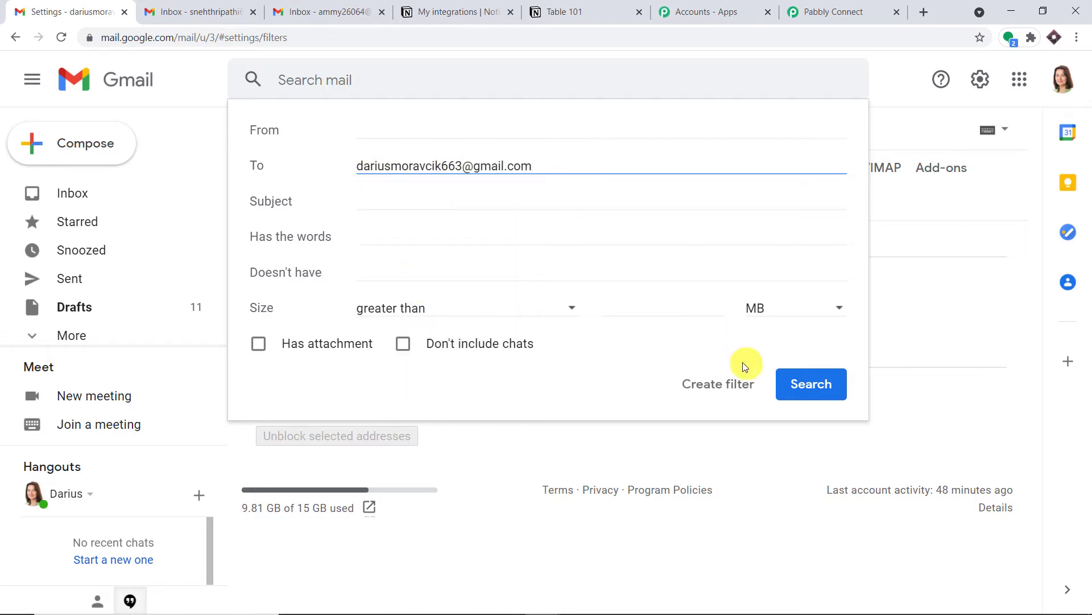
{"action": "left_click", "coordinate": [726, 385]}
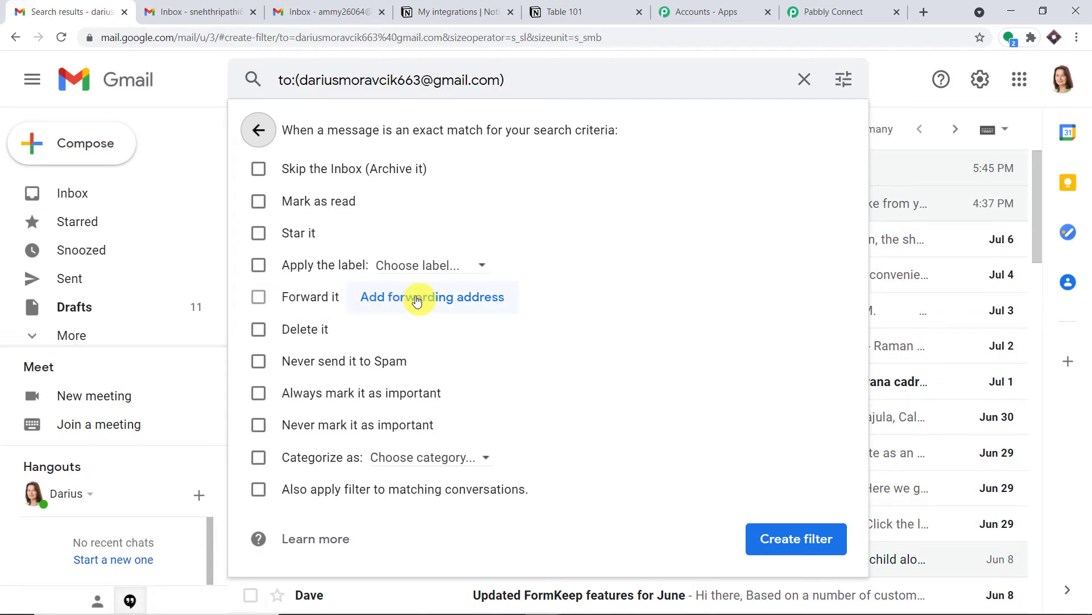
Step: Switch to Pabbly Connect, copy the Email Parser's forwarding address and start recapturing the parser response
{"action": "left_click", "coordinate": [852, 10]}
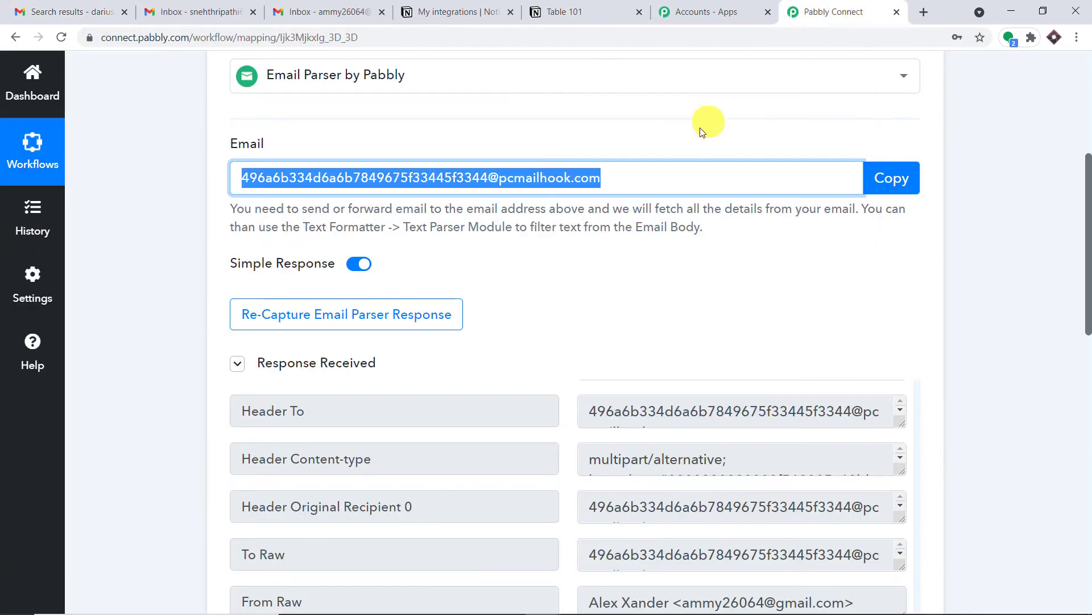
{"action": "left_click", "coordinate": [919, 180]}
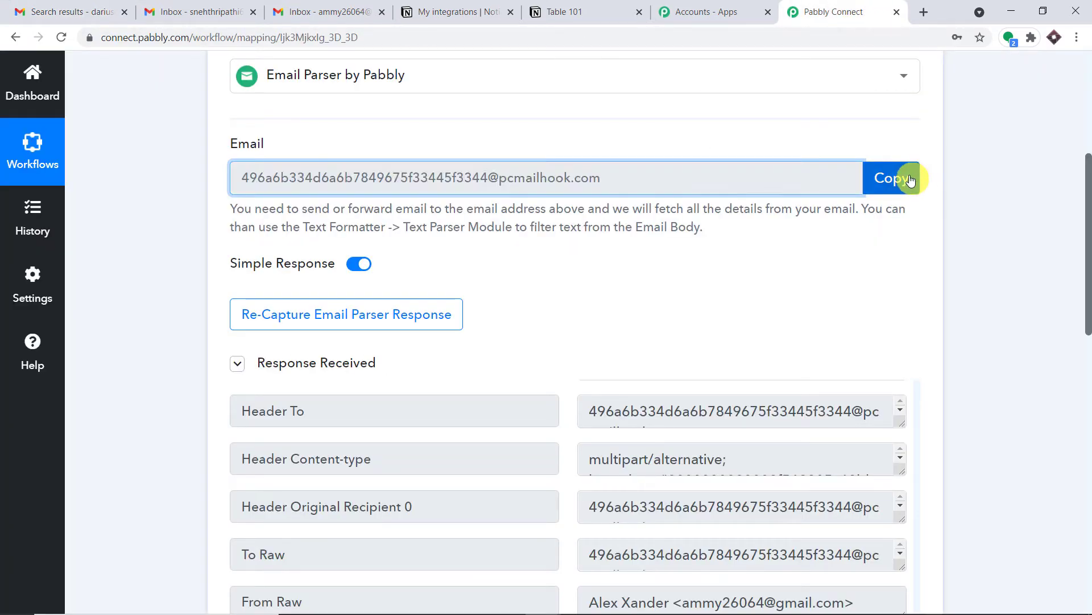
{"action": "left_click", "coordinate": [324, 312]}
{"action": "left_click", "coordinate": [511, 453]}
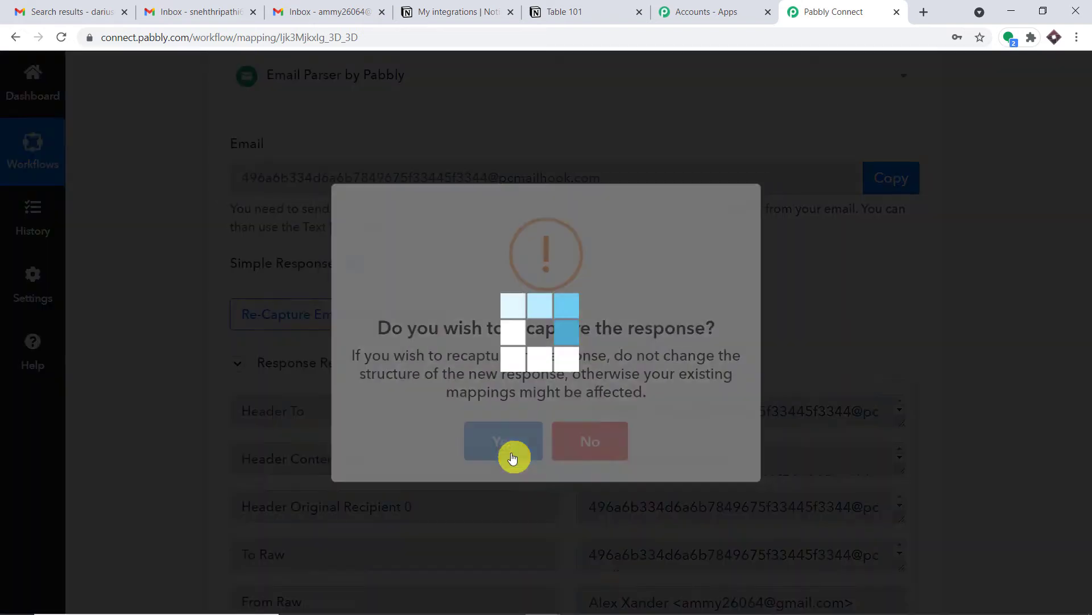
Step: Return to the receiving Gmail account, add the copied parser address as a forwarding address and approve the forwarding request
{"action": "left_click", "coordinate": [71, 10]}
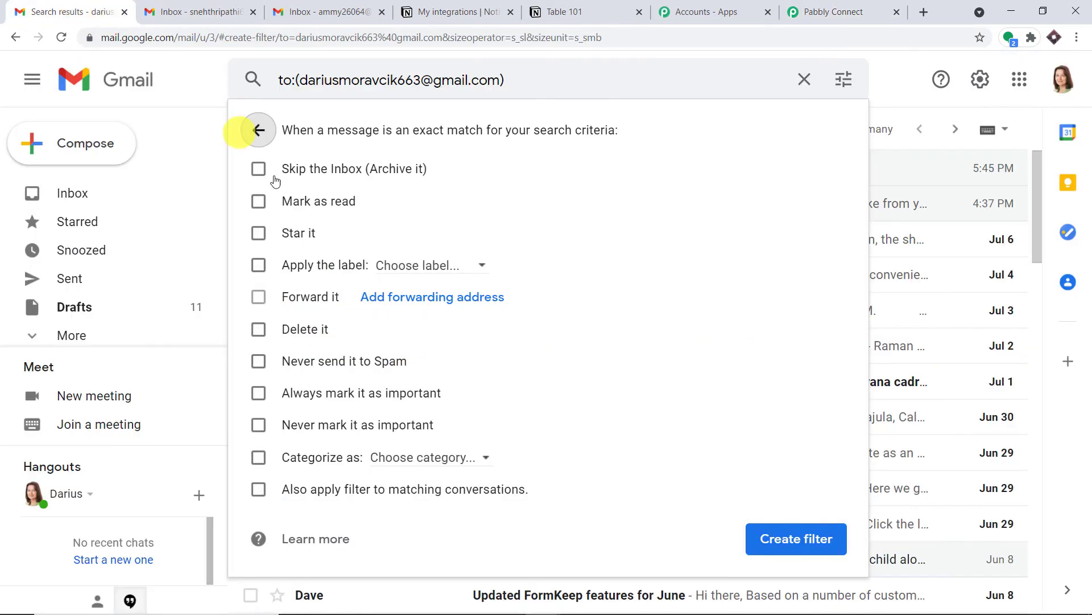
{"action": "left_click", "coordinate": [403, 299]}
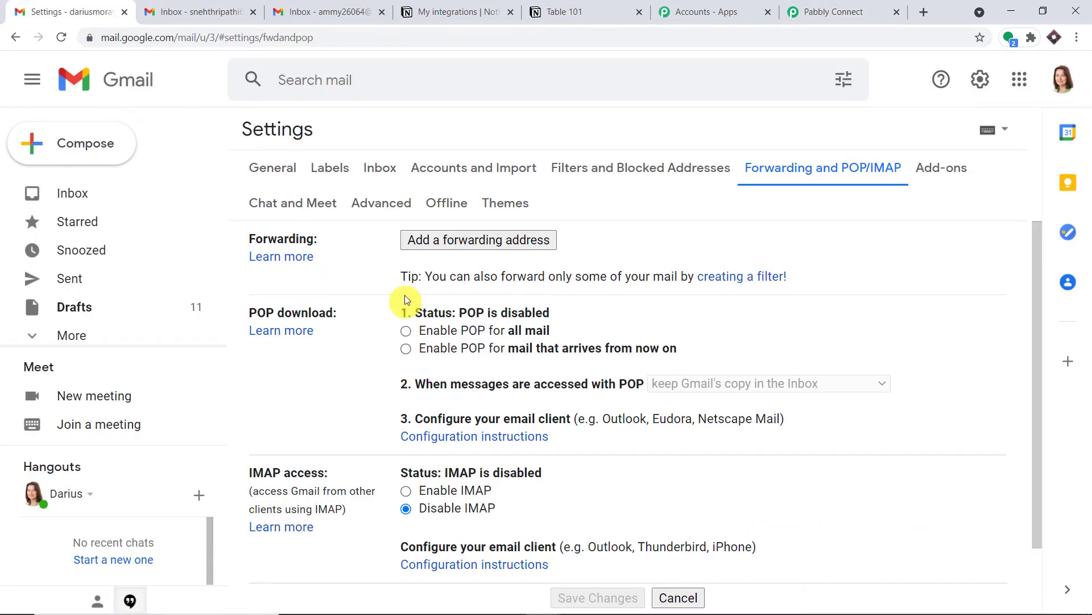
{"action": "left_click", "coordinate": [457, 244]}
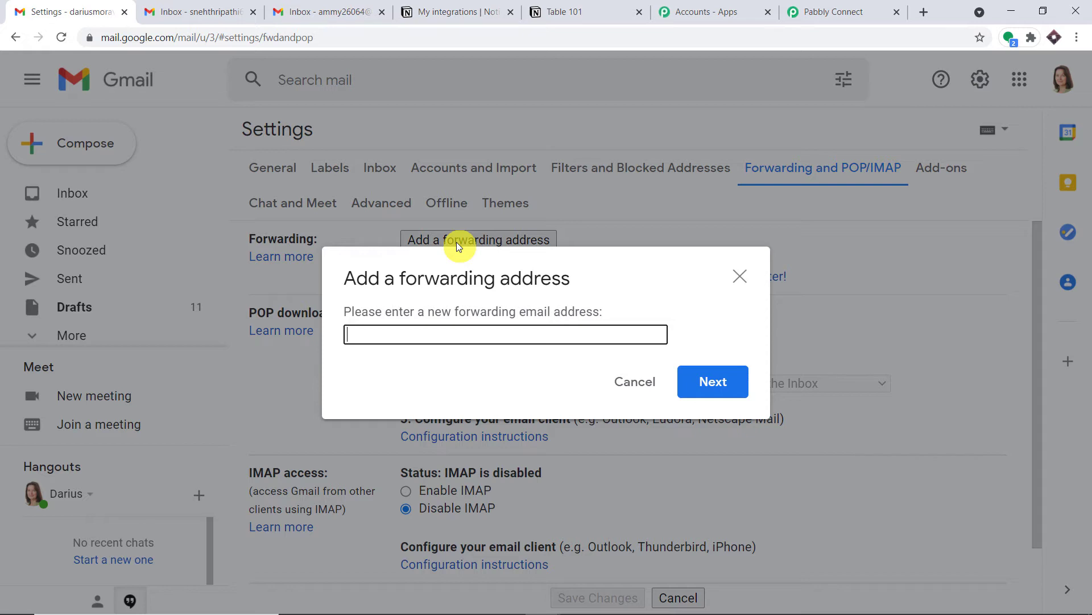
{"action": "right_click", "coordinate": [413, 337]}
{"action": "left_click", "coordinate": [449, 448]}
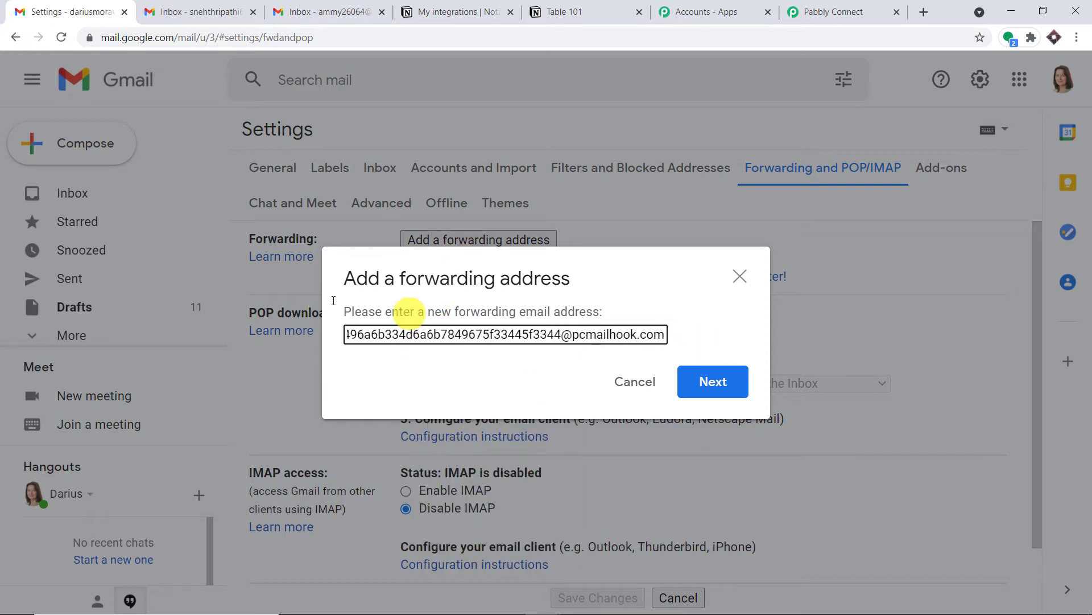
{"action": "left_click", "coordinate": [727, 378]}
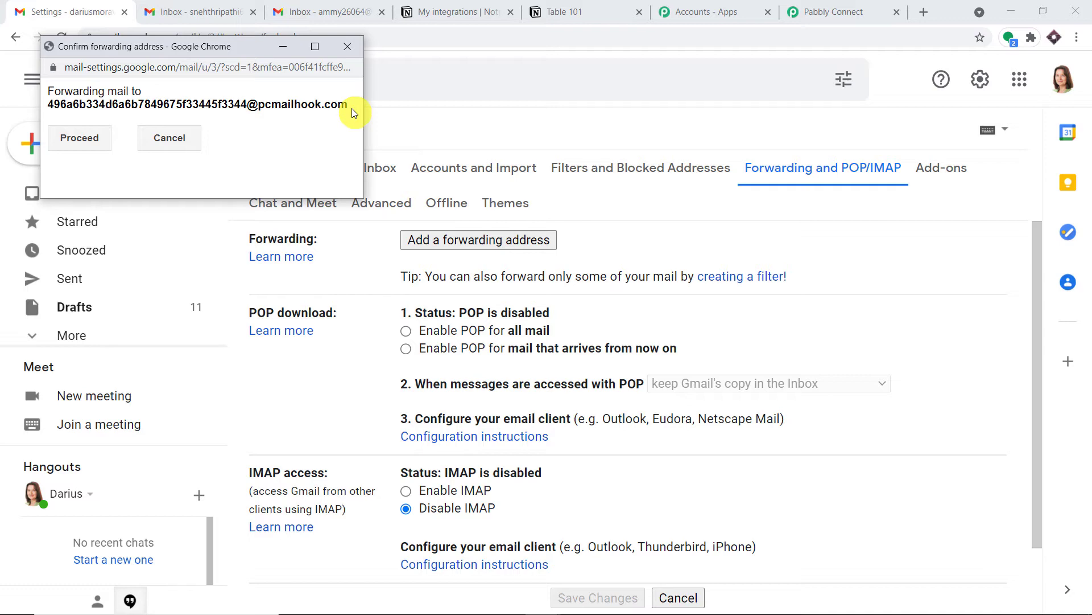
{"action": "left_click", "coordinate": [96, 146]}
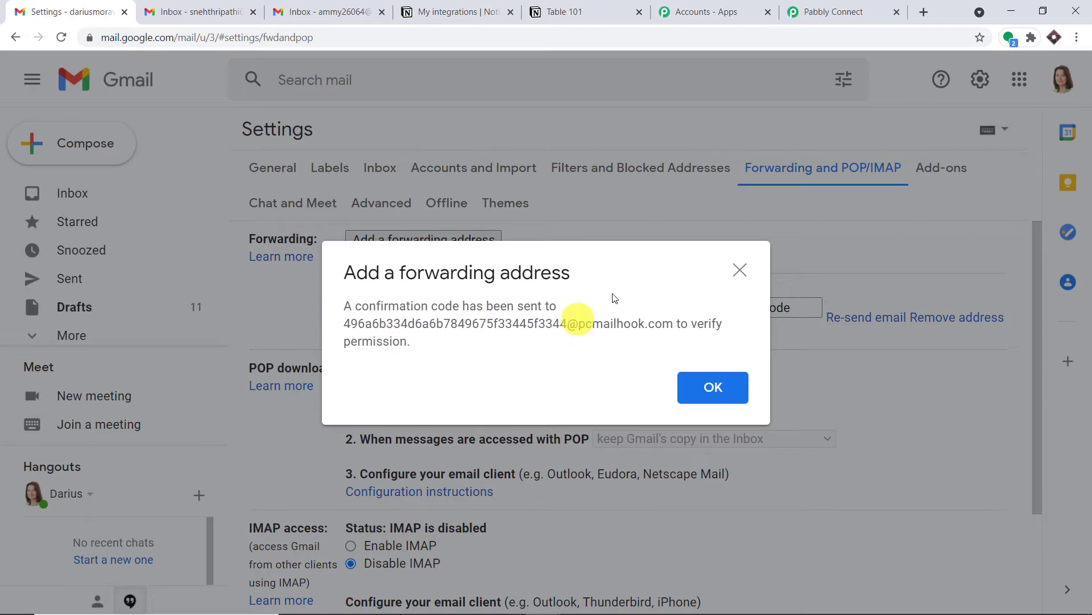
Step: Switch to Pabbly Connect and copy the forwarding confirmation code from the Body Text of the captured response
{"action": "left_click", "coordinate": [812, 7]}
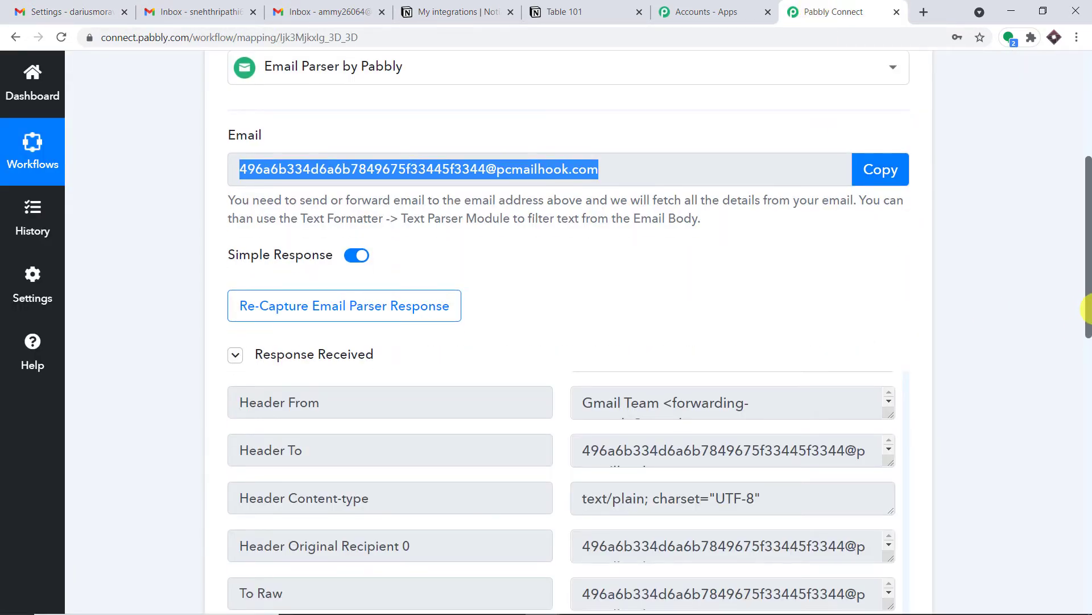
{"action": "scroll", "coordinate": [1087, 310], "scroll_direction": "down", "scroll_amount": 6}
{"action": "scroll", "coordinate": [652, 254], "scroll_direction": "down", "scroll_amount": 1}
{"action": "scroll", "coordinate": [666, 253], "scroll_direction": "down", "scroll_amount": 2}
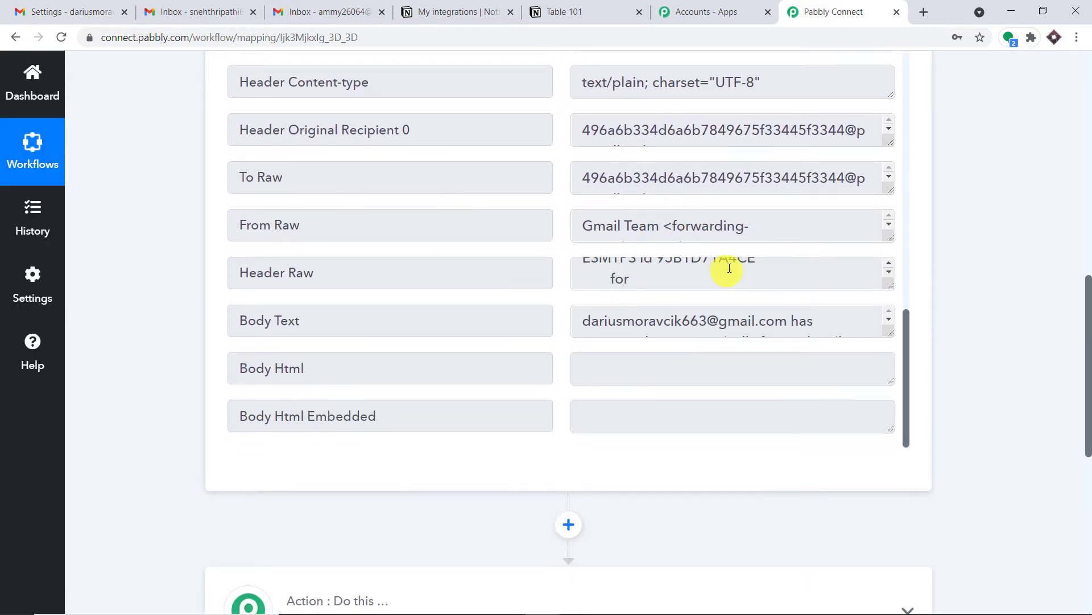
{"action": "scroll", "coordinate": [805, 305], "scroll_direction": "down", "scroll_amount": 2}
{"action": "left_click_drag", "start_coordinate": [885, 332], "coordinate": [889, 421]}
{"action": "left_click_drag", "start_coordinate": [659, 355], "coordinate": [591, 356]}
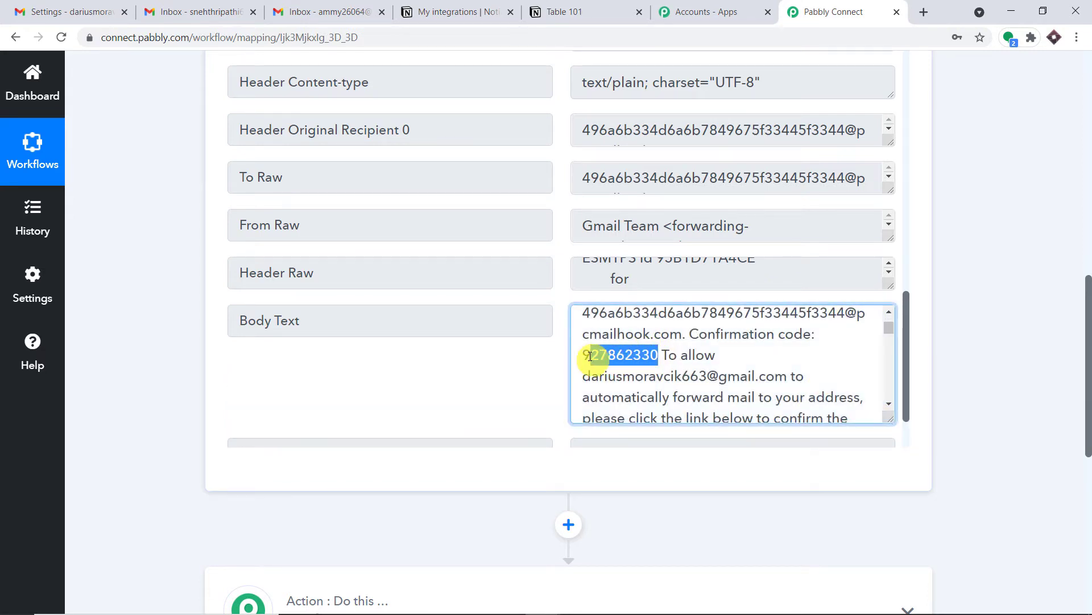
{"action": "right_click", "coordinate": [592, 356]}
{"action": "left_click", "coordinate": [609, 369]}
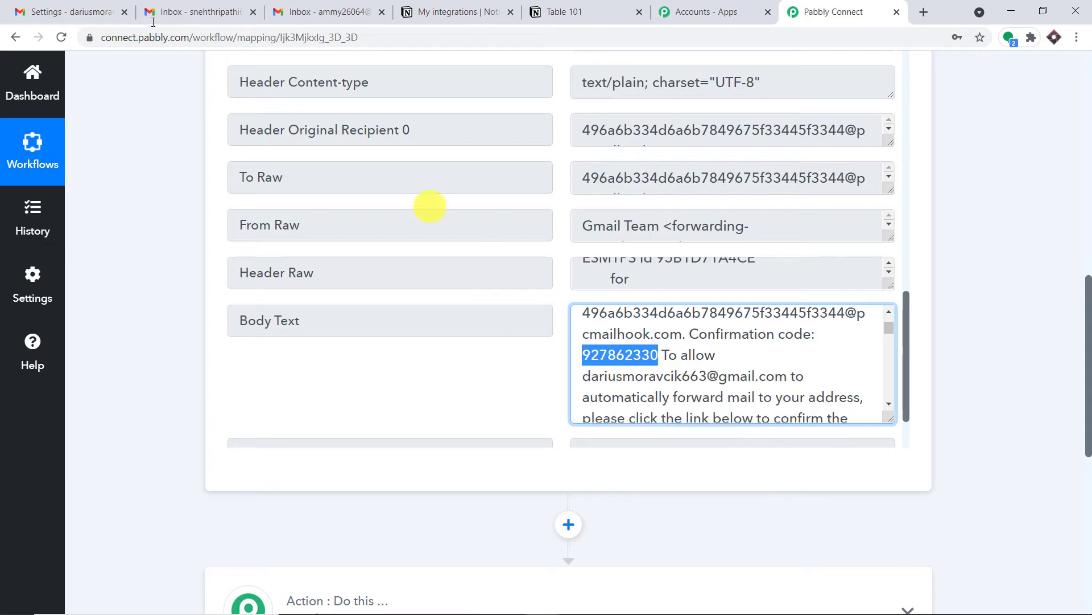
Step: Return to Gmail's forwarding settings, paste the copied confirmation code and verify the parser's forwarding address
{"action": "left_click", "coordinate": [34, 11]}
{"action": "left_click", "coordinate": [713, 387]}
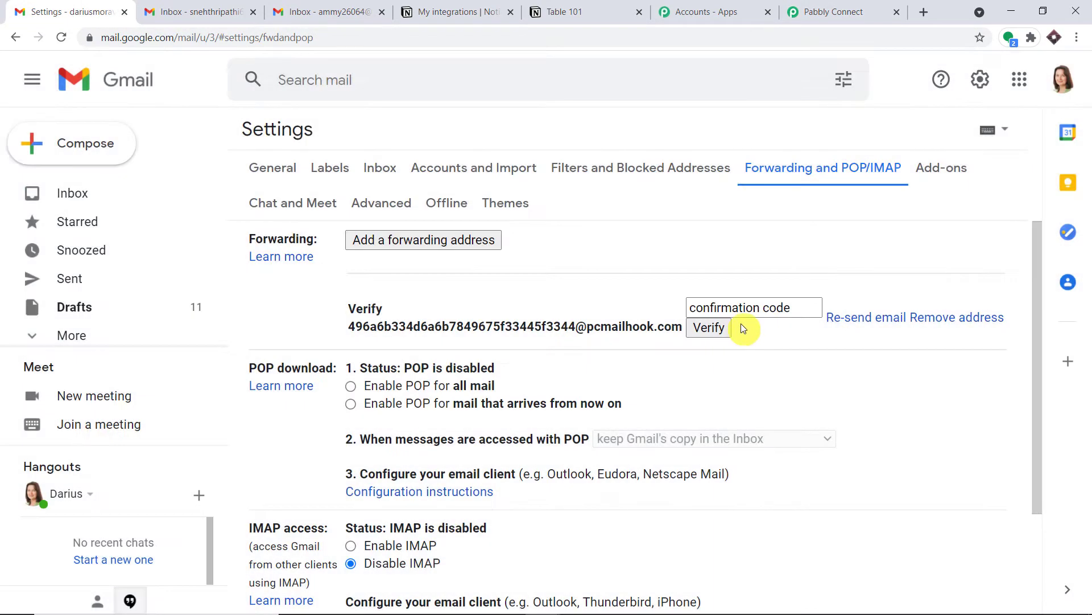
{"action": "left_click", "coordinate": [740, 309]}
{"action": "right_click", "coordinate": [738, 312]}
{"action": "left_click", "coordinate": [774, 424]}
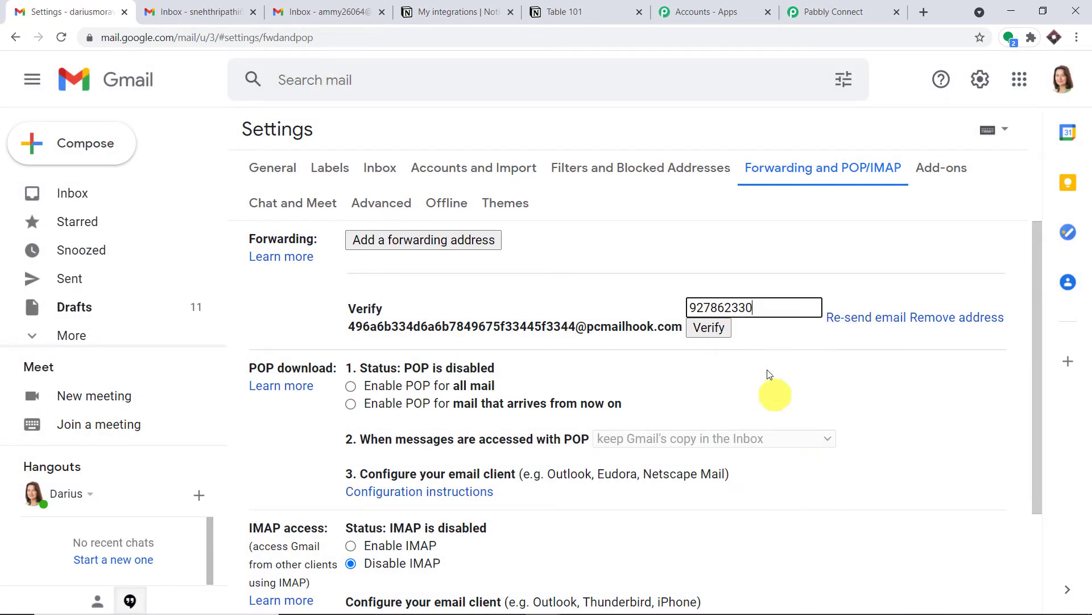
{"action": "left_click", "coordinate": [709, 328]}
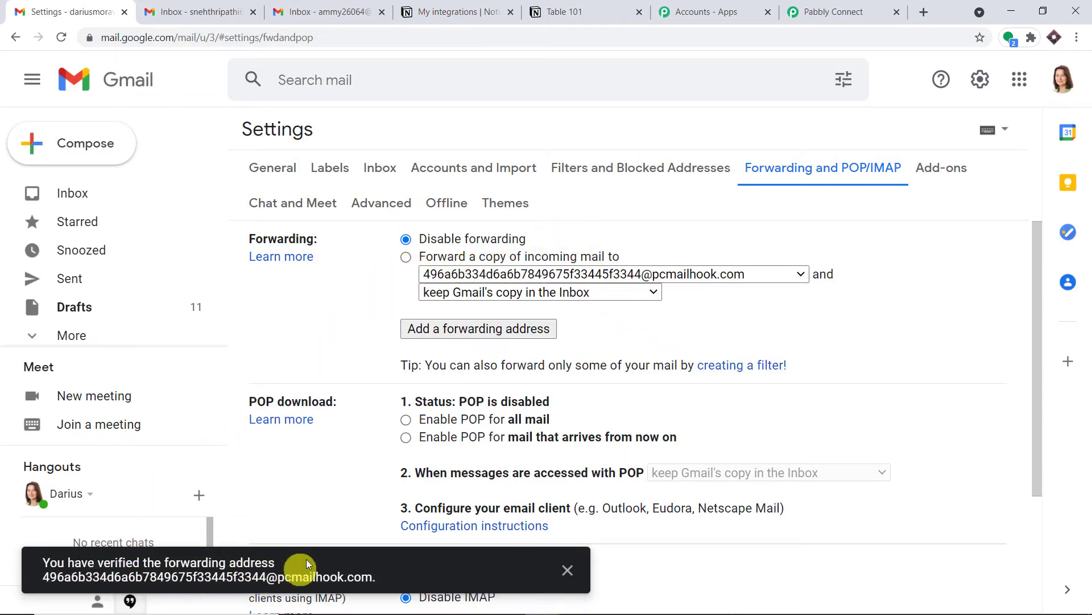
Step: Enable forwarding a copy of incoming mail to the parser address in the receiving Gmail account and save the changes
{"action": "left_click", "coordinate": [837, 12]}
{"action": "scroll", "coordinate": [1086, 196], "scroll_direction": "up", "scroll_amount": 5}
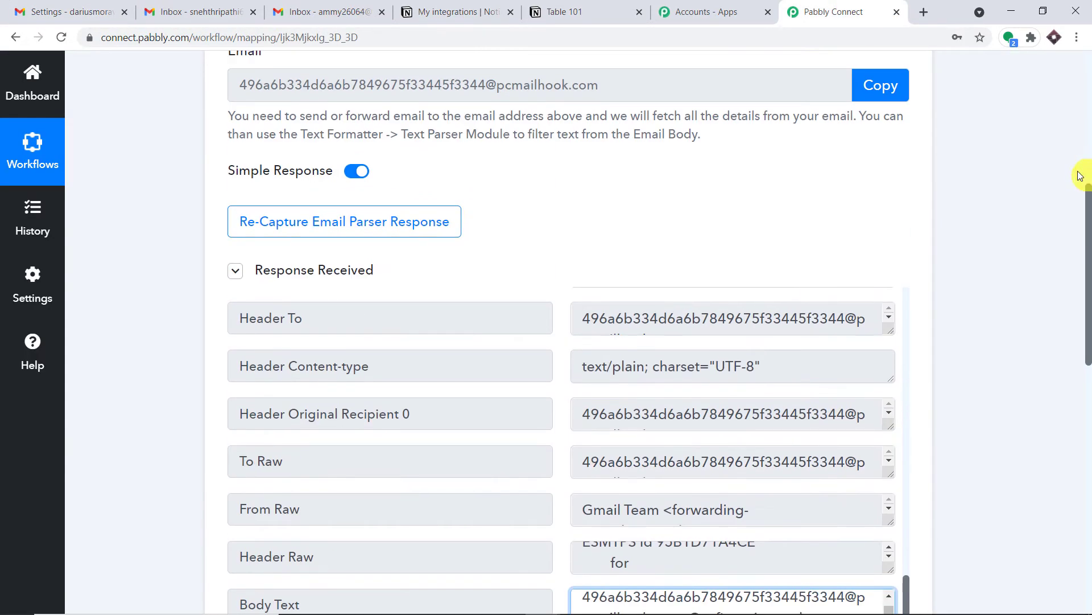
{"action": "left_click", "coordinate": [73, 4]}
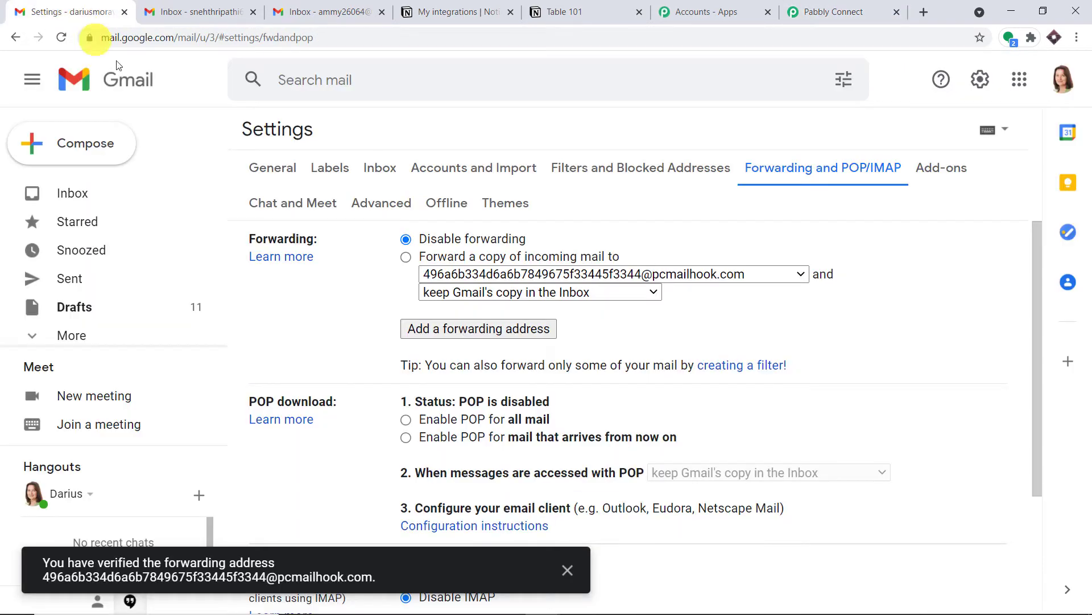
{"action": "left_click", "coordinate": [406, 257]}
{"action": "left_click", "coordinate": [1063, 79]}
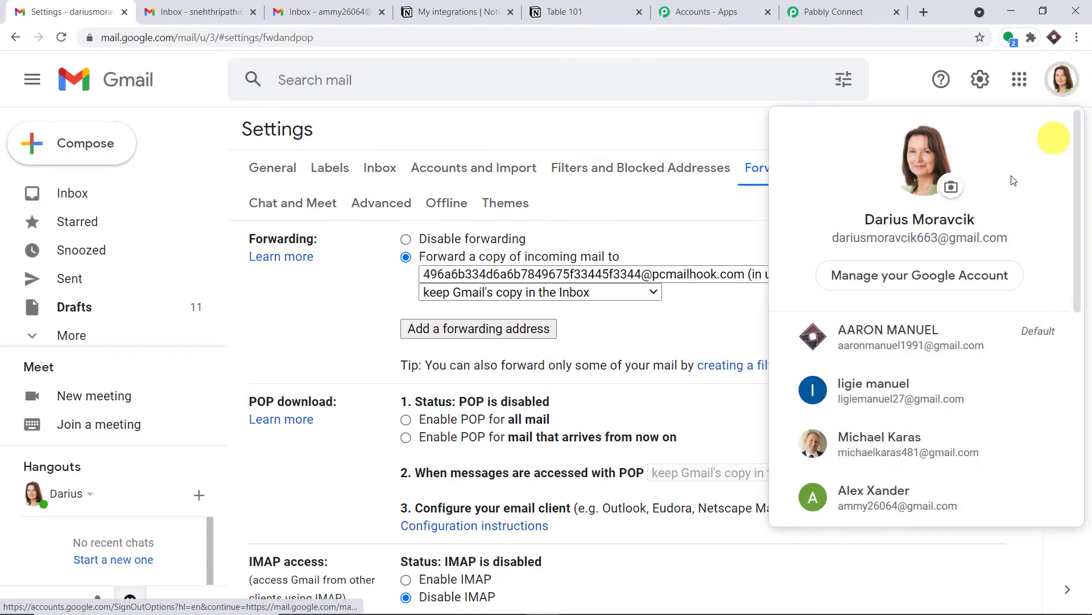
{"action": "left_click", "coordinate": [893, 78]}
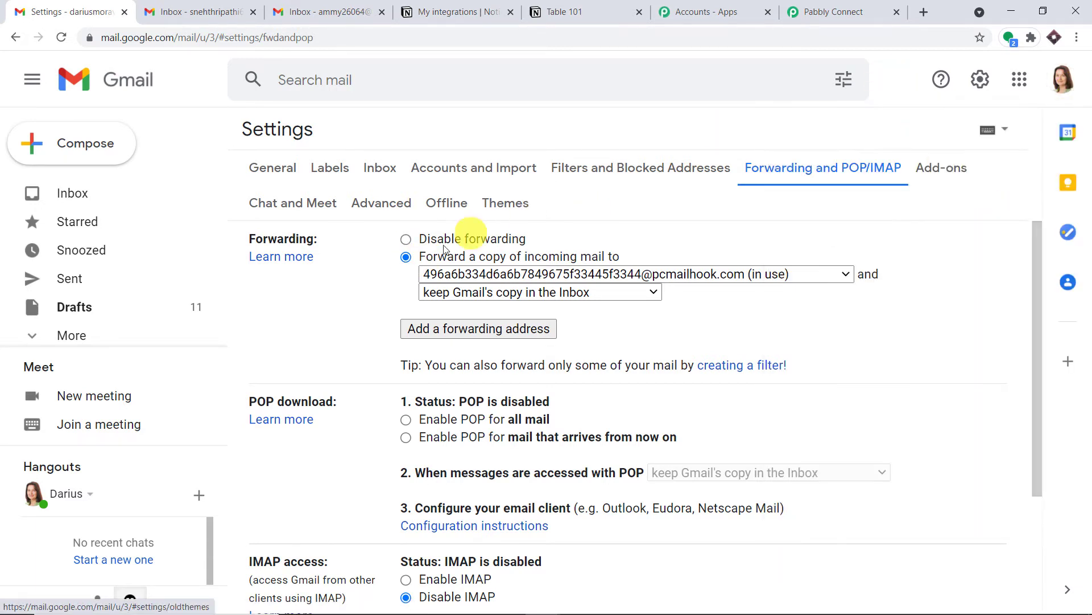
{"action": "scroll", "coordinate": [846, 351], "scroll_direction": "down", "scroll_amount": 3}
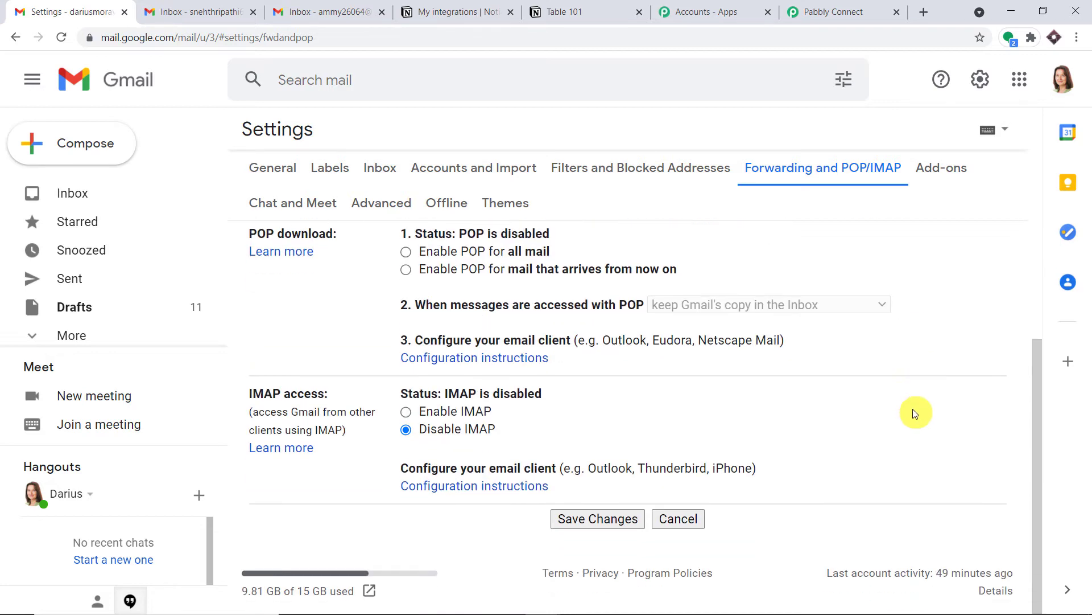
{"action": "left_click", "coordinate": [574, 524]}
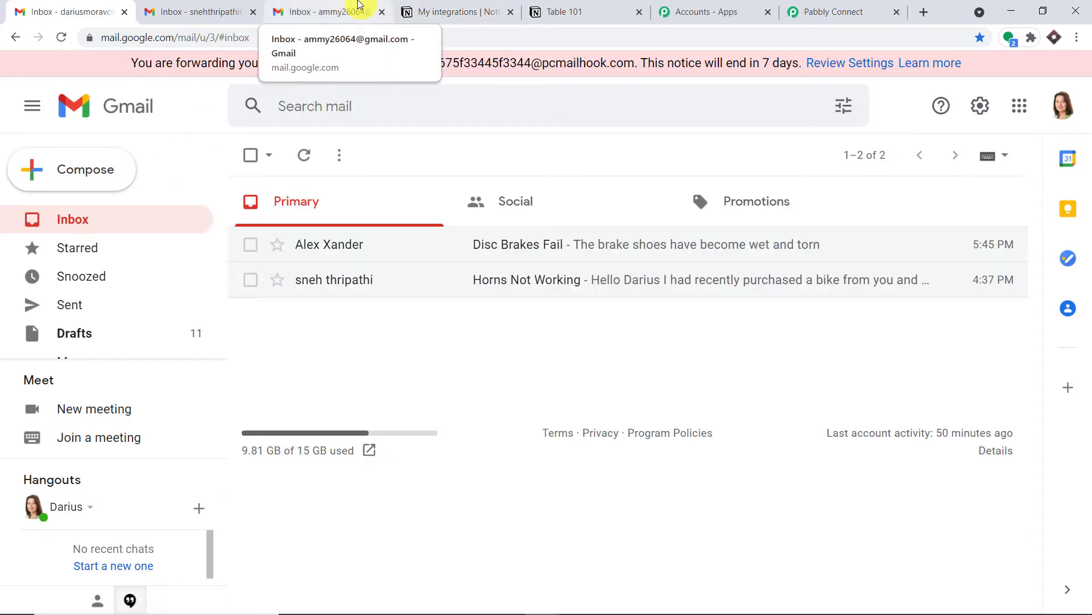
Step: Switch to Pabbly Connect and recapture the Email Parser response for the trigger
{"action": "left_click", "coordinate": [834, 11]}
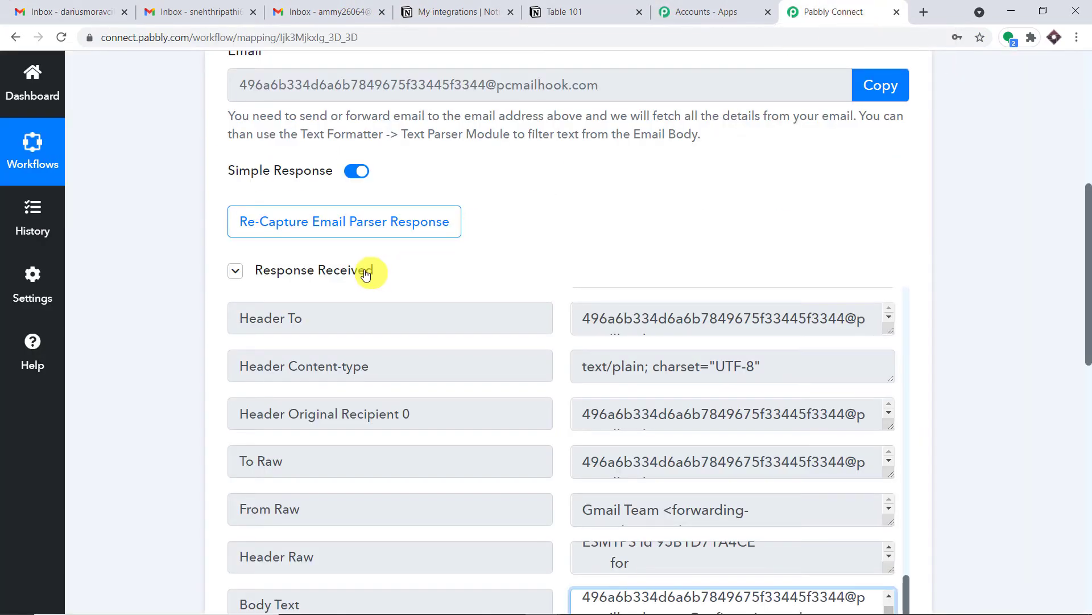
{"action": "left_click", "coordinate": [327, 227]}
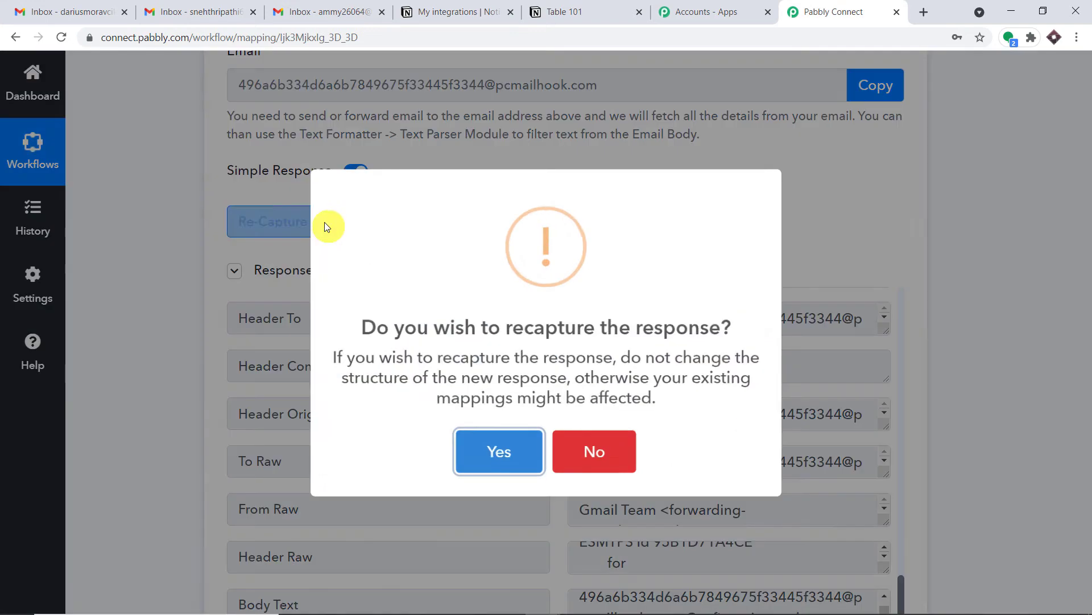
{"action": "left_click", "coordinate": [501, 467]}
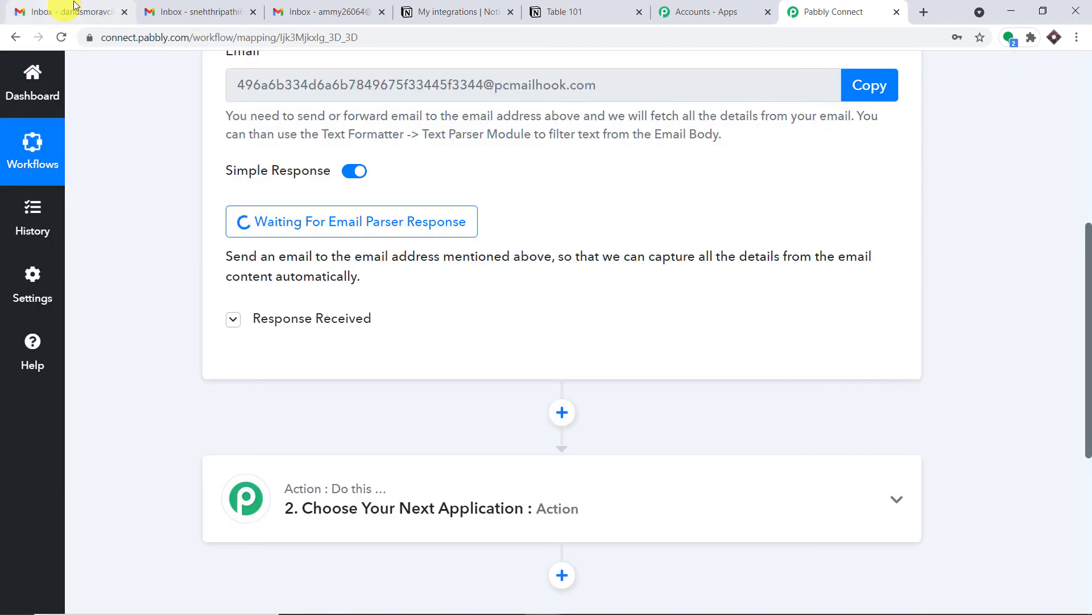
Step: Switch to the sender's Gmail inbox and check the account name in its account details
{"action": "left_click", "coordinate": [221, 10]}
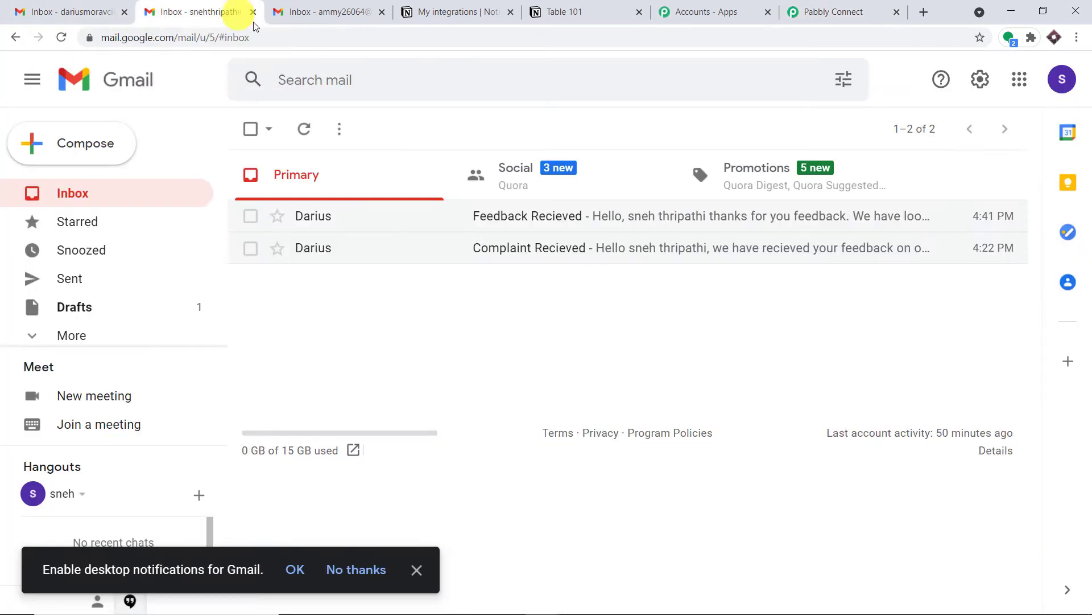
{"action": "left_click", "coordinate": [1060, 78]}
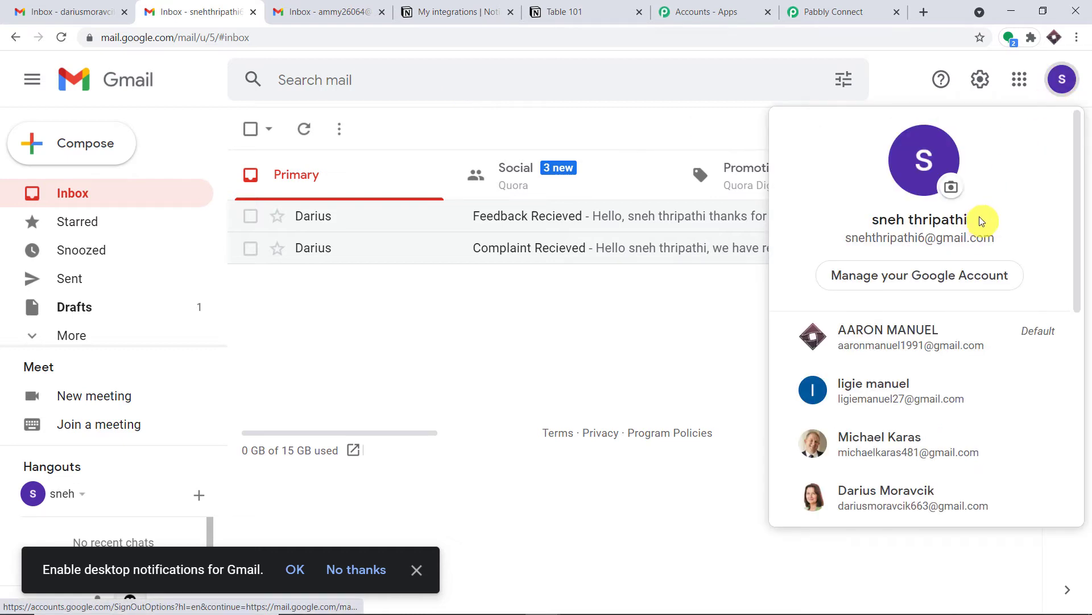
{"action": "left_click_drag", "start_coordinate": [981, 221], "coordinate": [822, 216]}
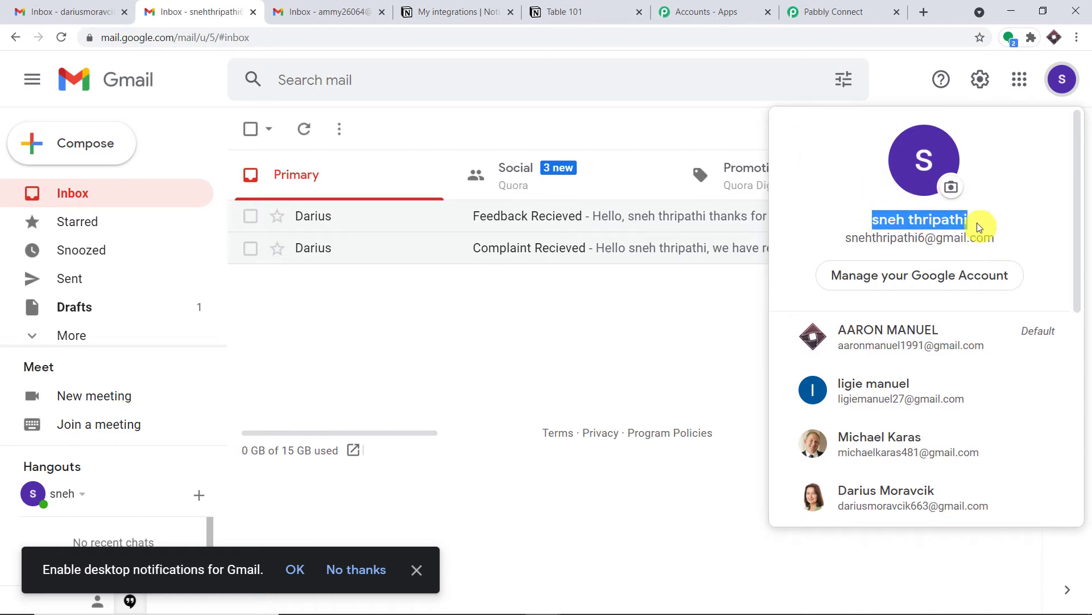
Step: Send the receiving Gmail account an email with the subject "Oil Change" and the body "My bike needs oil change"
{"action": "left_click", "coordinate": [81, 136]}
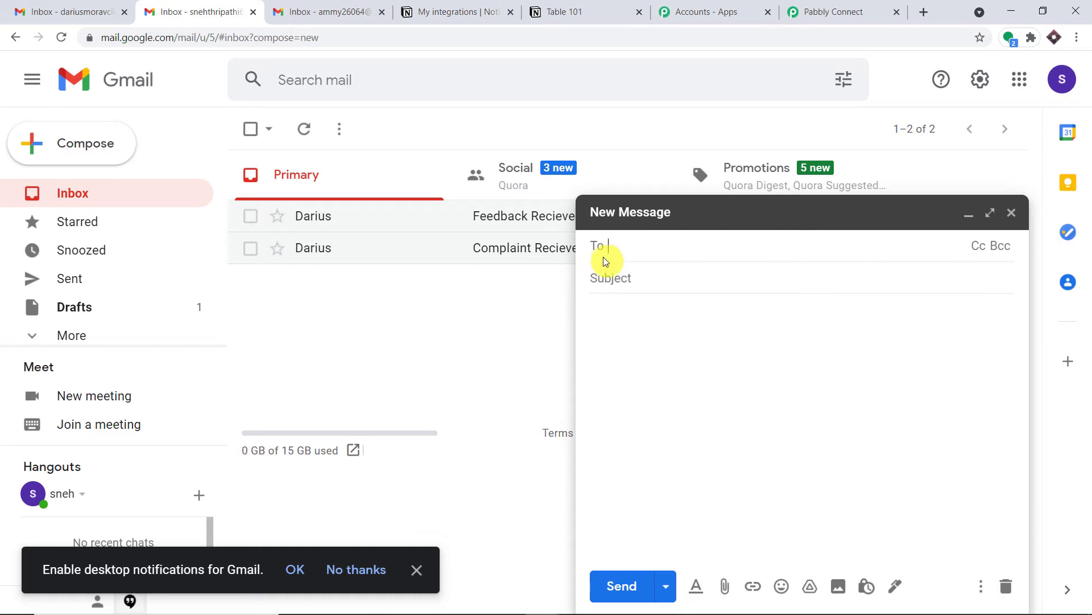
{"action": "type", "text": "dar"}
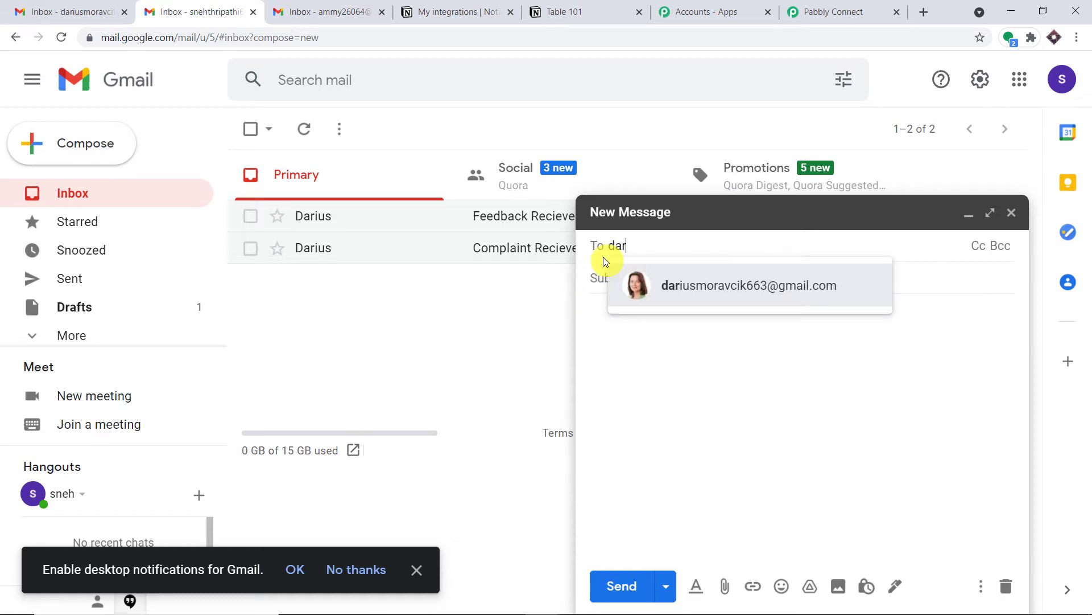
{"action": "left_click", "coordinate": [705, 288]}
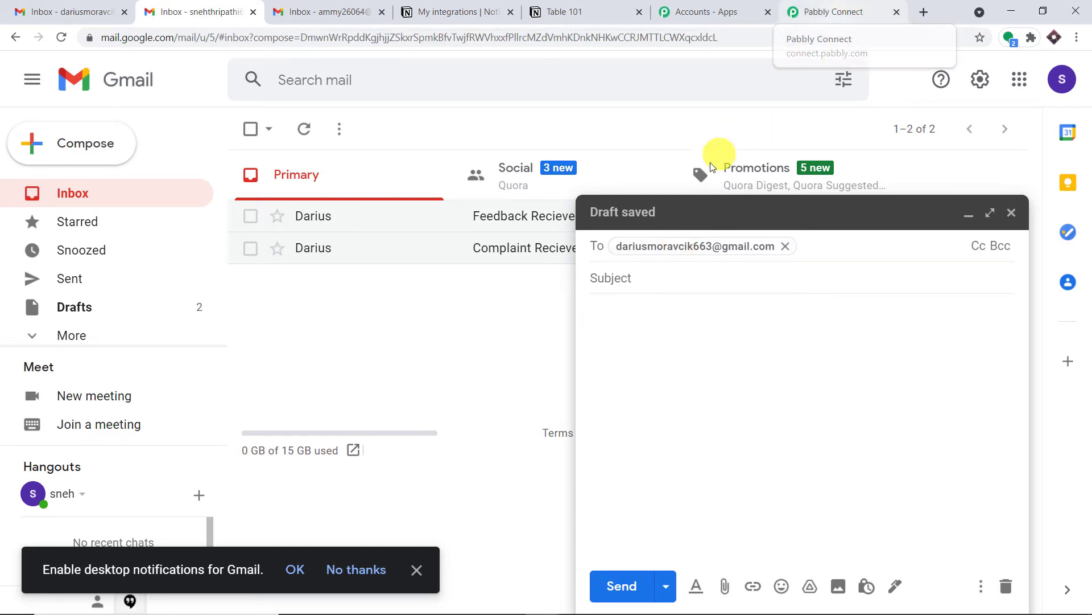
{"action": "left_click", "coordinate": [657, 275]}
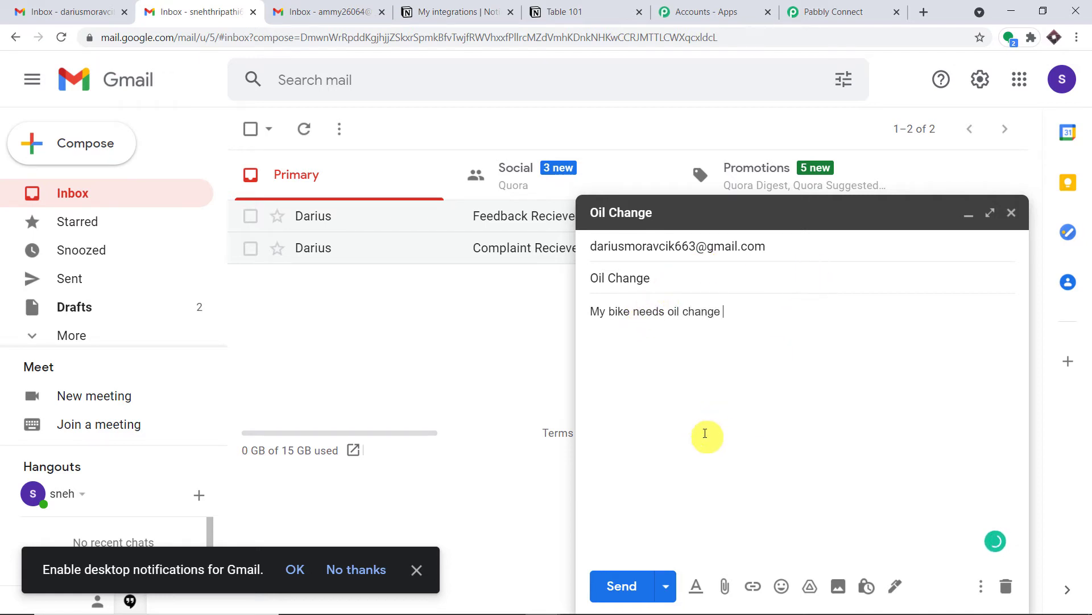
{"action": "left_click", "coordinate": [623, 589]}
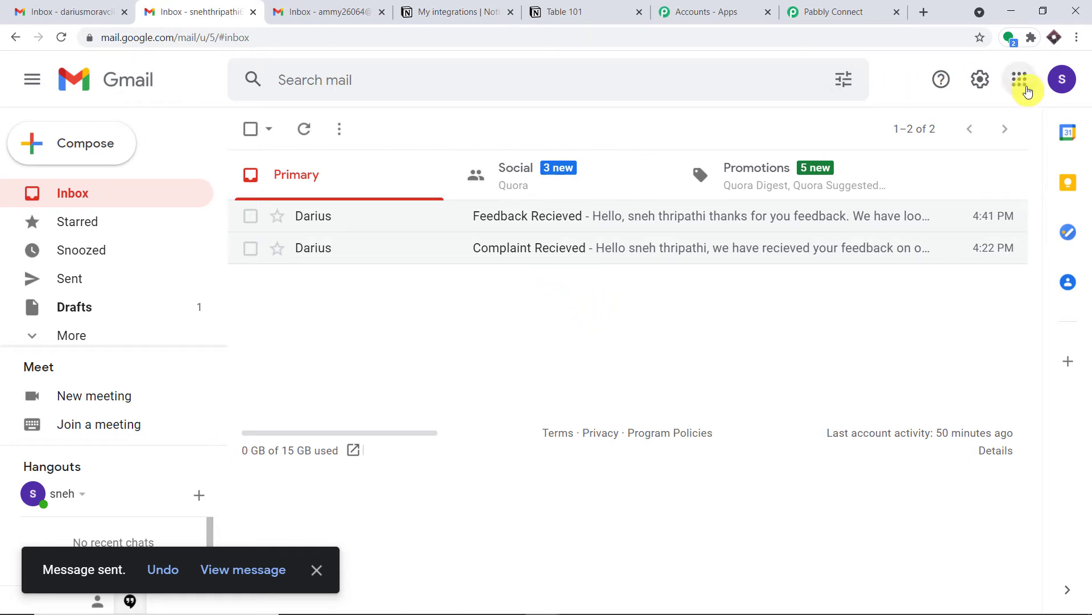
Step: Switch to the receiving Gmail inbox, reload it, open the "Oil Change" email, and check its content and the account's own address
{"action": "left_click", "coordinate": [1060, 84]}
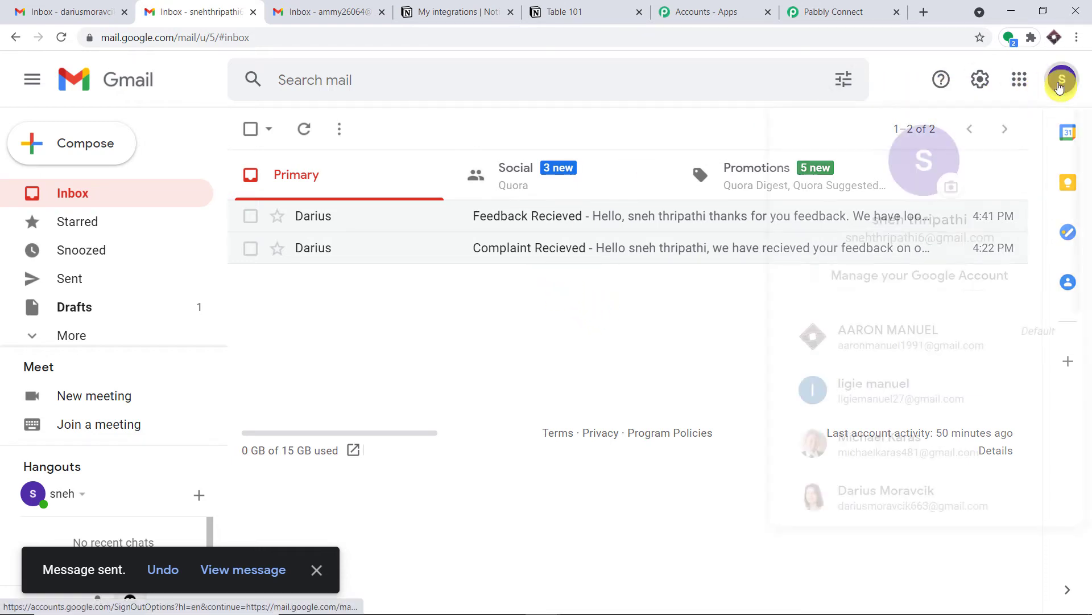
{"action": "left_click", "coordinate": [97, 5]}
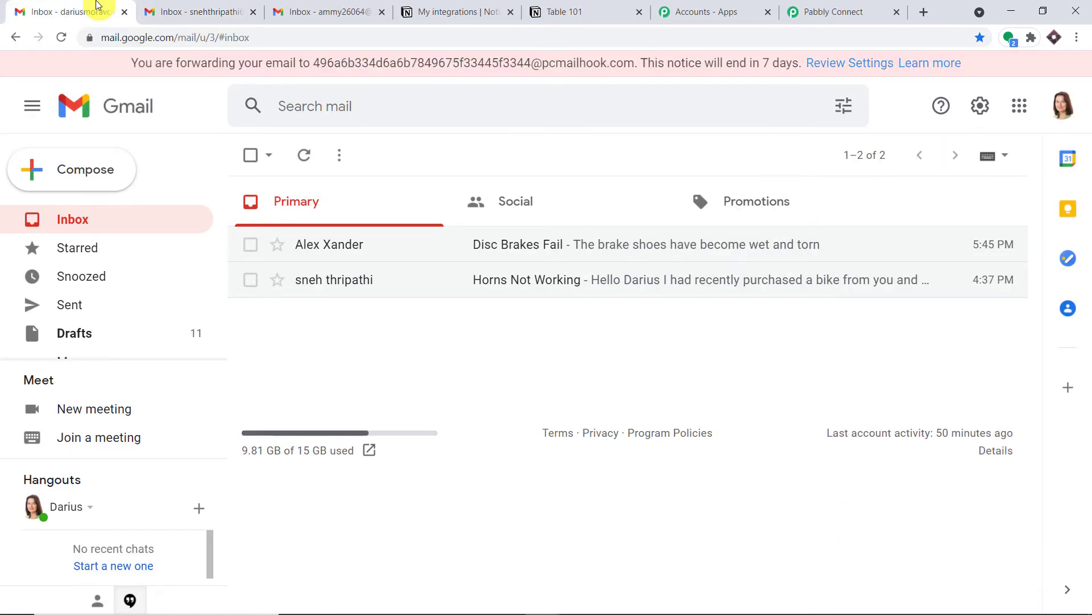
{"action": "left_click", "coordinate": [62, 38]}
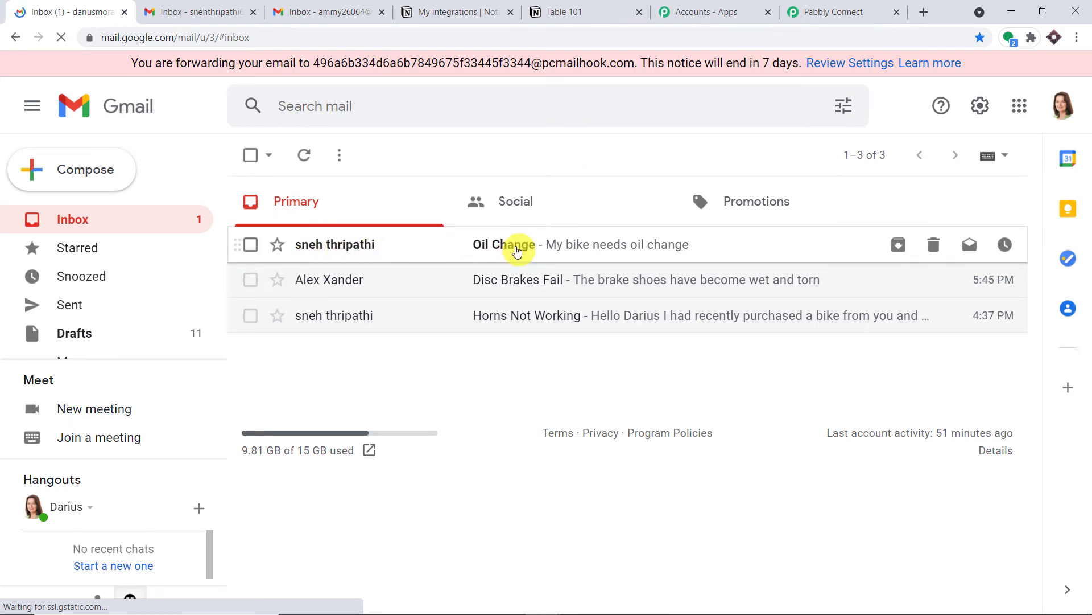
{"action": "left_click", "coordinate": [517, 251]}
{"action": "left_click_drag", "start_coordinate": [392, 207], "coordinate": [294, 206]}
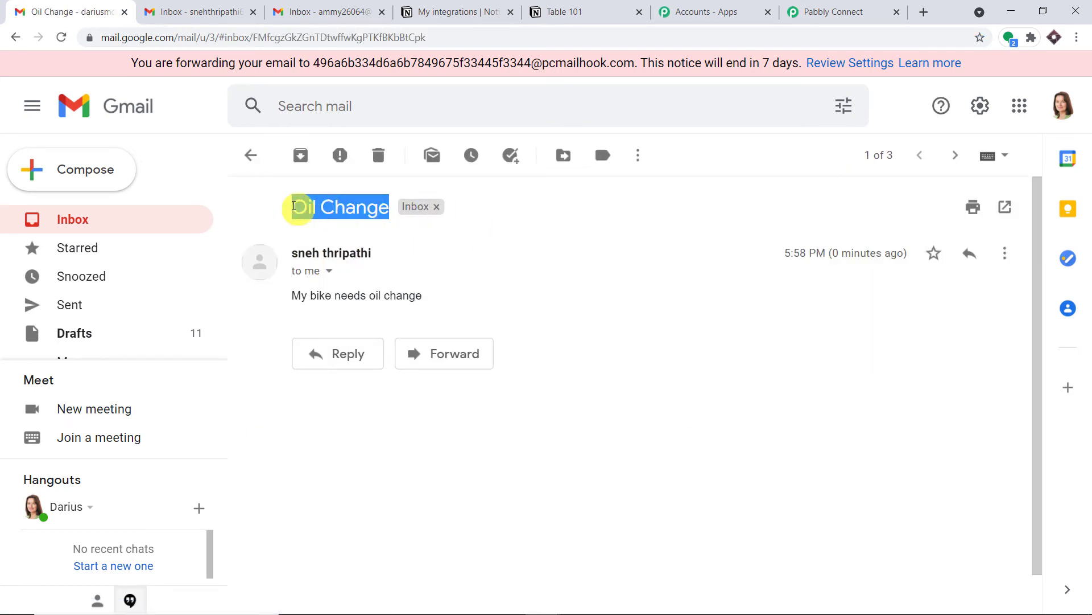
{"action": "left_click_drag", "start_coordinate": [444, 302], "coordinate": [284, 298]}
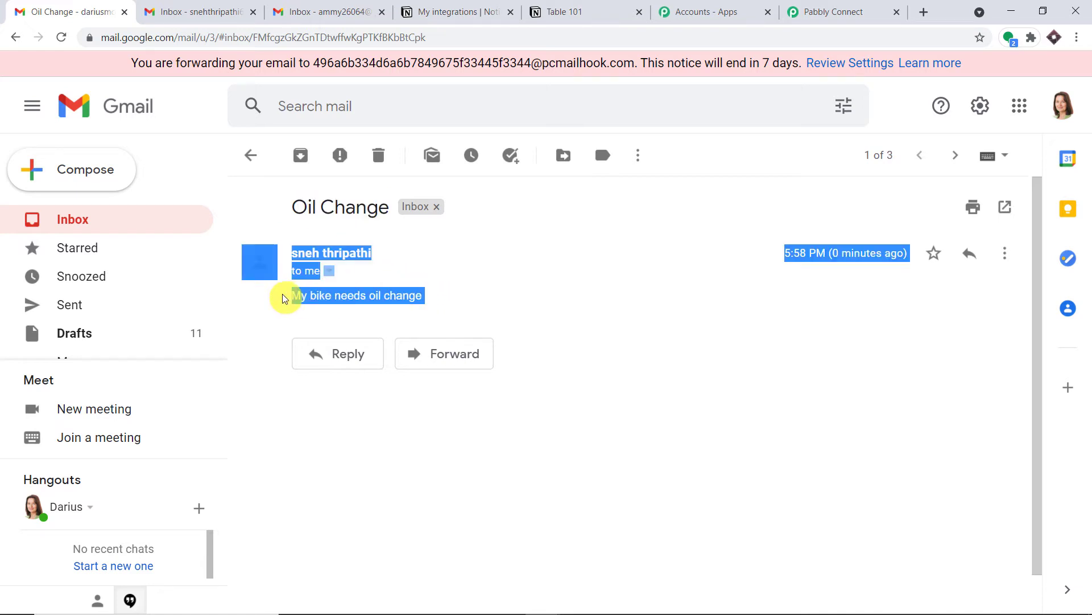
{"action": "left_click", "coordinate": [539, 291]}
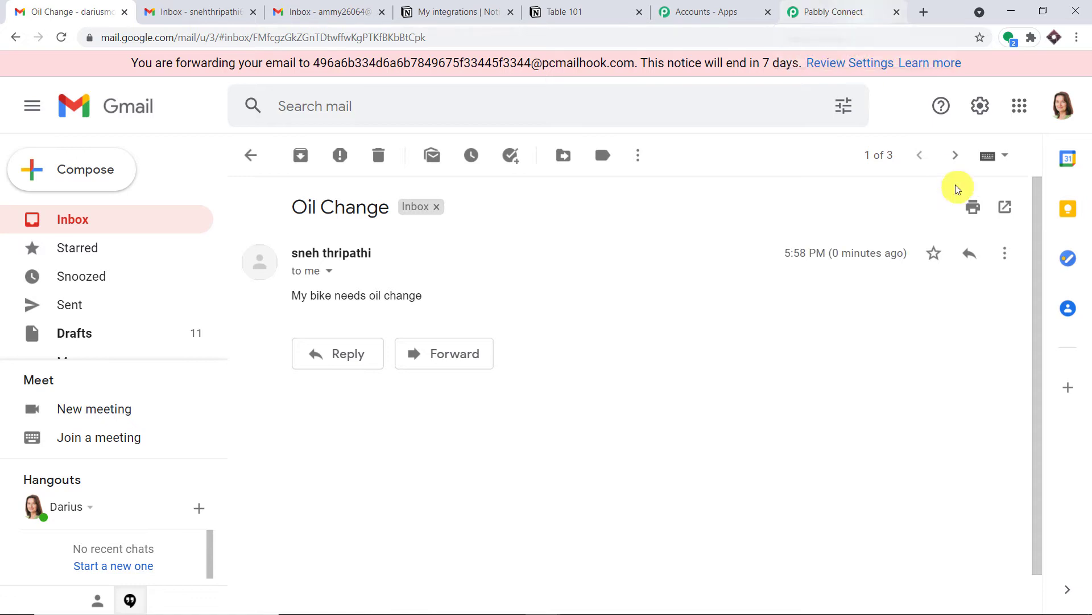
{"action": "left_click", "coordinate": [1062, 106]}
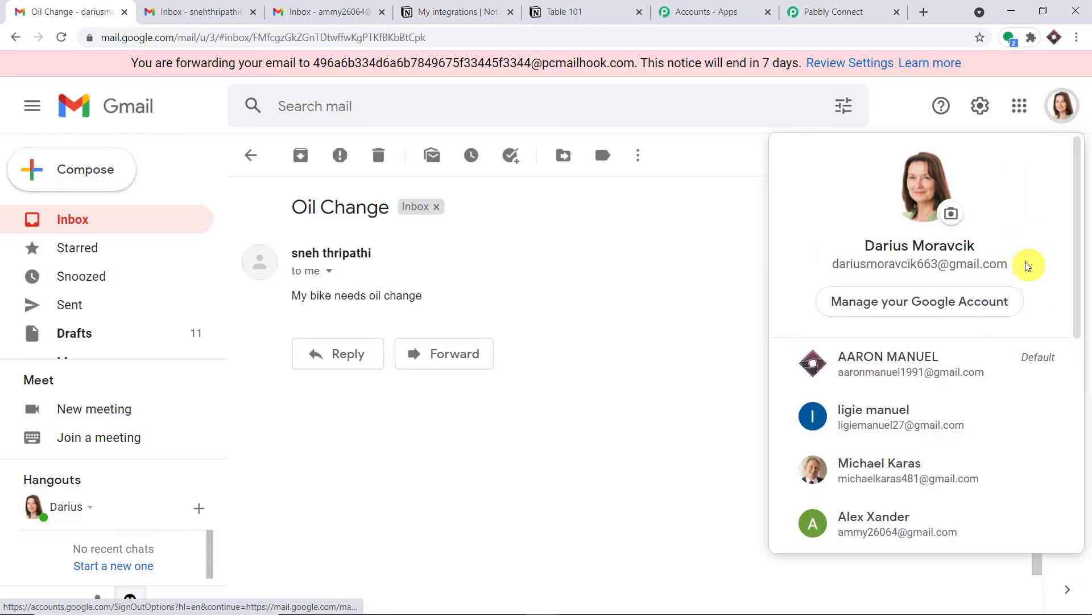
{"action": "left_click_drag", "start_coordinate": [1021, 260], "coordinate": [823, 268]}
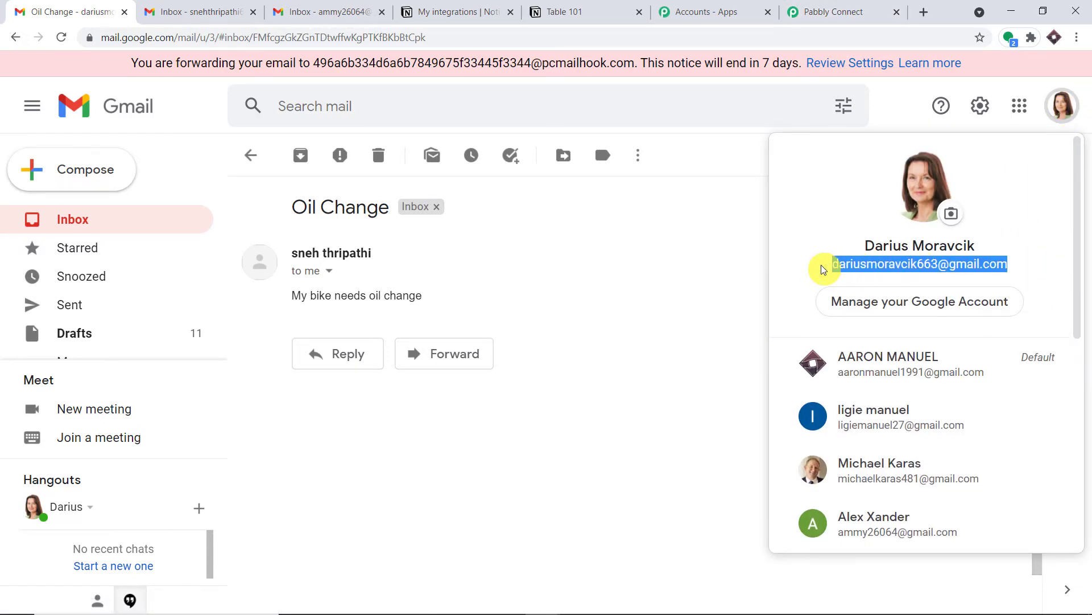
Step: Switch to Pabbly Connect and examine the sender name, sender address, subject and body text in the captured Email Parser response
{"action": "left_click", "coordinate": [825, 12]}
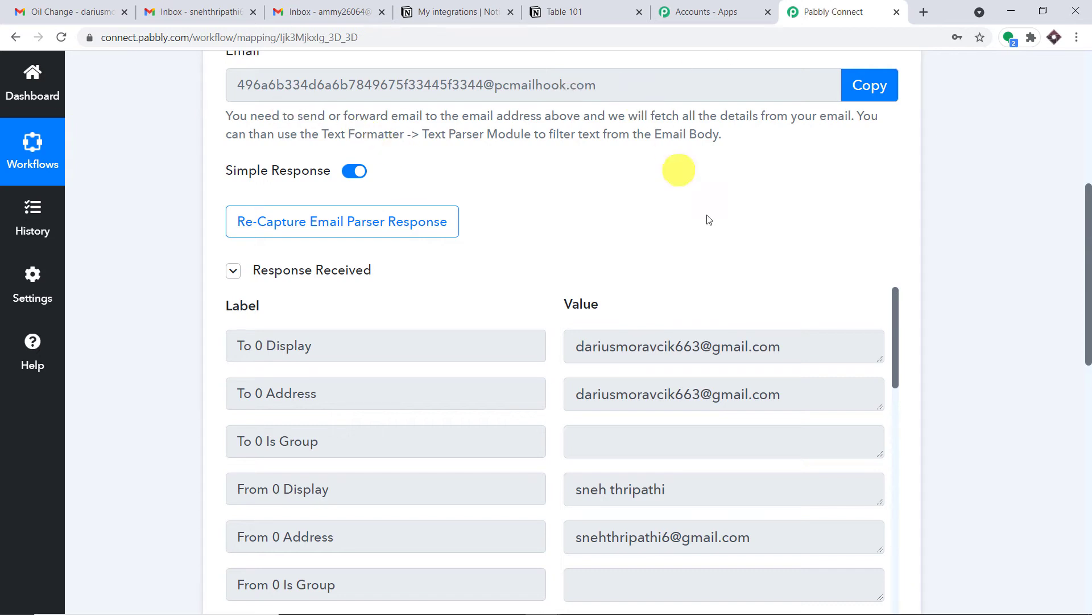
{"action": "scroll", "coordinate": [837, 237], "scroll_direction": "down", "scroll_amount": 3}
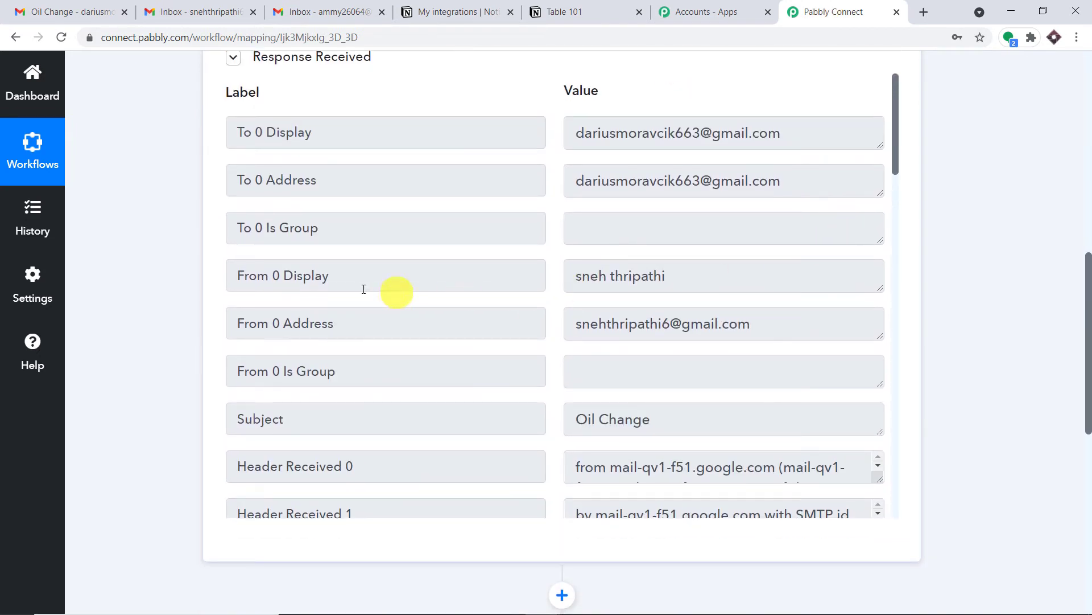
{"action": "left_click", "coordinate": [703, 274]}
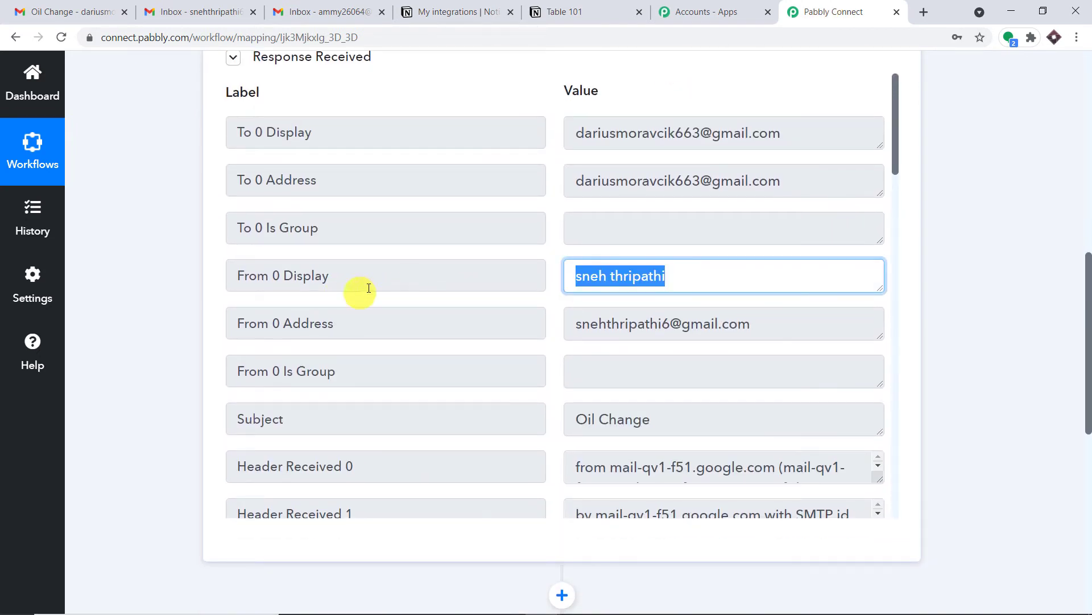
{"action": "left_click", "coordinate": [799, 319]}
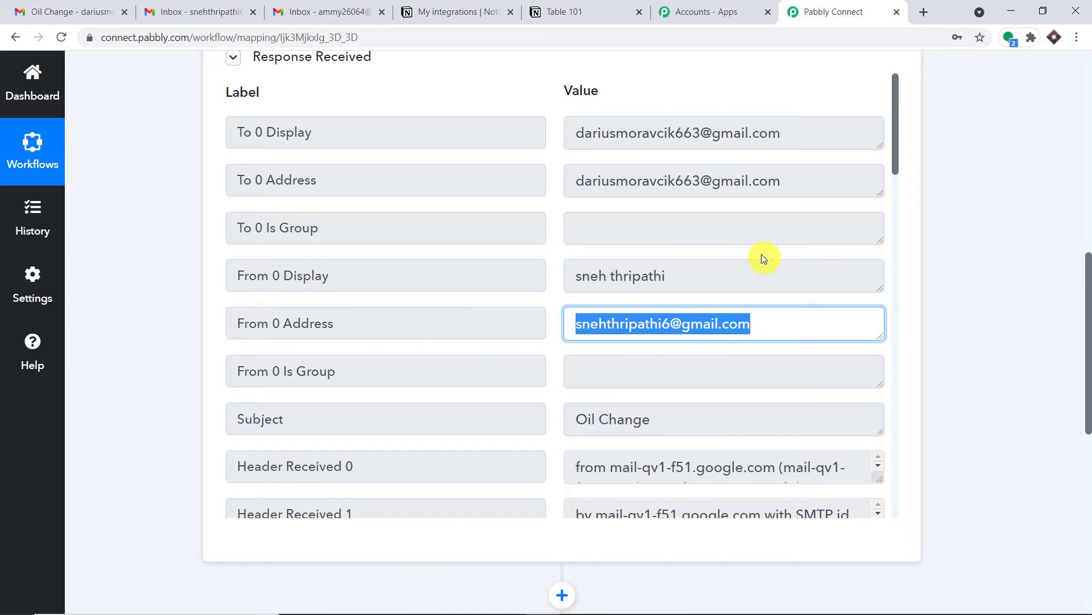
{"action": "scroll", "coordinate": [774, 275], "scroll_direction": "down", "scroll_amount": 2}
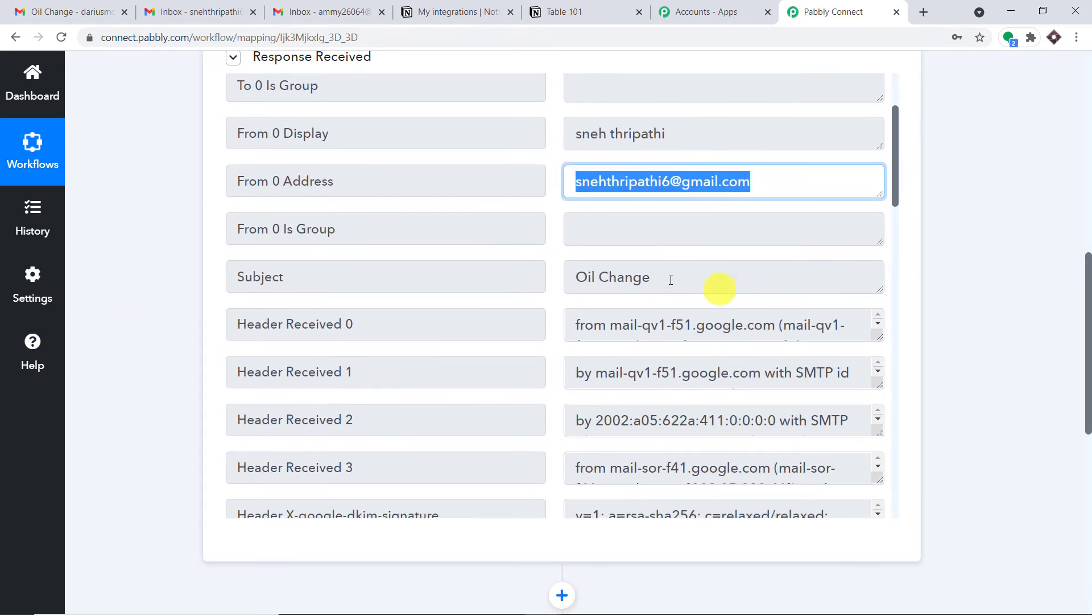
{"action": "left_click", "coordinate": [702, 288]}
{"action": "scroll", "coordinate": [825, 319], "scroll_direction": "down", "scroll_amount": 5}
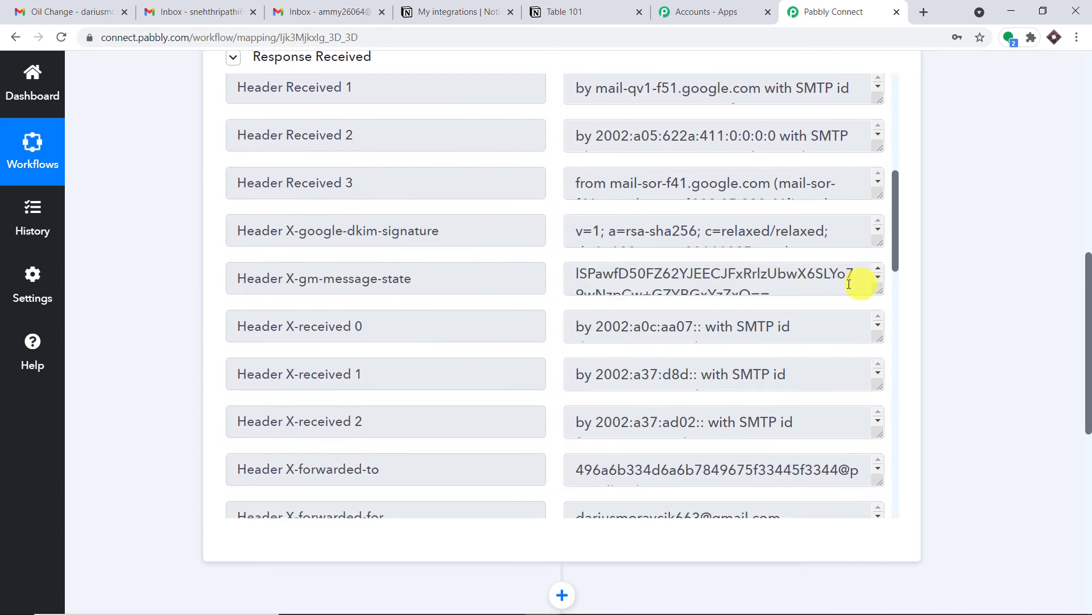
{"action": "scroll", "coordinate": [849, 284], "scroll_direction": "down", "scroll_amount": 15}
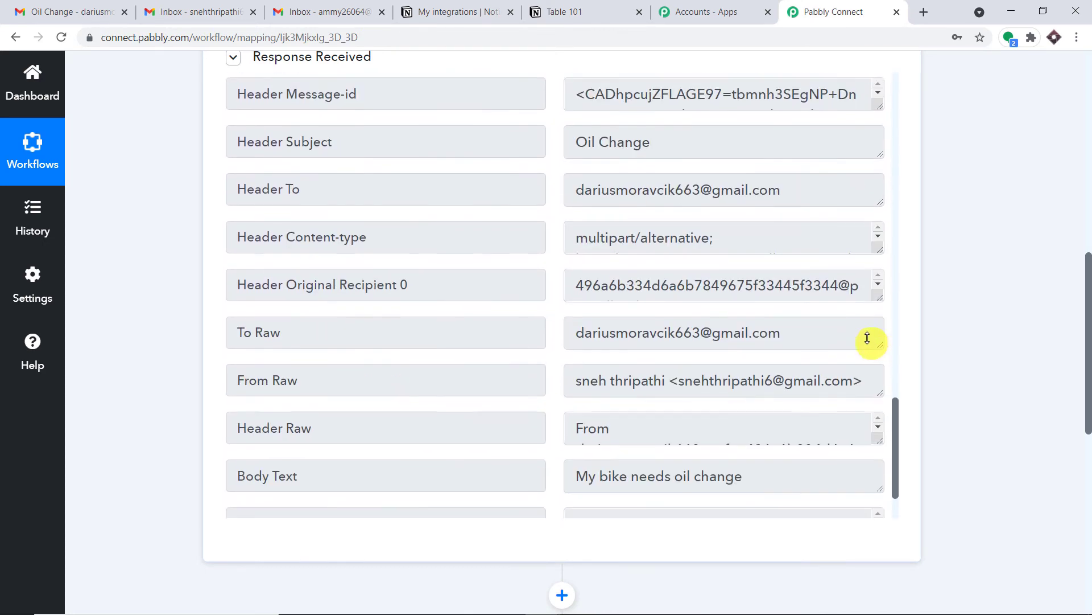
{"action": "scroll", "coordinate": [856, 336], "scroll_direction": "down", "scroll_amount": 2}
{"action": "left_click", "coordinate": [755, 388]}
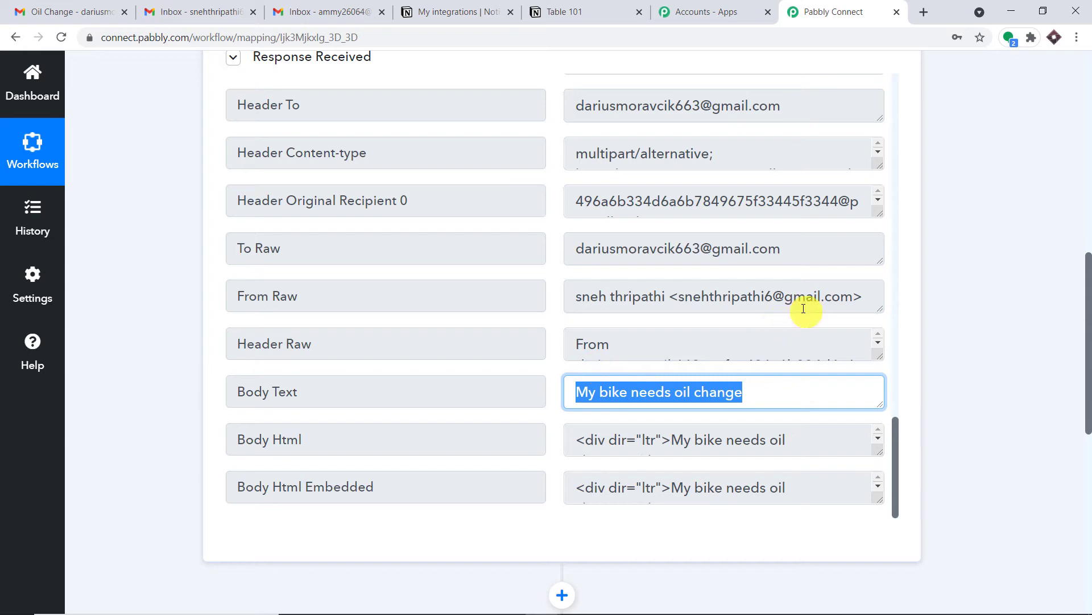
{"action": "scroll", "coordinate": [786, 284], "scroll_direction": "up", "scroll_amount": 8}
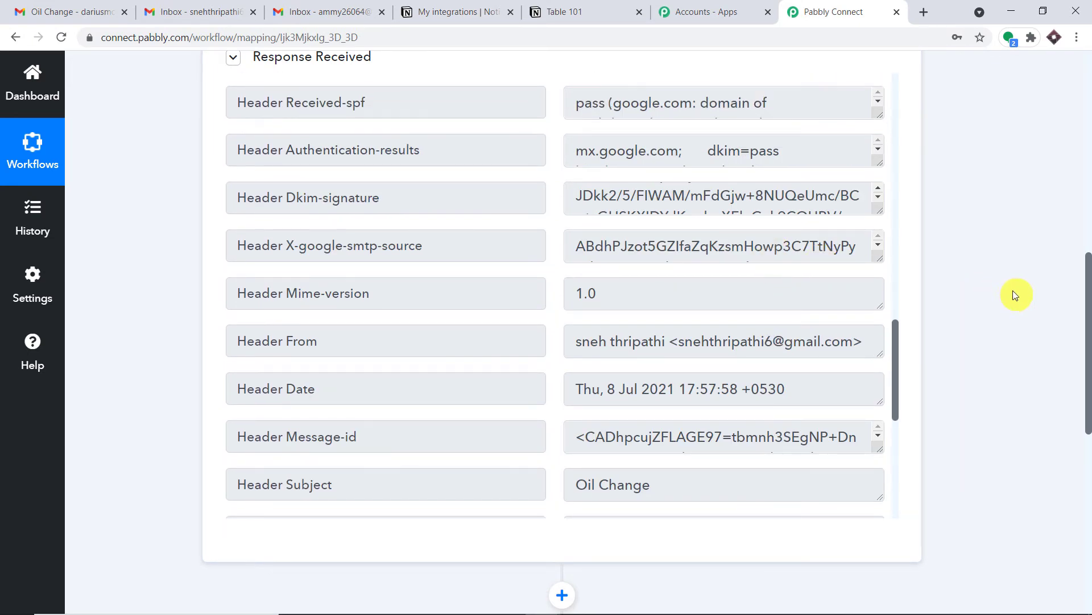
{"action": "scroll", "coordinate": [794, 399], "scroll_direction": "down", "scroll_amount": 4}
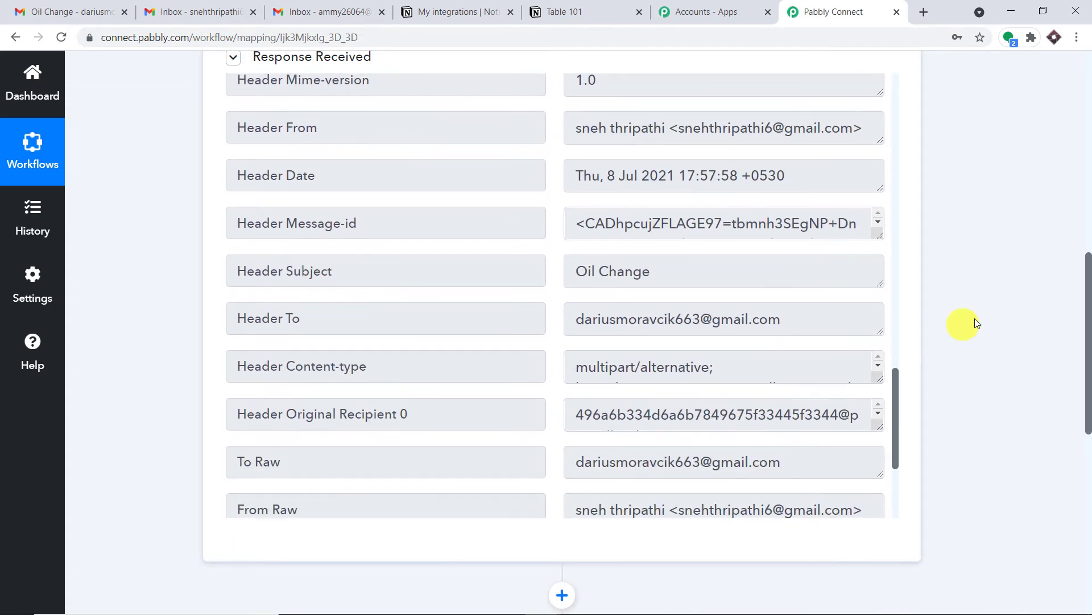
Step: Set the workflow's second step to the Notion app with the Create Page action event
{"action": "scroll", "coordinate": [1087, 398], "scroll_direction": "down", "scroll_amount": 6}
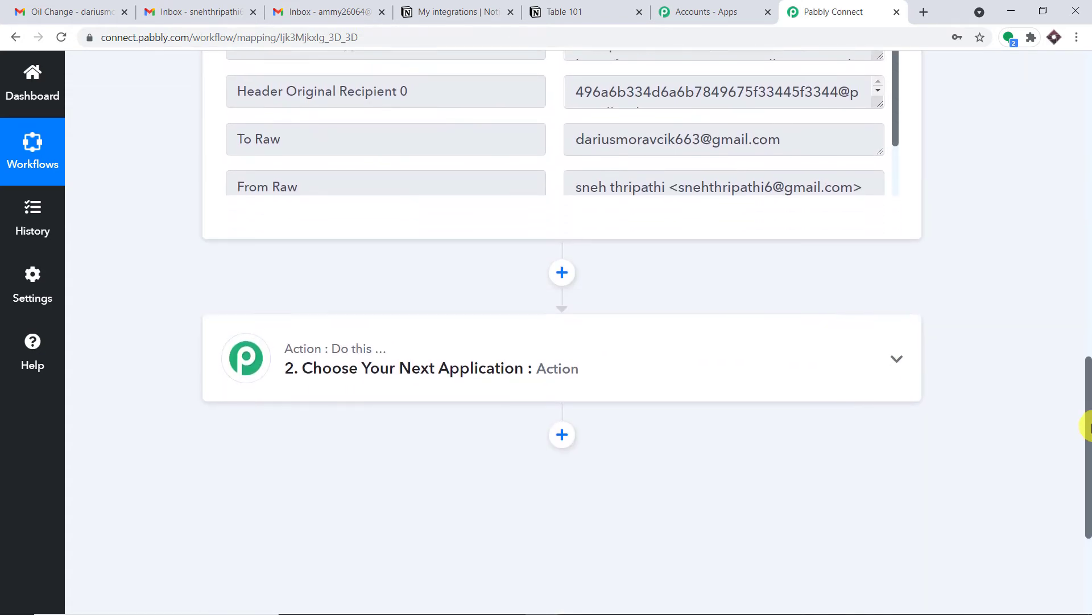
{"action": "left_click", "coordinate": [448, 293]}
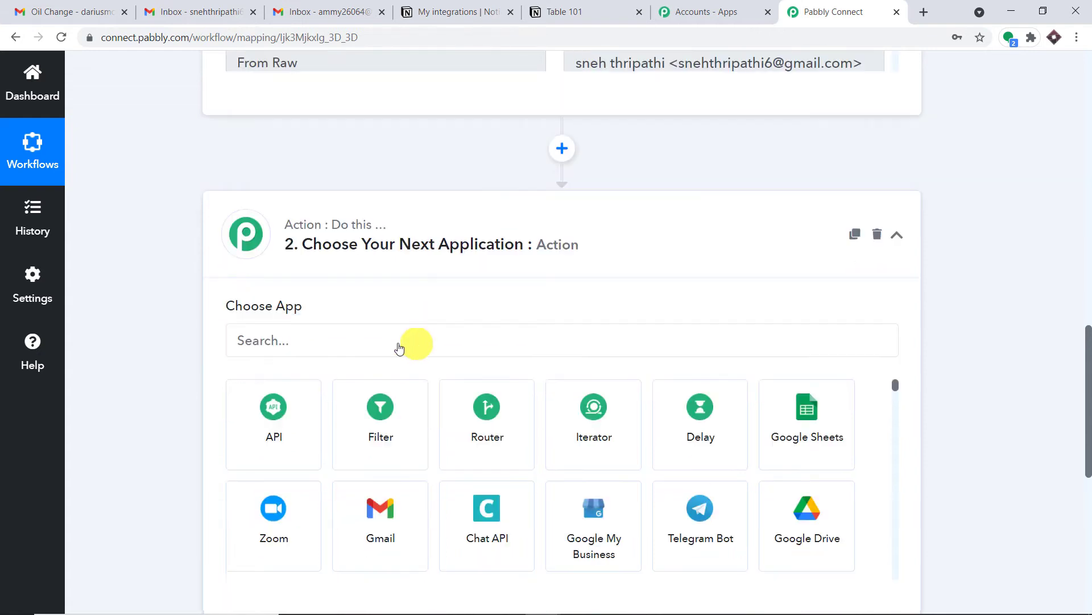
{"action": "left_click", "coordinate": [336, 330]}
{"action": "type", "text": "notio"}
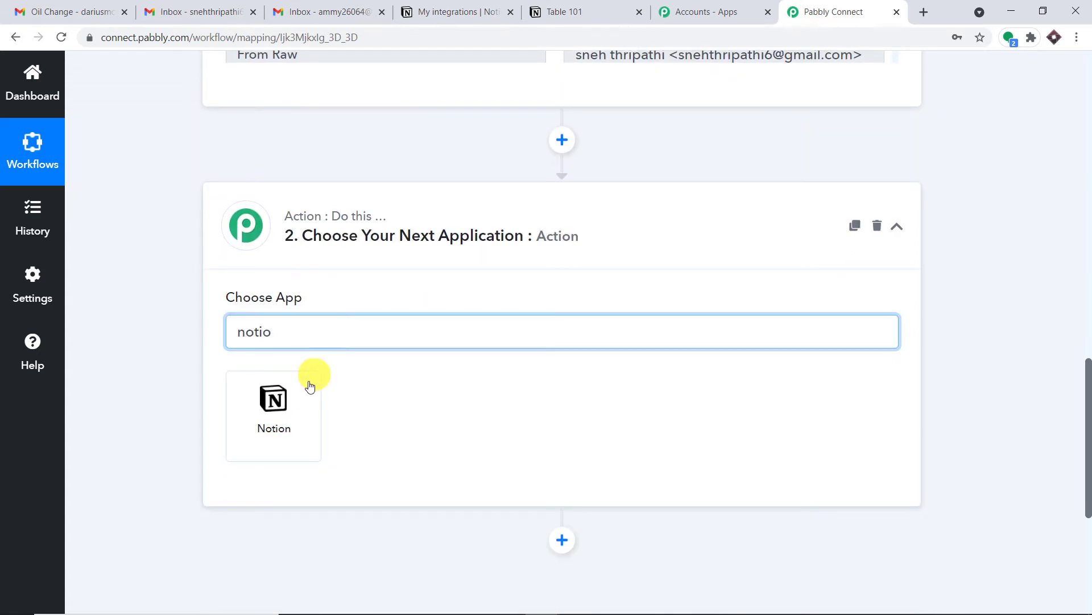
{"action": "left_click", "coordinate": [274, 411]}
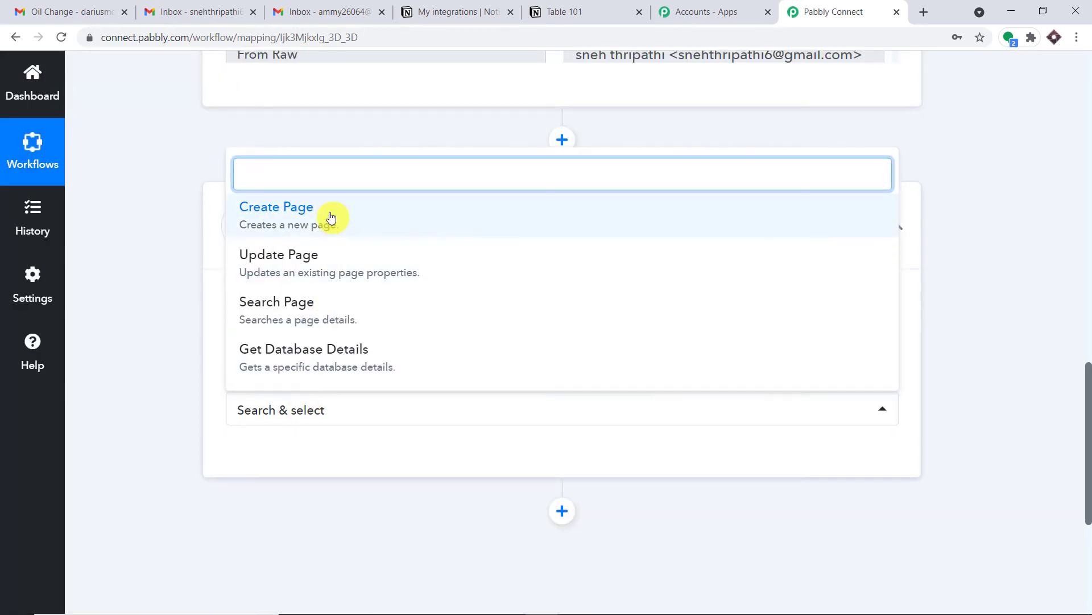
{"action": "left_click", "coordinate": [330, 215]}
Step: Start connecting the Notion account with the Add New Connection option and review the instructions for the token
{"action": "left_click", "coordinate": [274, 464]}
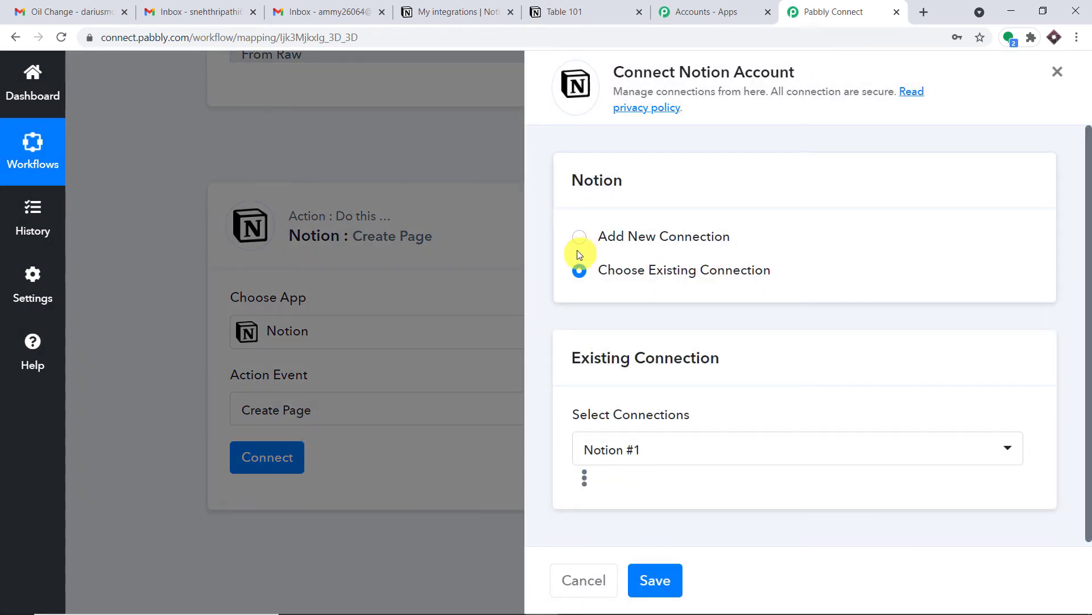
{"action": "left_click", "coordinate": [579, 237]}
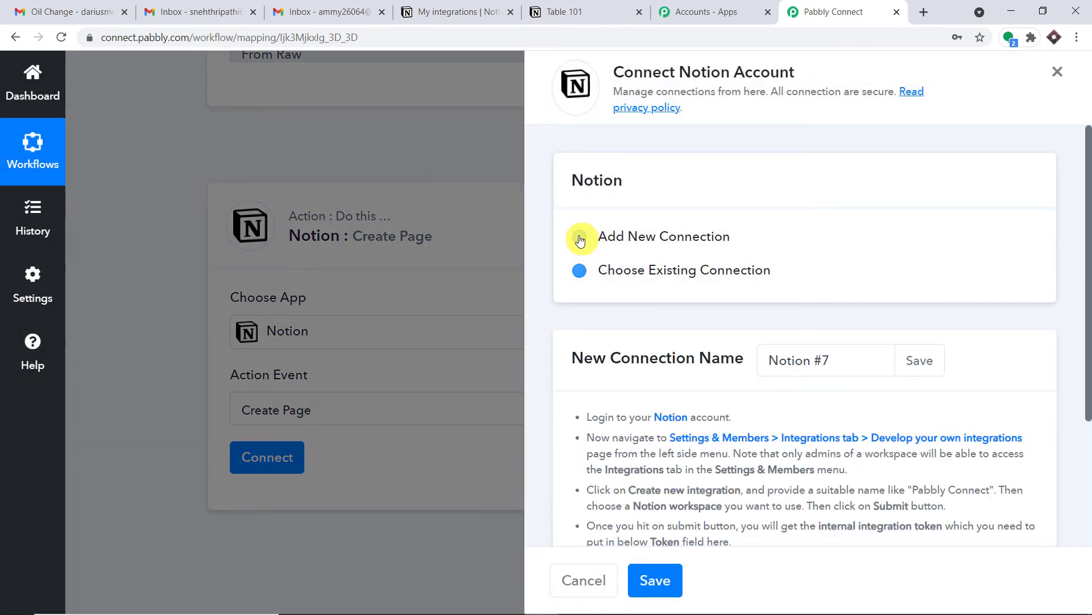
{"action": "scroll", "coordinate": [734, 267], "scroll_direction": "down", "scroll_amount": 3}
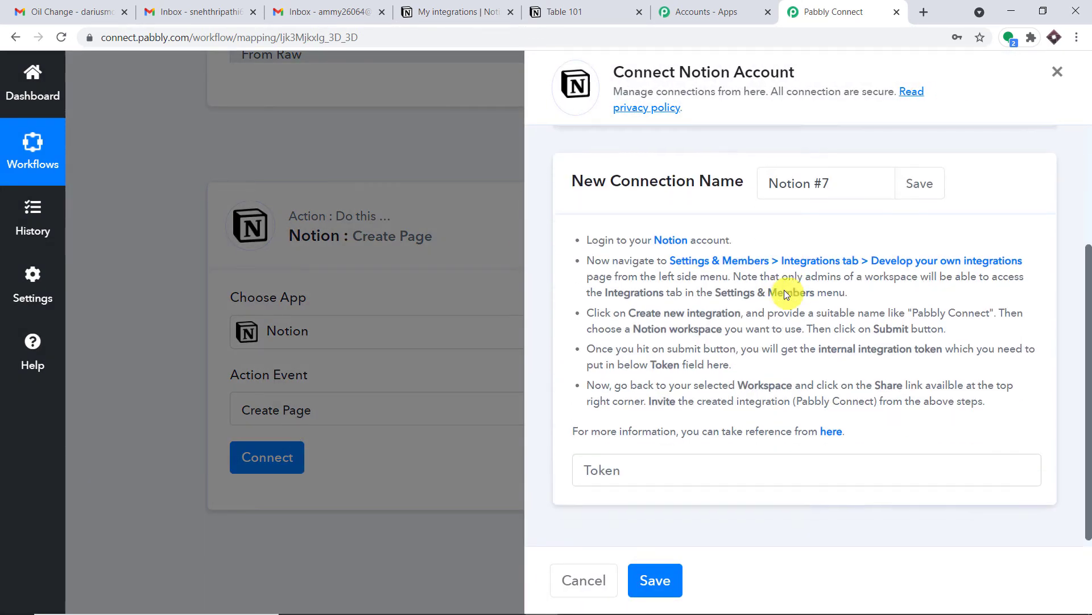
{"action": "left_click", "coordinate": [666, 467]}
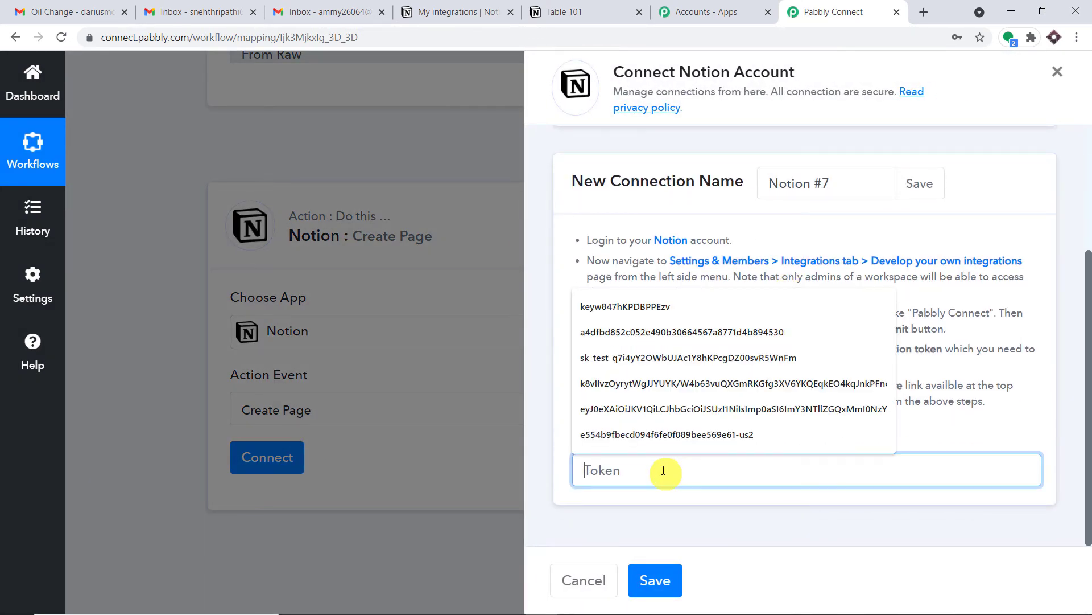
{"action": "left_click", "coordinate": [1027, 140]}
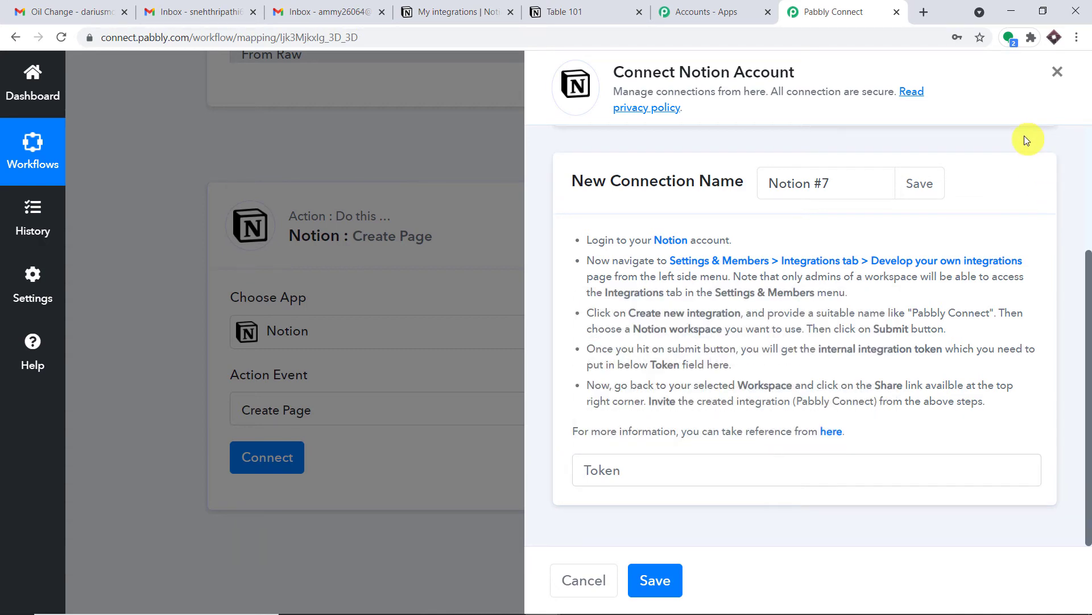
Step: Switch to Notion and add a new workspace page titled "Data From Gmail"
{"action": "left_click", "coordinate": [472, 4]}
{"action": "left_click", "coordinate": [580, 5]}
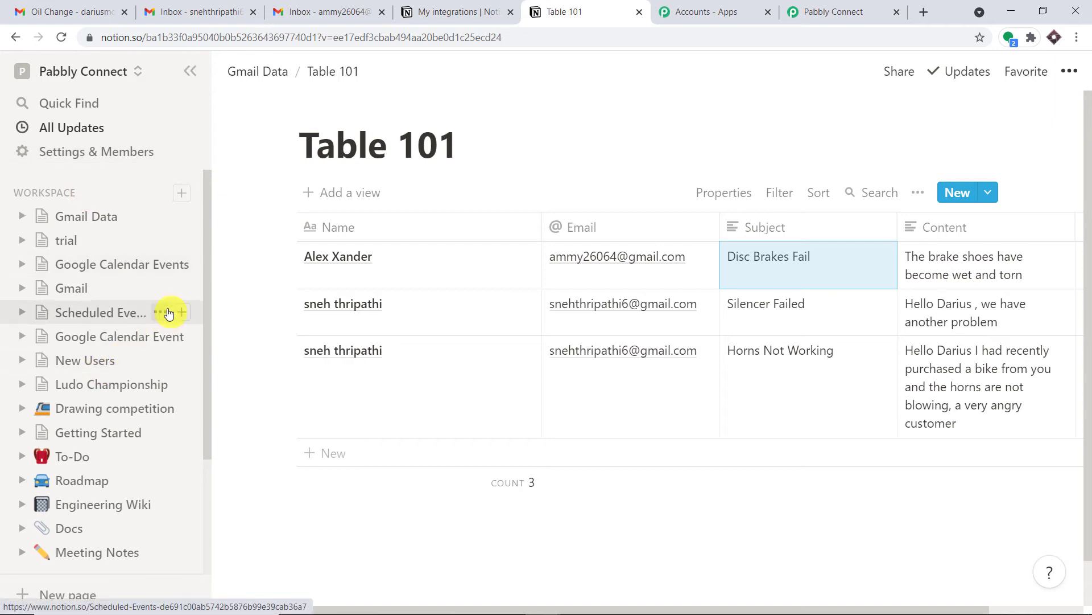
{"action": "left_click", "coordinate": [181, 193]}
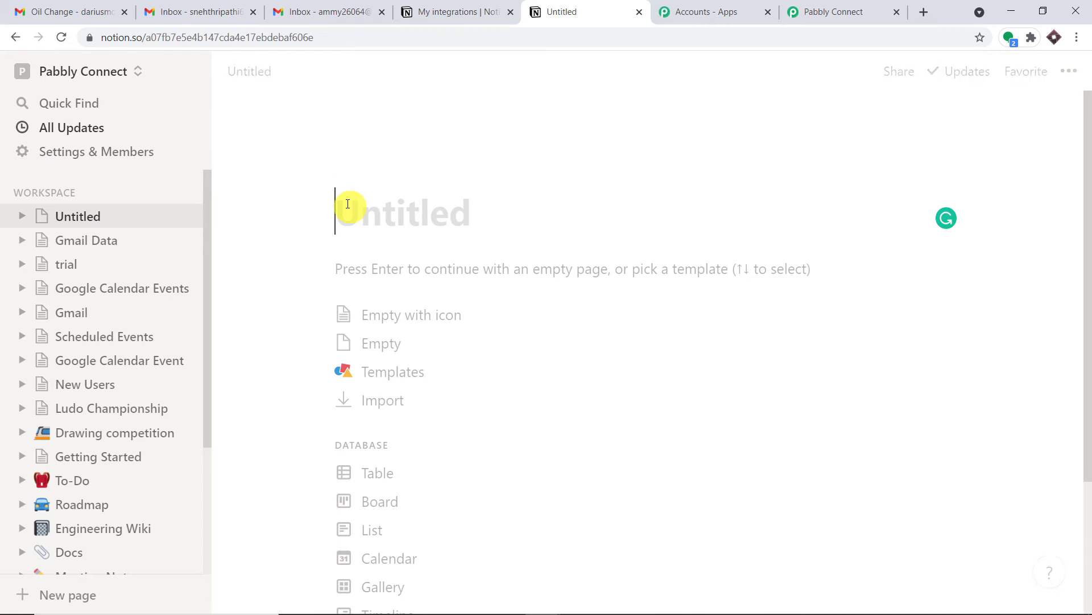
{"action": "type", "text": "Data "}
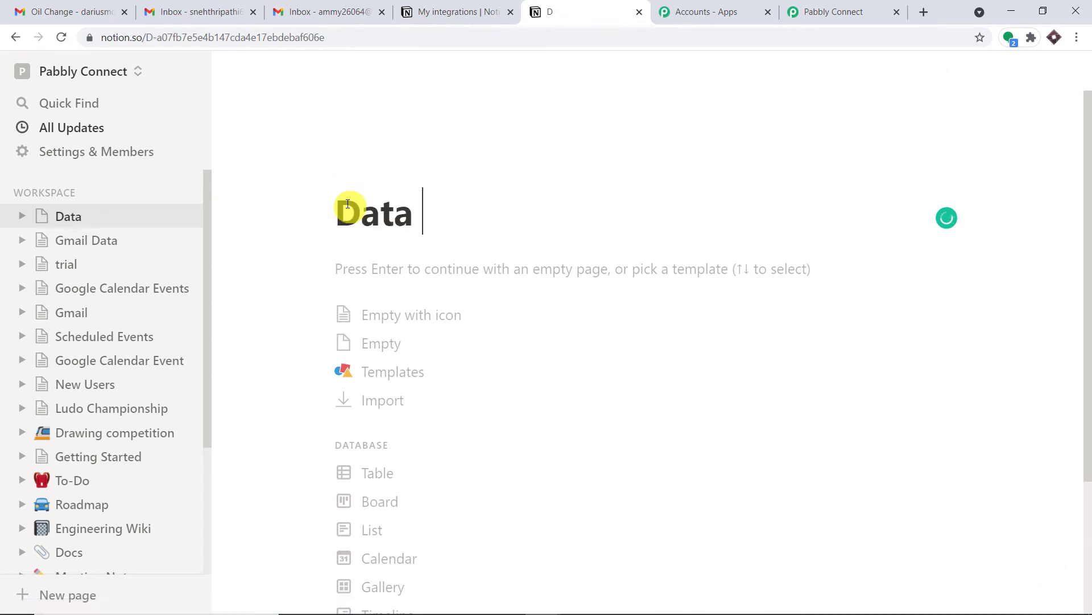
{"action": "type", "text": "From"}
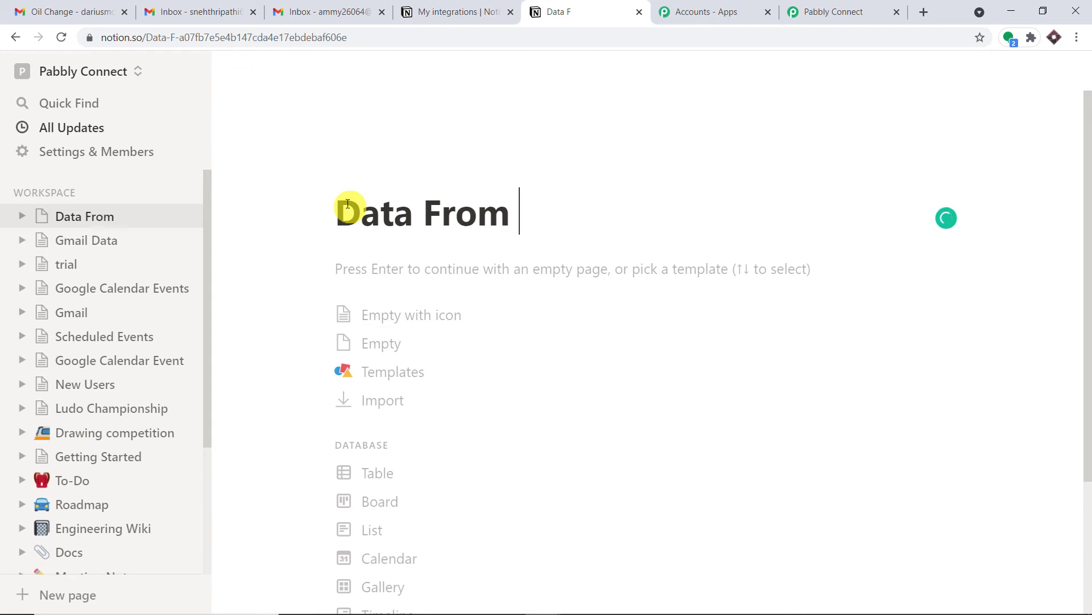
{"action": "type", "text": " G"}
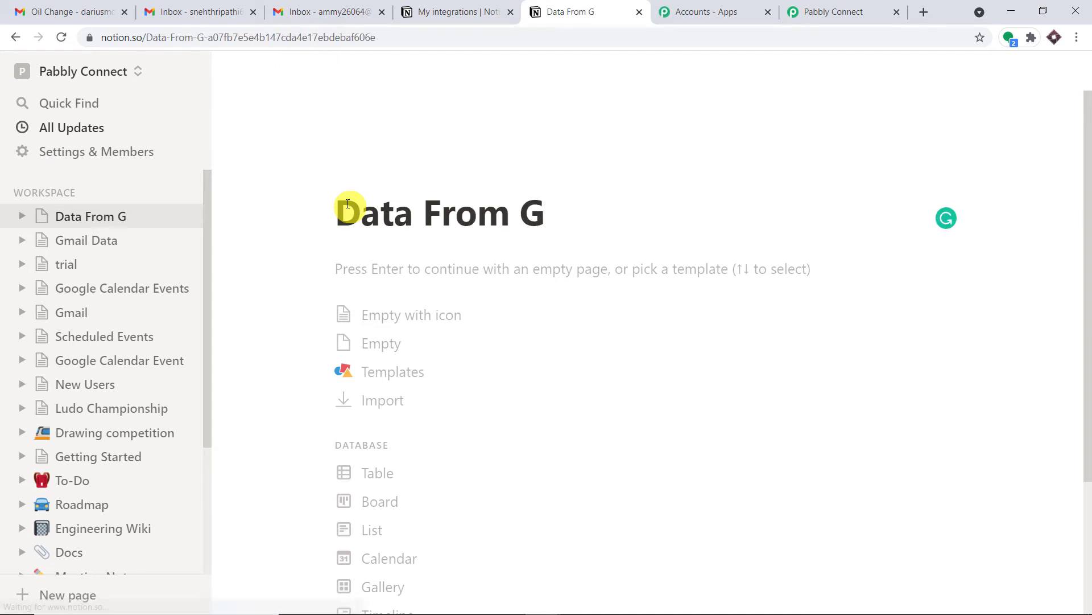
{"action": "type", "text": "mail"}
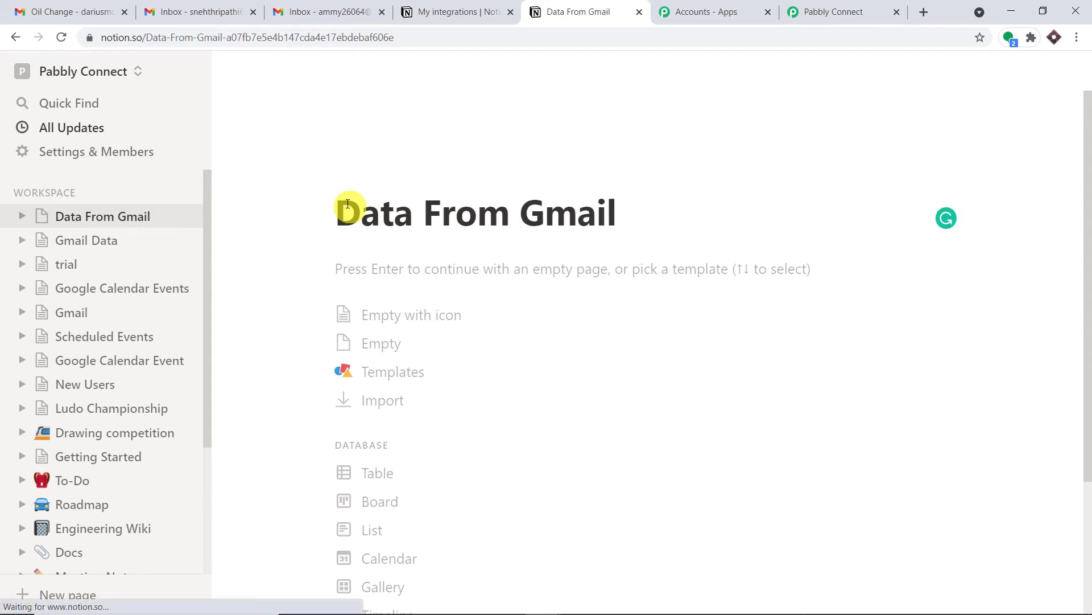
Step: Insert an inline table on the Data From Gmail page and title it "Table 201"
{"action": "left_click", "coordinate": [373, 270]}
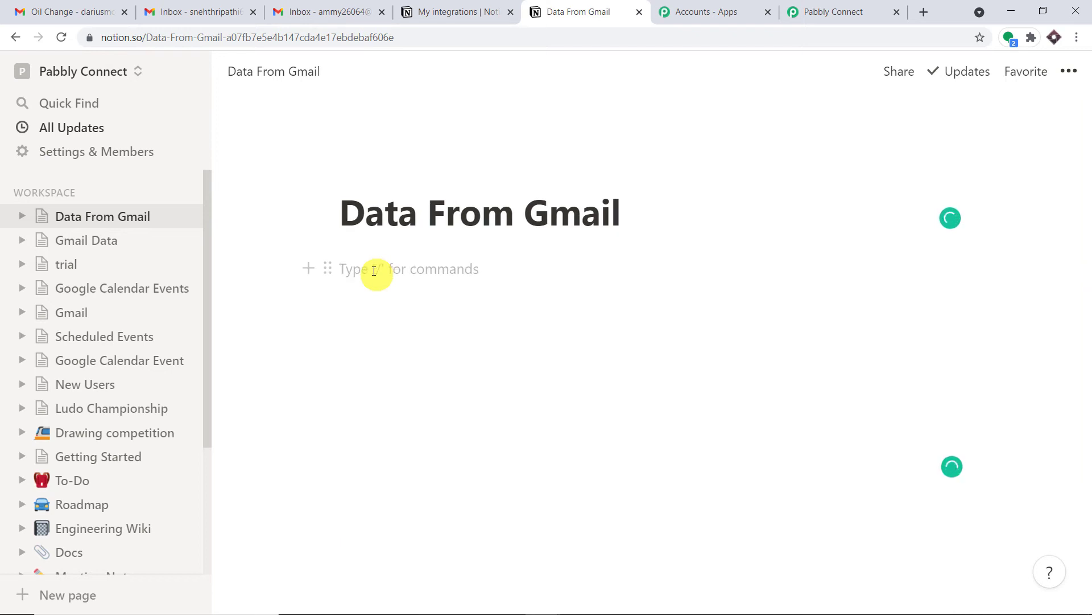
{"action": "type", "text": "/t"}
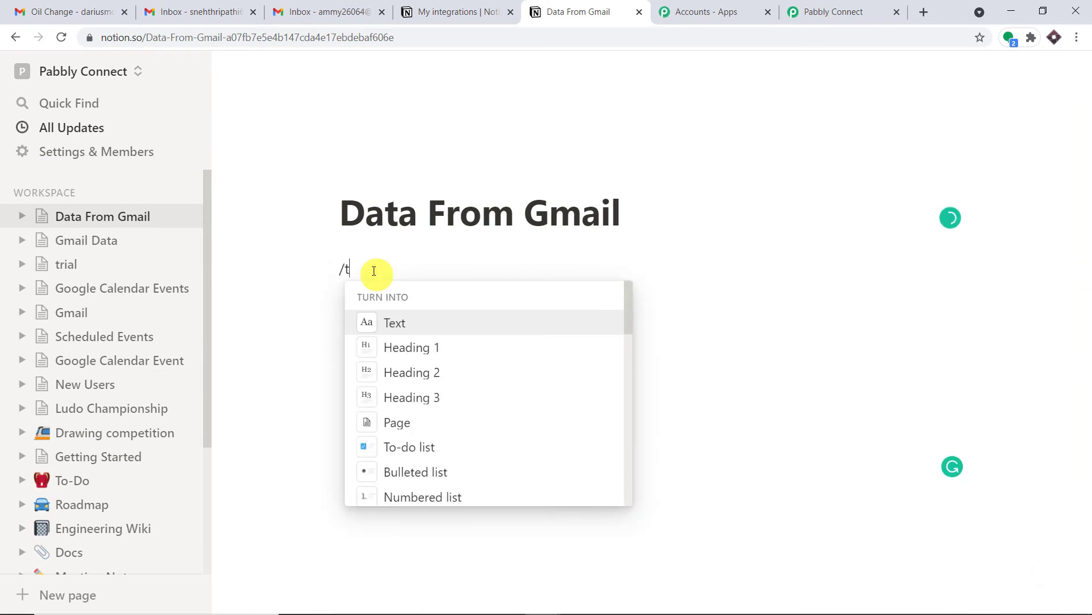
{"action": "type", "text": "able"}
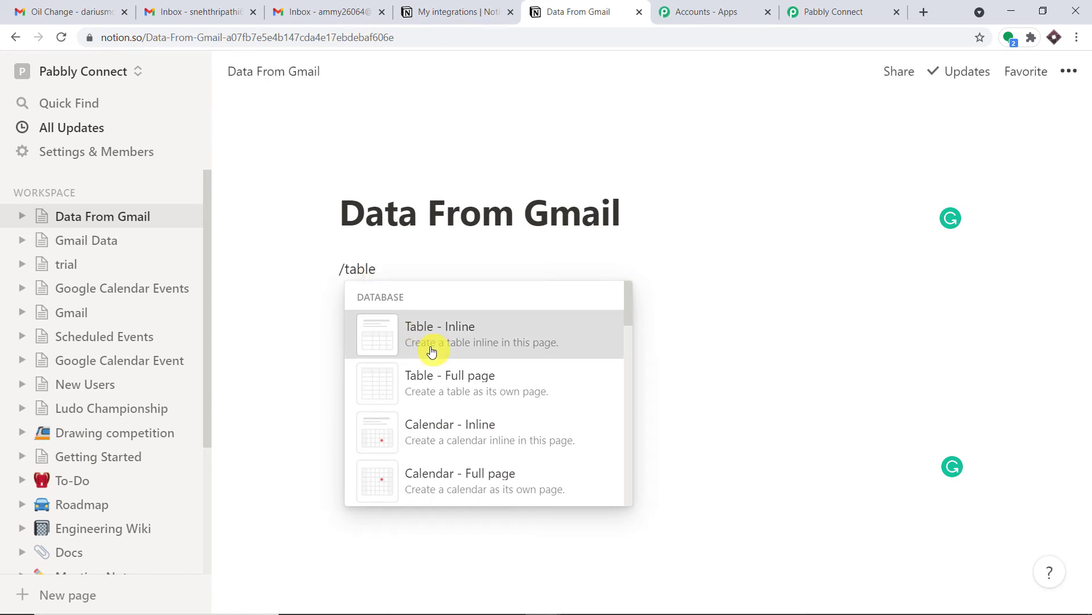
{"action": "left_click", "coordinate": [432, 350]}
{"action": "left_click", "coordinate": [391, 274]}
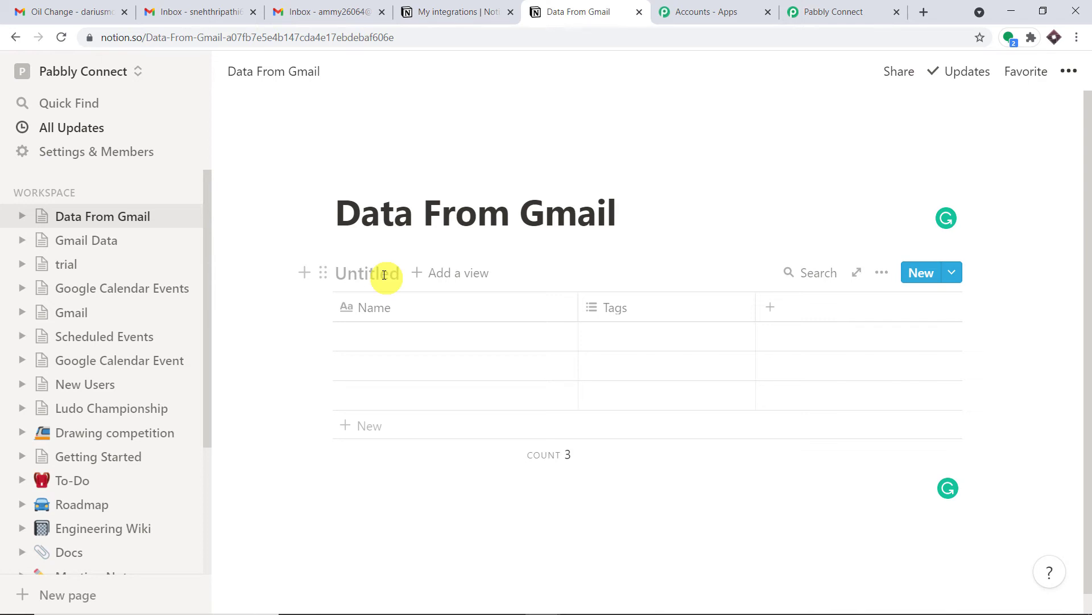
{"action": "type", "text": "T"}
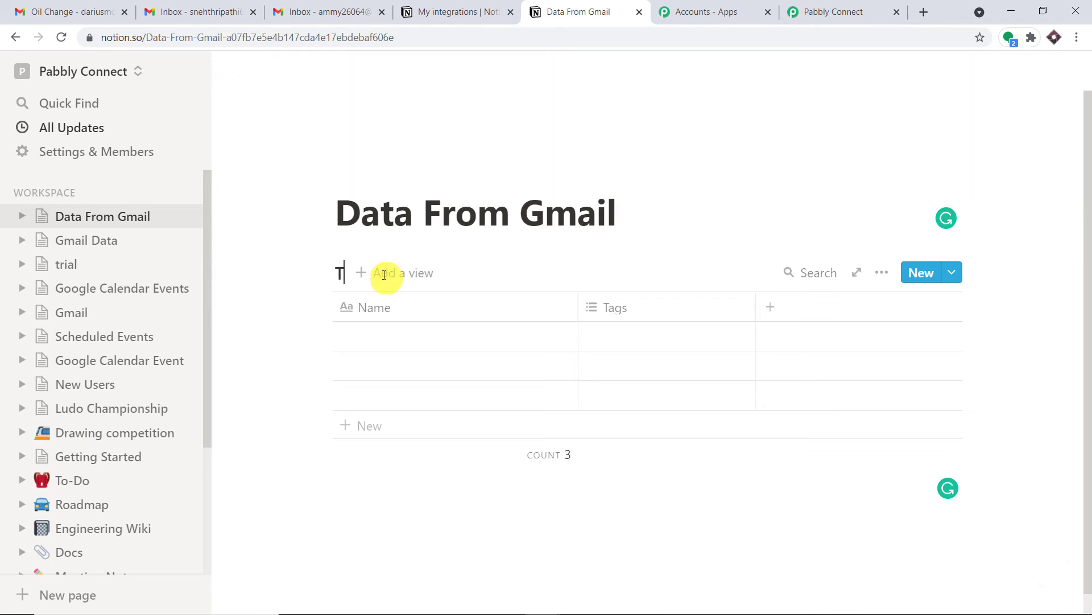
{"action": "type", "text": "able 201"}
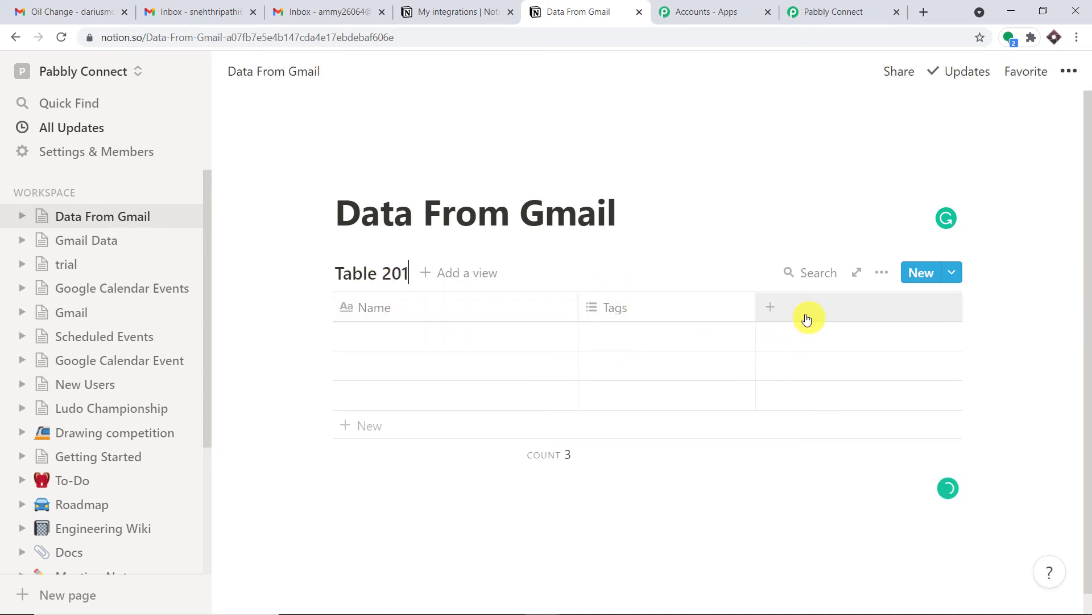
Step: Delete all three empty rows from the Table 201 table
{"action": "left_click", "coordinate": [339, 400]}
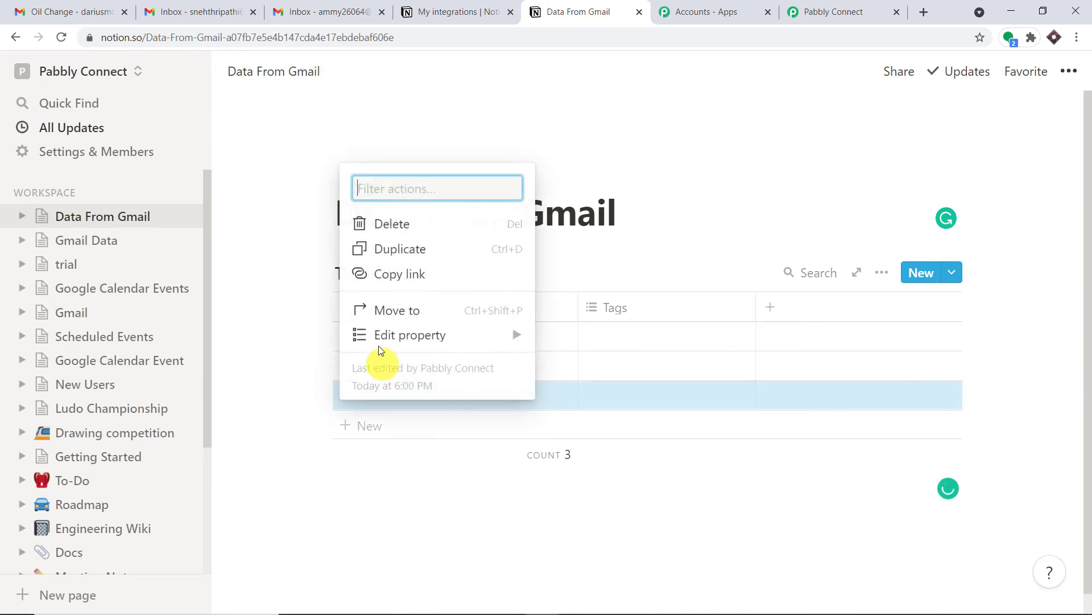
{"action": "left_click", "coordinate": [434, 224]}
{"action": "right_click", "coordinate": [379, 366]}
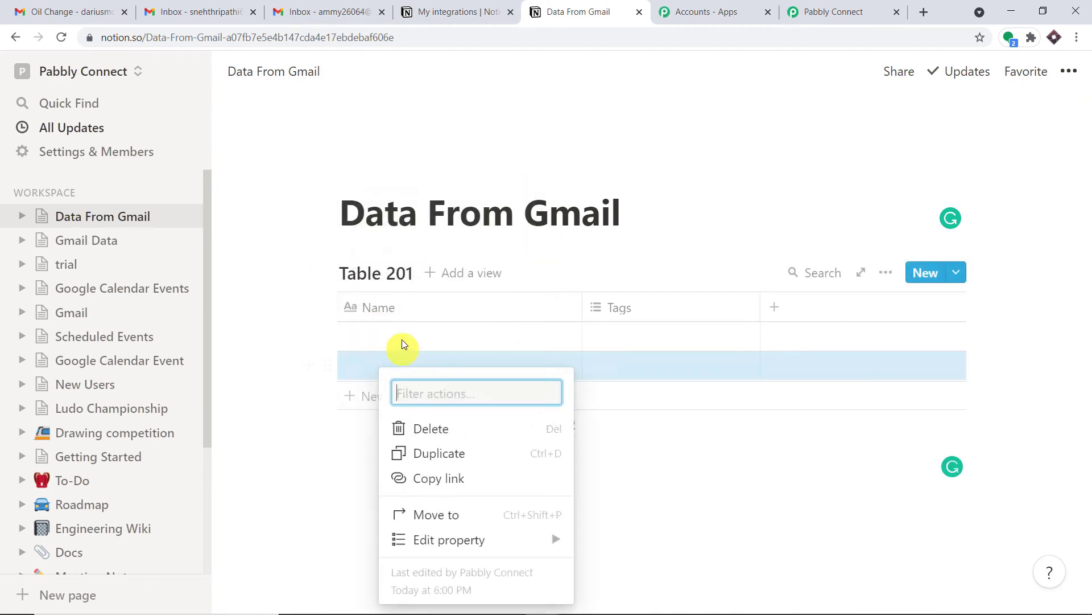
{"action": "left_click", "coordinate": [434, 429]}
{"action": "right_click", "coordinate": [370, 335]}
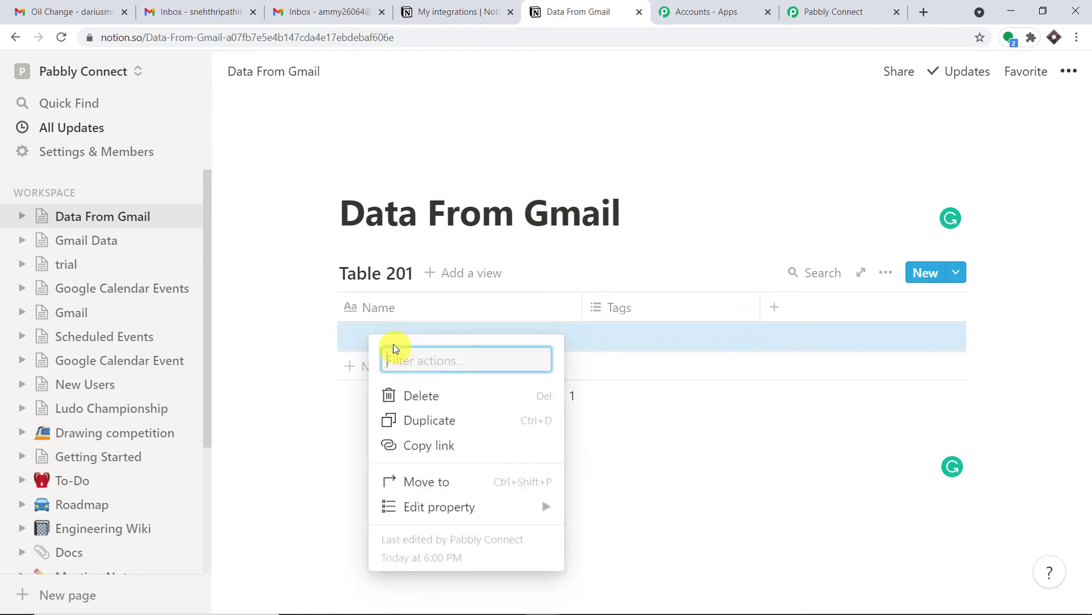
{"action": "left_click", "coordinate": [427, 396]}
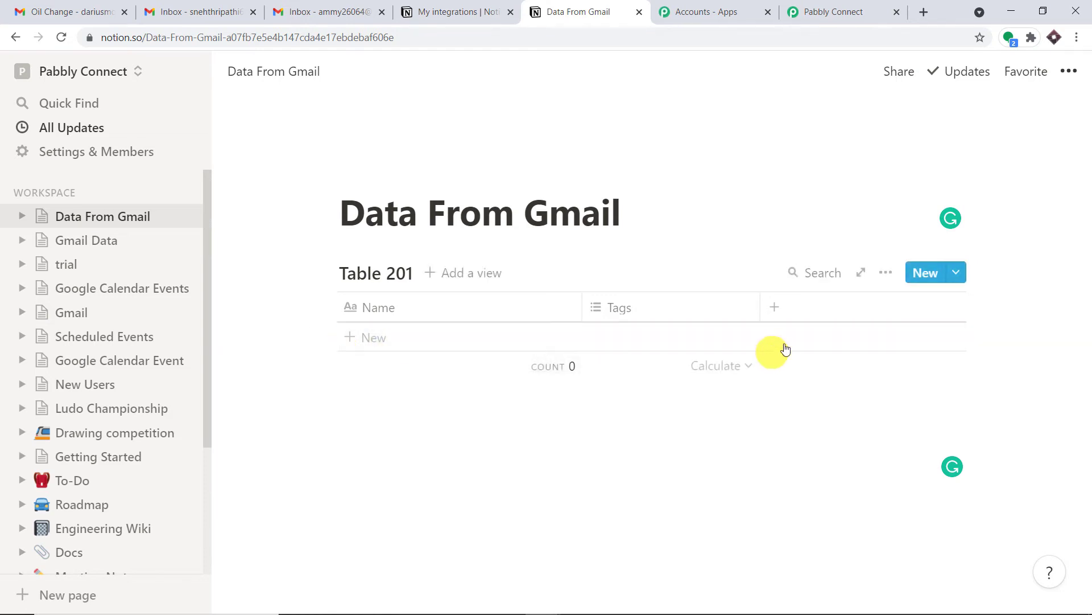
Step: Change the Tags column's property type to Email and rename the column "Email"
{"action": "left_click", "coordinate": [681, 313]}
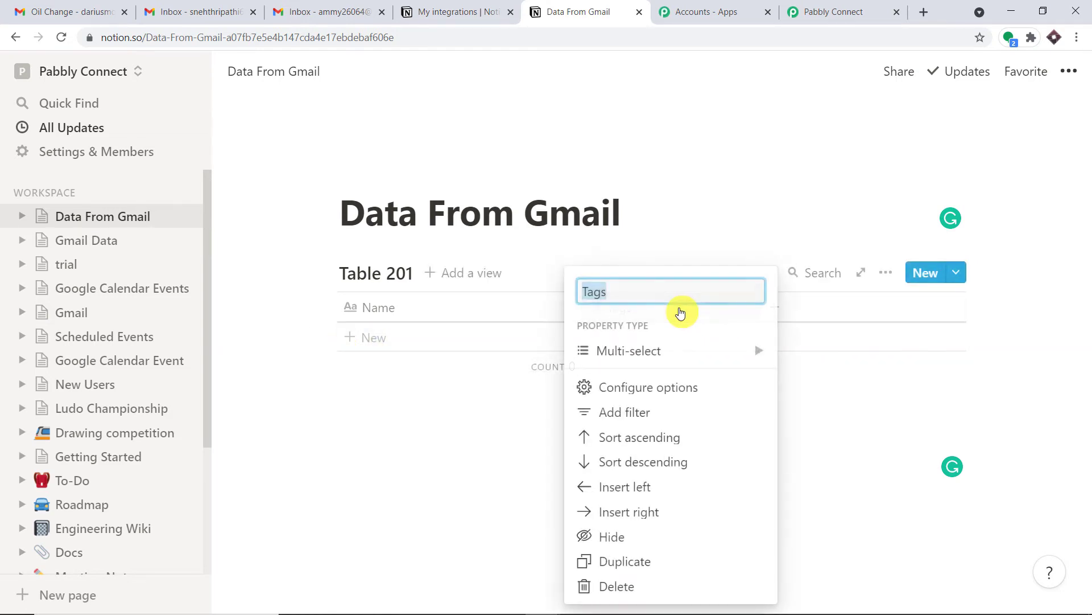
{"action": "mouse_move", "coordinate": [661, 357]}
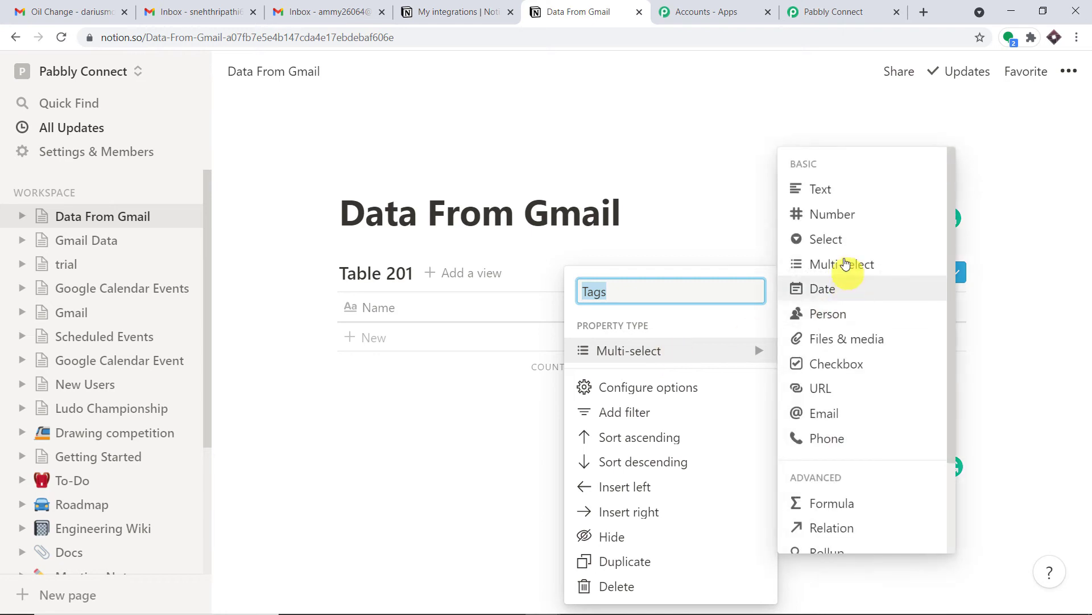
{"action": "left_click", "coordinate": [851, 415]}
{"action": "left_click", "coordinate": [682, 315]}
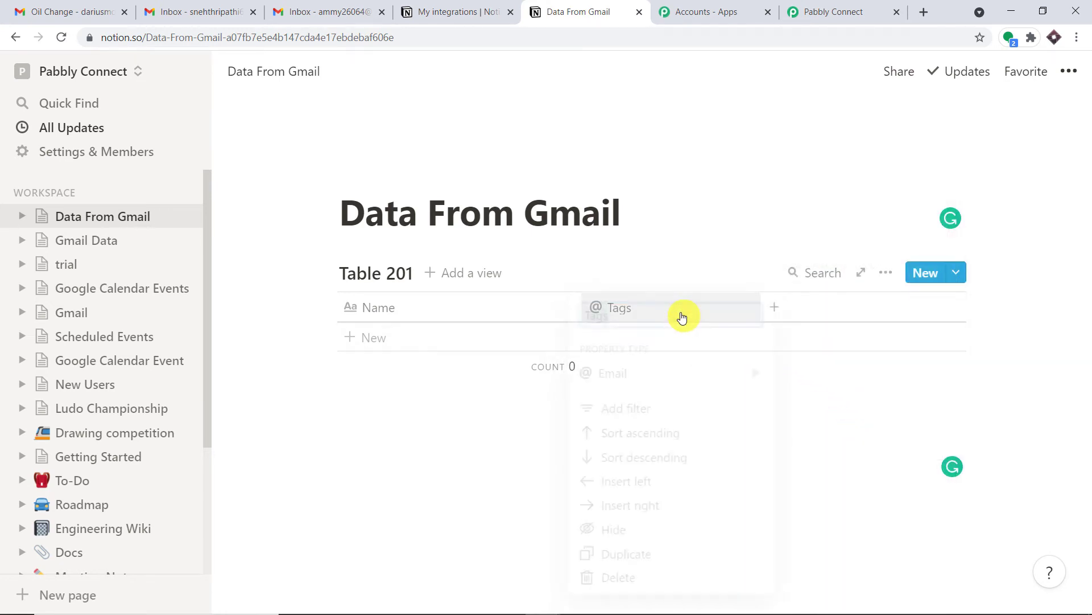
{"action": "key", "text": "BackSpace"}
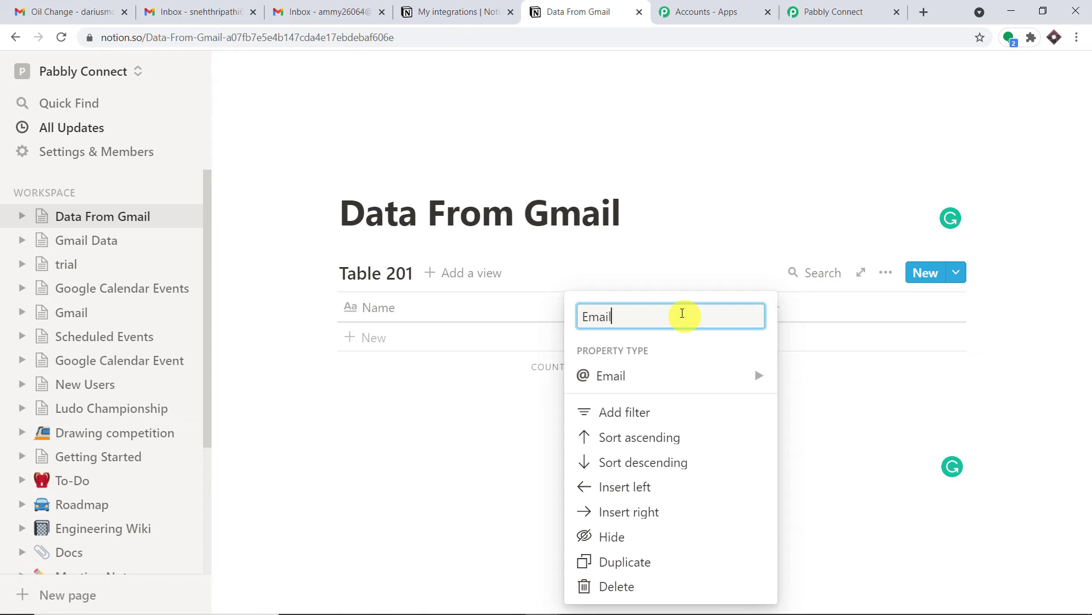
{"action": "left_click", "coordinate": [722, 197]}
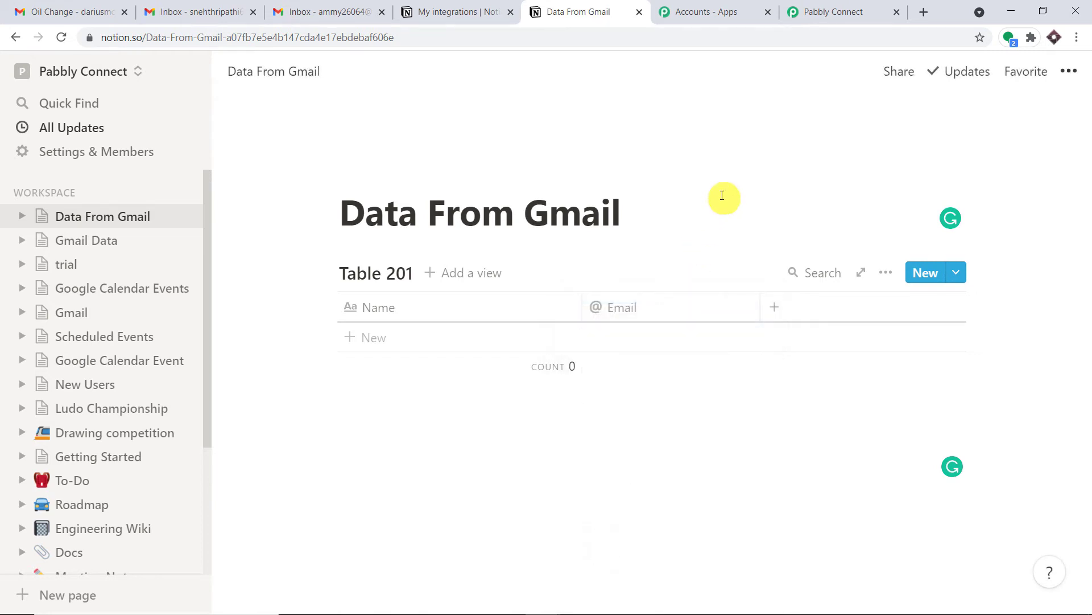
Step: Add two Text columns named "Subject" and "Body" after the Email column of the table
{"action": "left_click", "coordinate": [870, 314]}
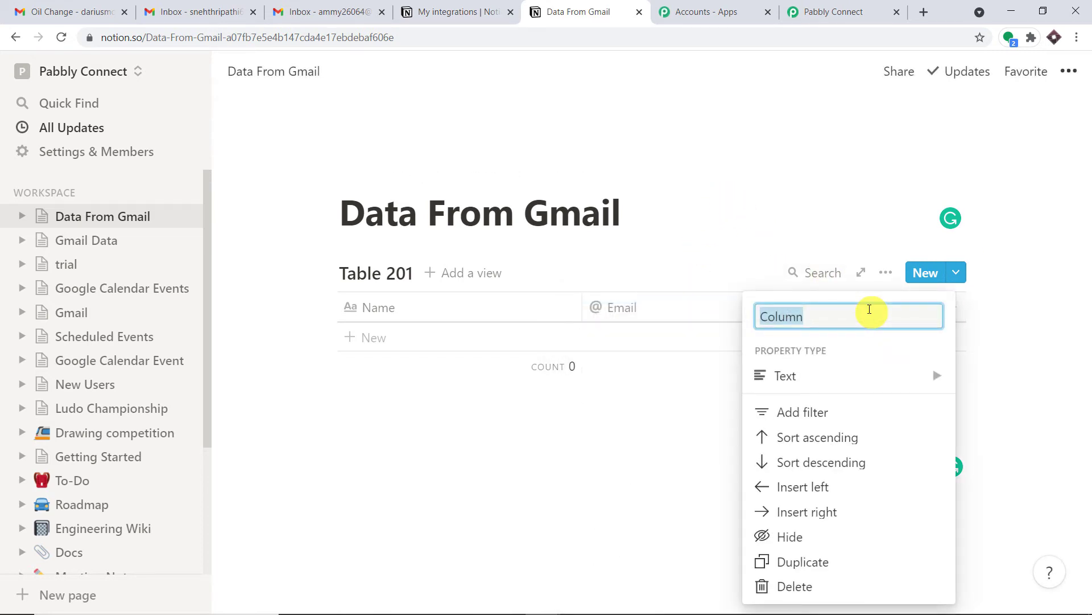
{"action": "key", "text": "BackSpace"}
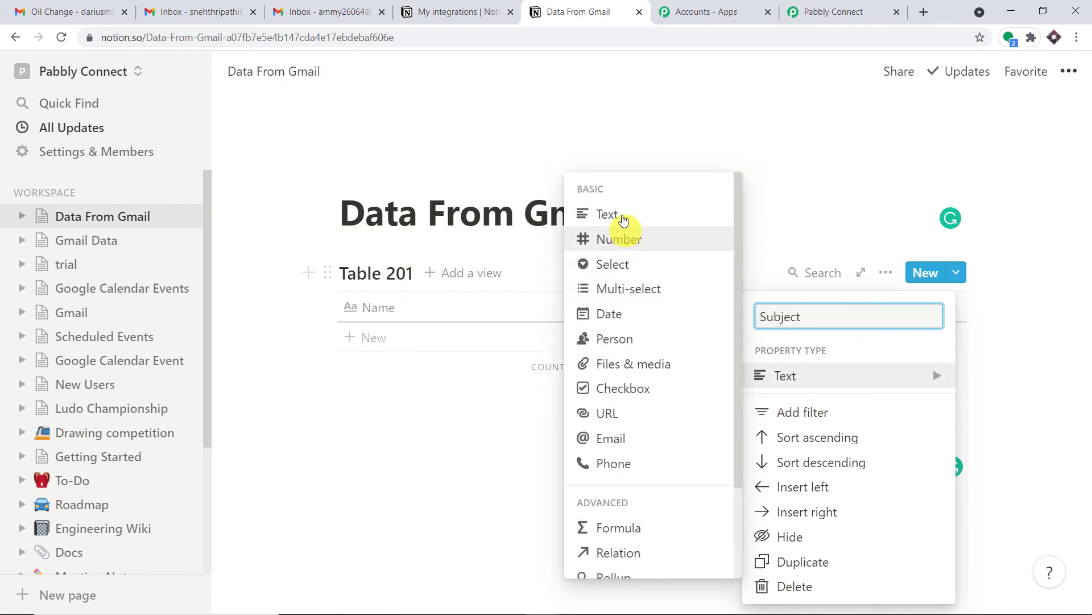
{"action": "left_click", "coordinate": [732, 261]}
{"action": "left_click", "coordinate": [952, 307]}
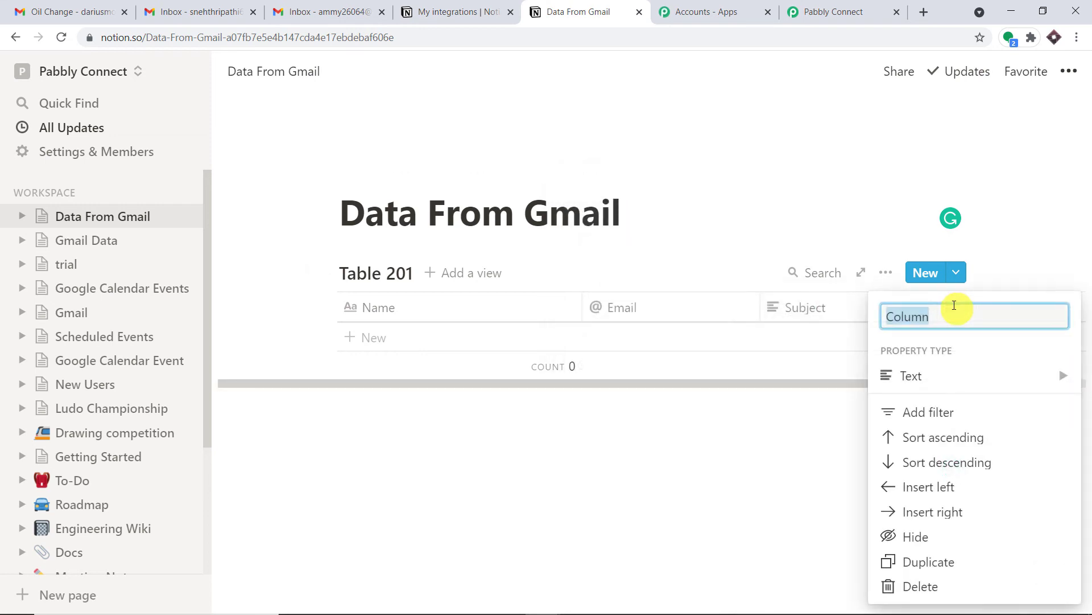
{"action": "key", "text": "BackSpace"}
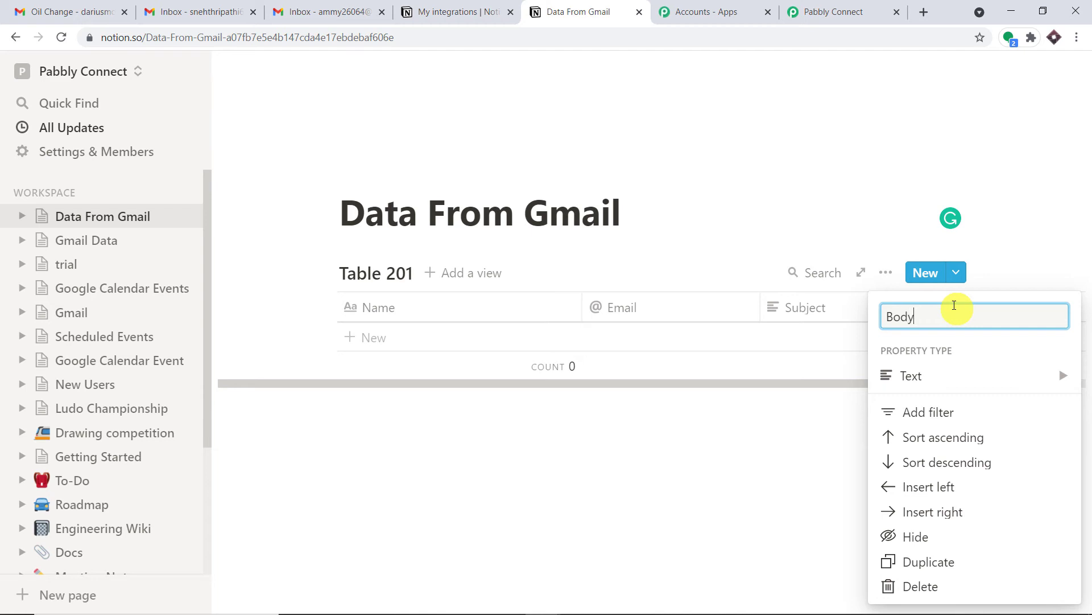
{"action": "mouse_move", "coordinate": [953, 379]}
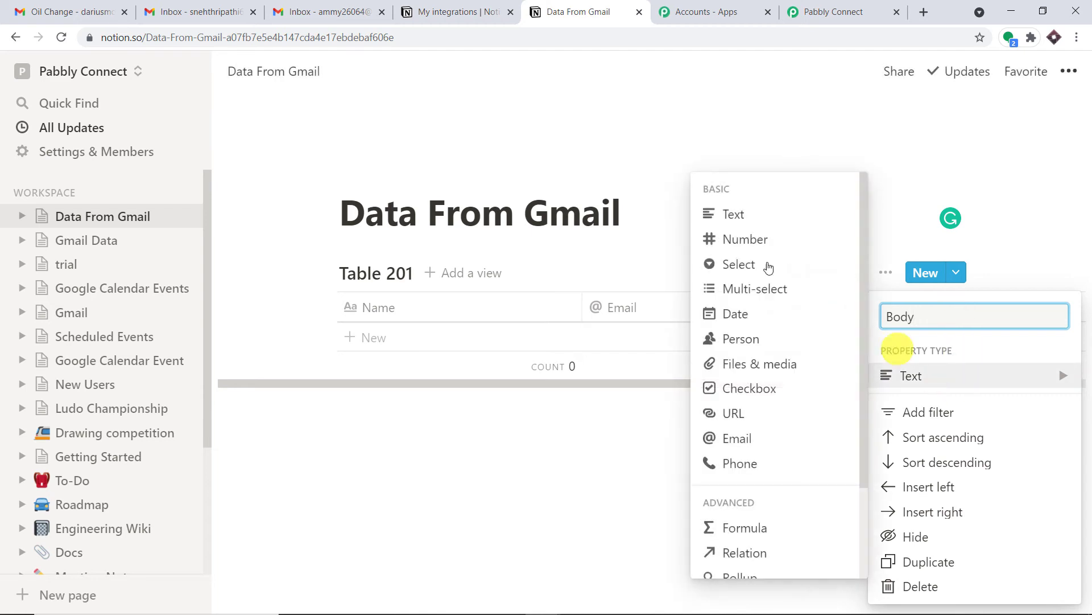
{"action": "left_click", "coordinate": [729, 212]}
{"action": "left_click", "coordinate": [662, 502]}
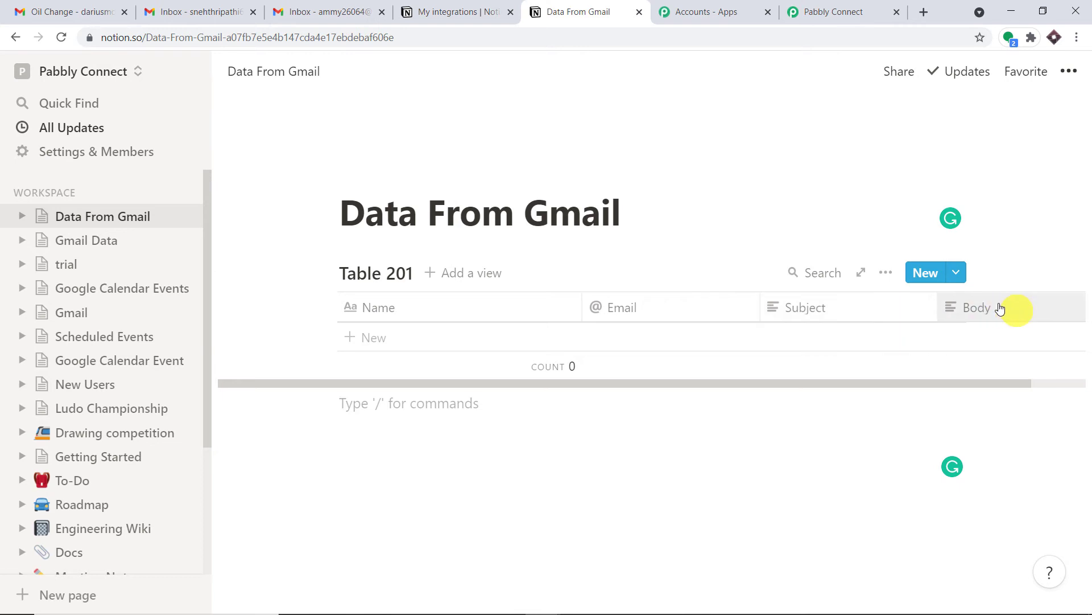
Step: Open the workspace's integration settings and go to the page for developing your own integrations
{"action": "left_click", "coordinate": [105, 163]}
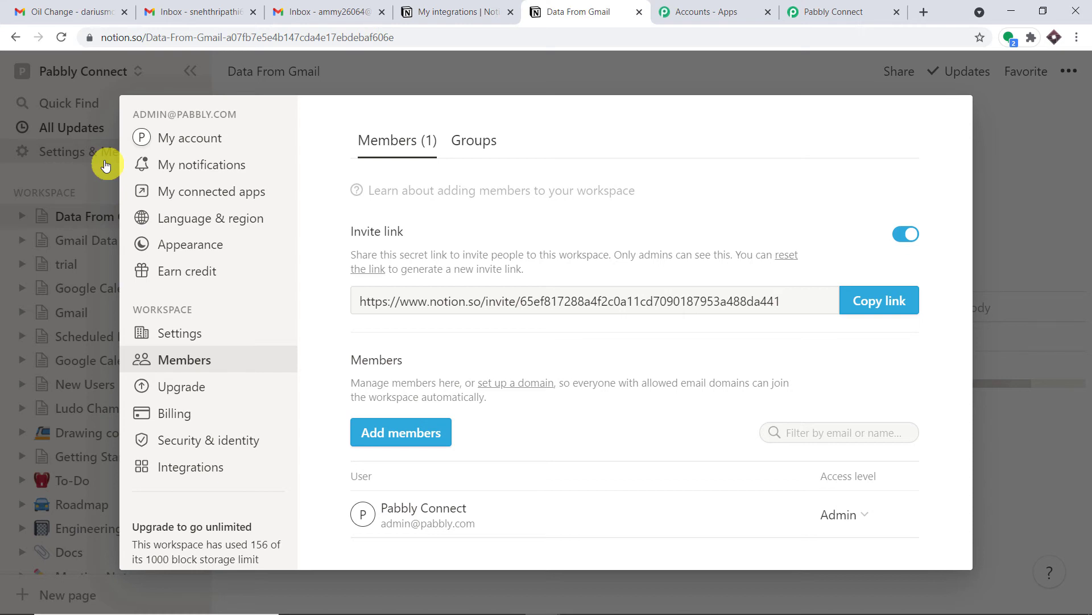
{"action": "left_click", "coordinate": [198, 470]}
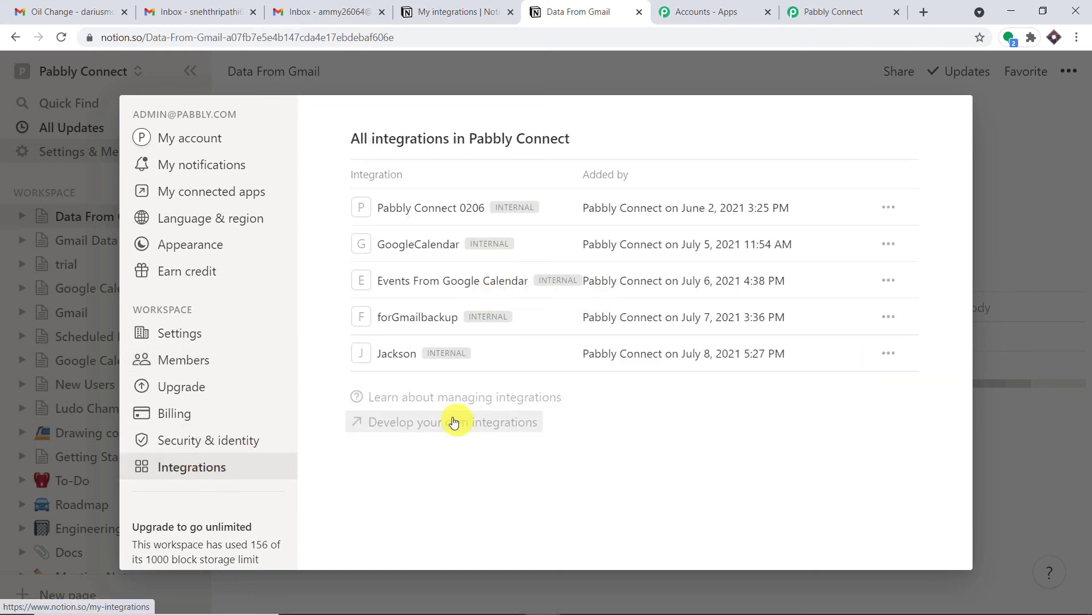
{"action": "left_click", "coordinate": [452, 426]}
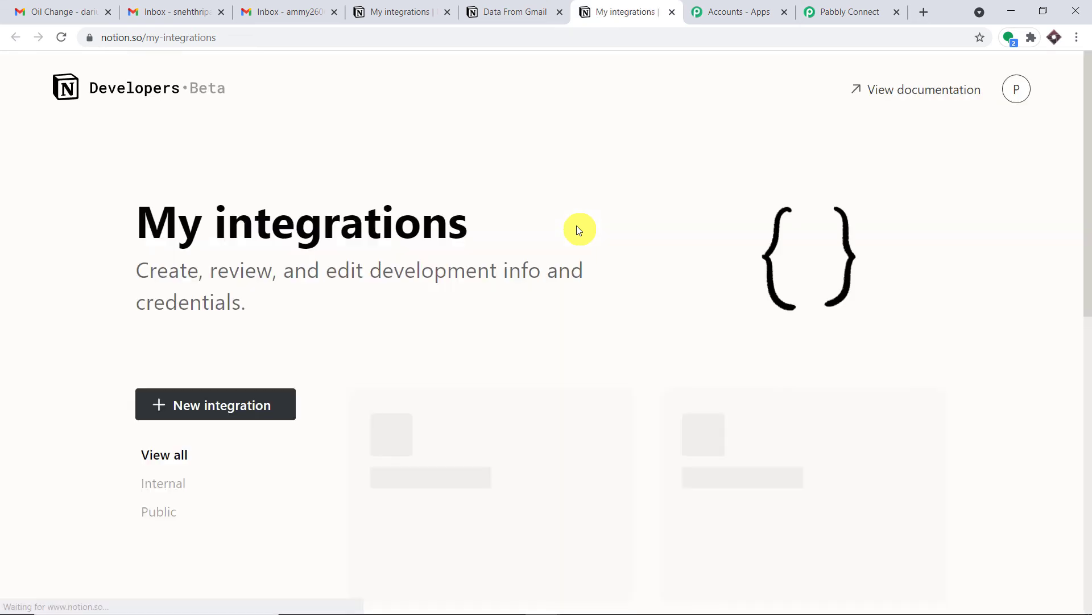
Step: Create a new integration named "Connect and Automate" associated with the Pabbly Connect workspace and submit it
{"action": "scroll", "coordinate": [569, 263], "scroll_direction": "down", "scroll_amount": 5}
{"action": "scroll", "coordinate": [568, 264], "scroll_direction": "down", "scroll_amount": 6}
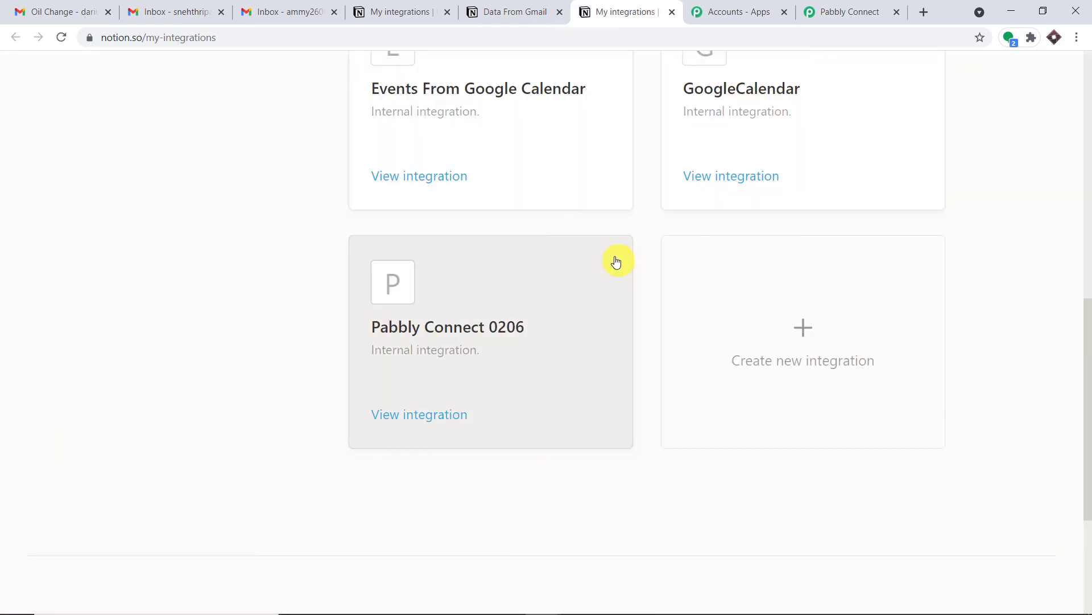
{"action": "scroll", "coordinate": [751, 296], "scroll_direction": "up", "scroll_amount": 5}
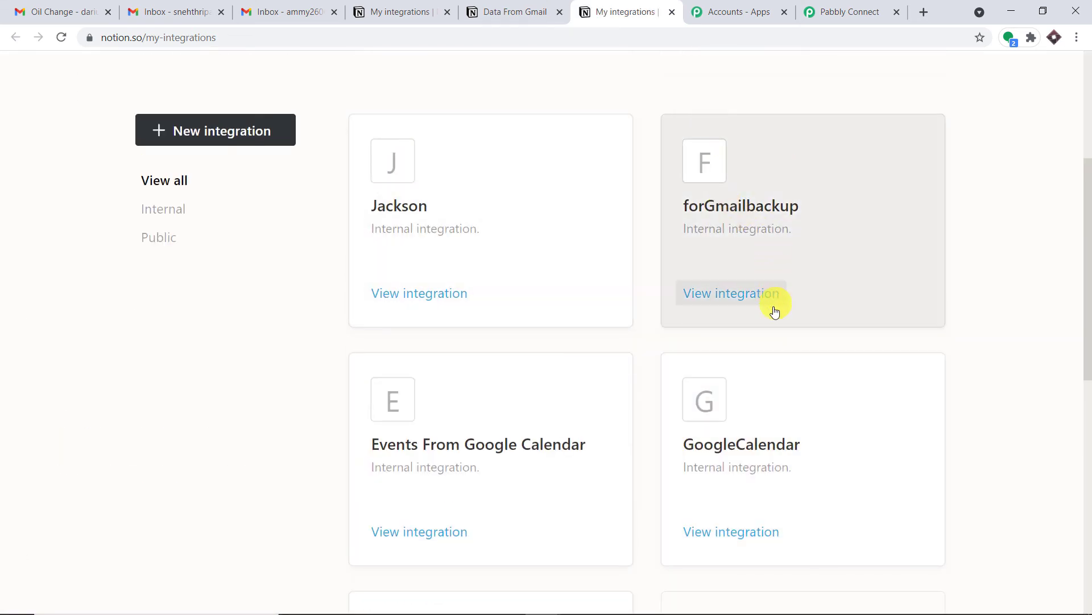
{"action": "scroll", "coordinate": [797, 296], "scroll_direction": "down", "scroll_amount": 3}
{"action": "scroll", "coordinate": [811, 285], "scroll_direction": "down", "scroll_amount": 5}
{"action": "left_click", "coordinate": [819, 264]}
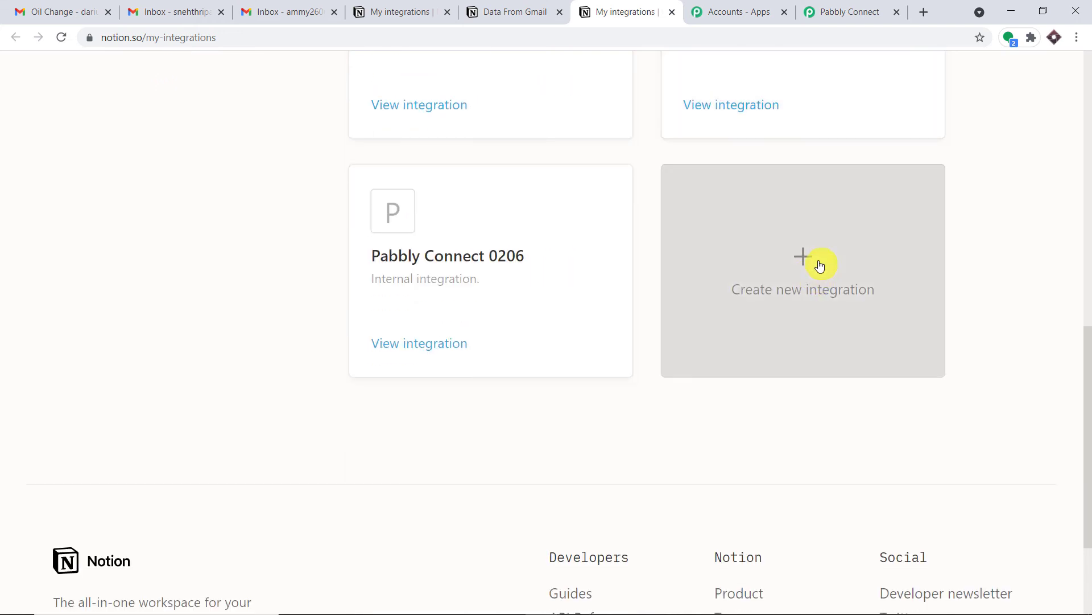
{"action": "scroll", "coordinate": [804, 273], "scroll_direction": "down", "scroll_amount": 5}
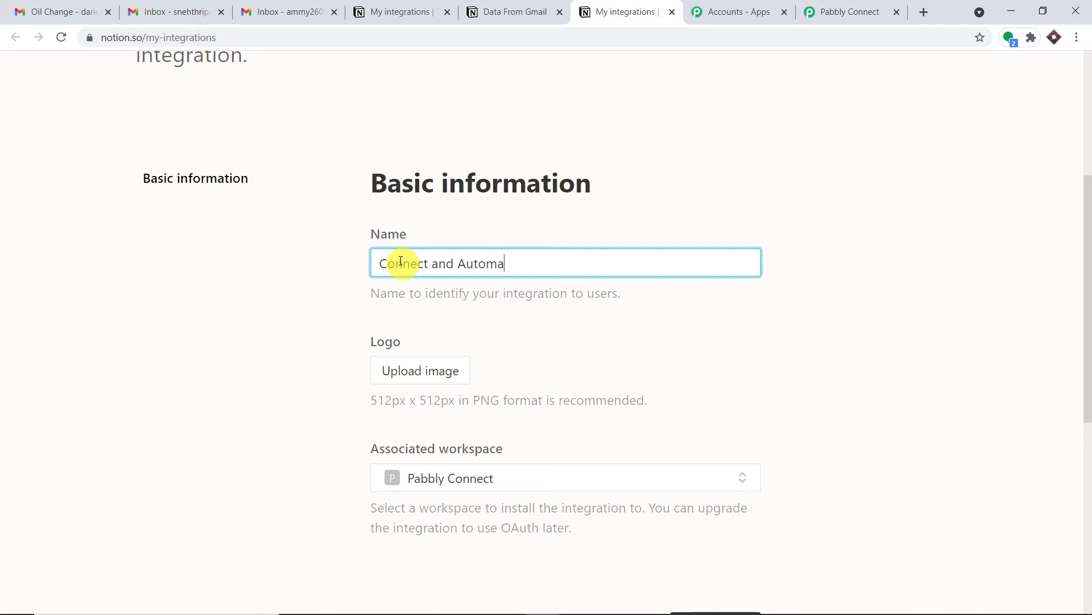
{"action": "scroll", "coordinate": [401, 262], "scroll_direction": "down", "scroll_amount": 4}
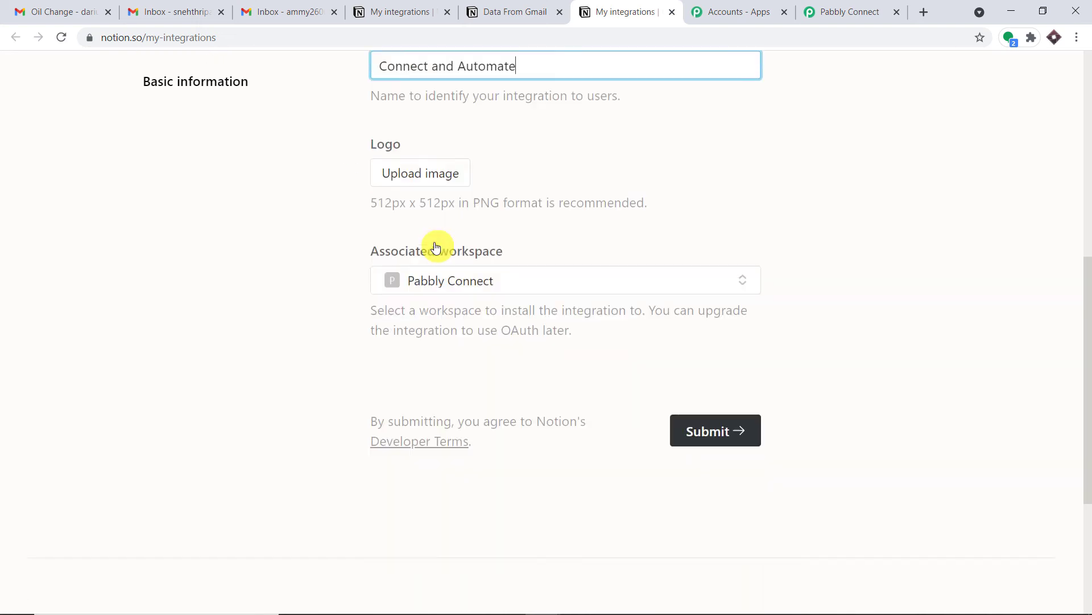
{"action": "left_click", "coordinate": [526, 275]}
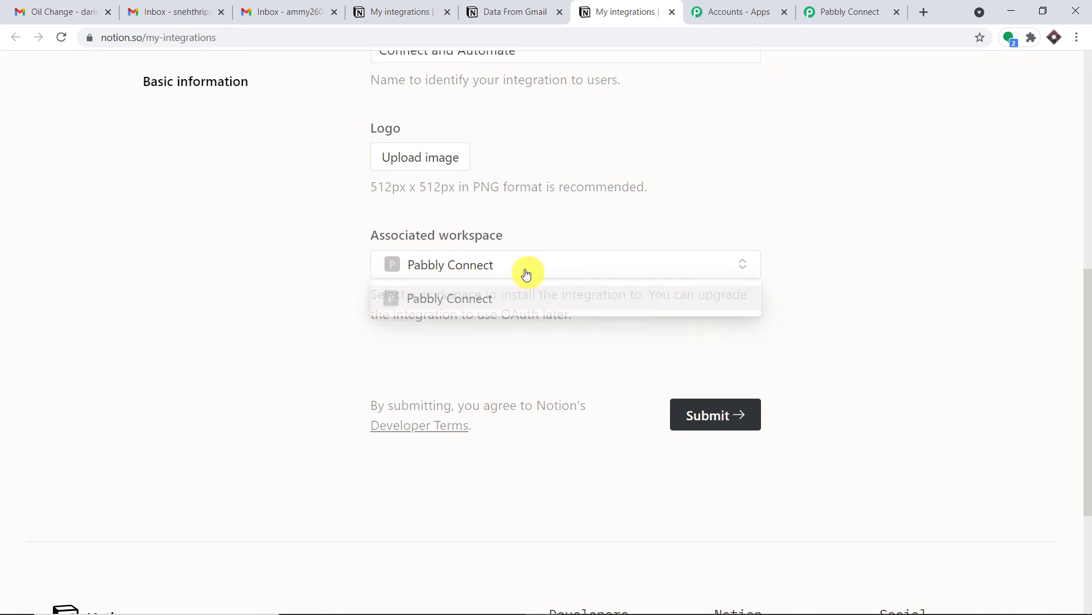
{"action": "left_click", "coordinate": [708, 220]}
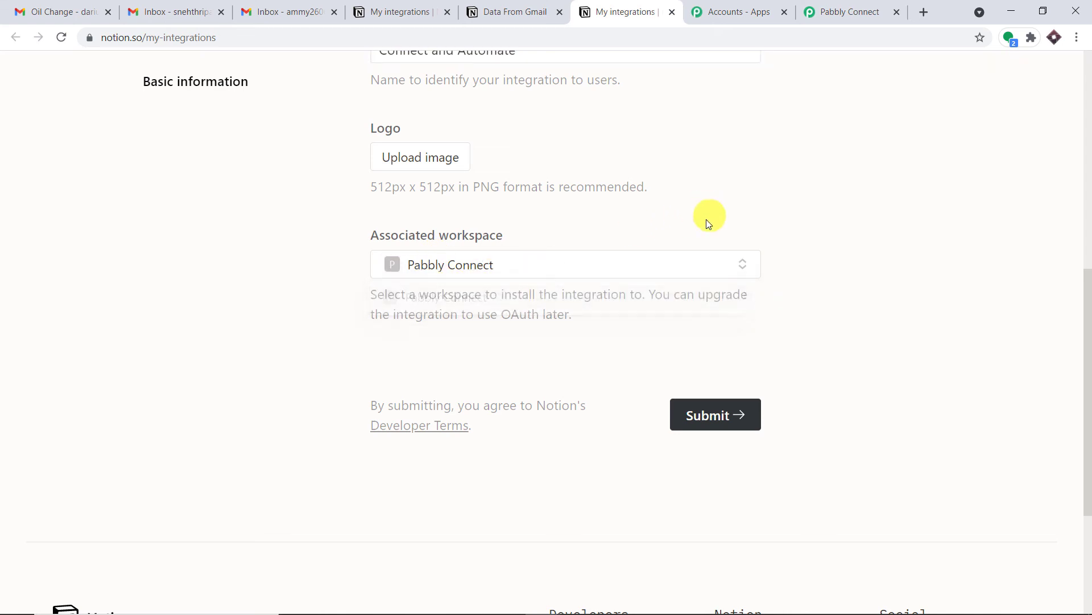
{"action": "left_click", "coordinate": [724, 416]}
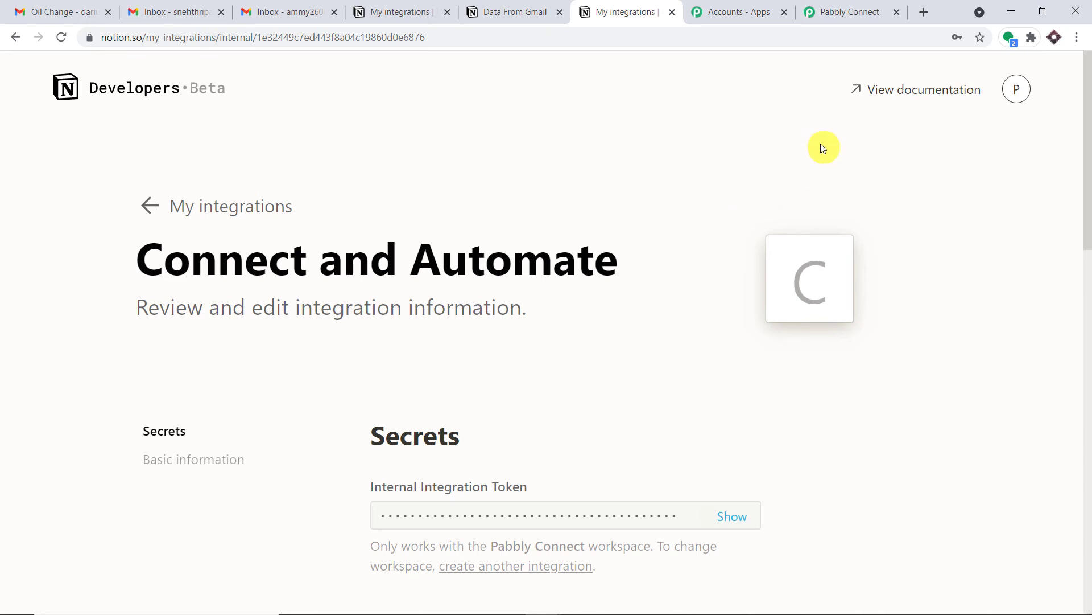
Step: Locate the new integration's internal token, and return to the Data From Gmail page with the settings dialog closed
{"action": "scroll", "coordinate": [820, 143], "scroll_direction": "down", "scroll_amount": 4}
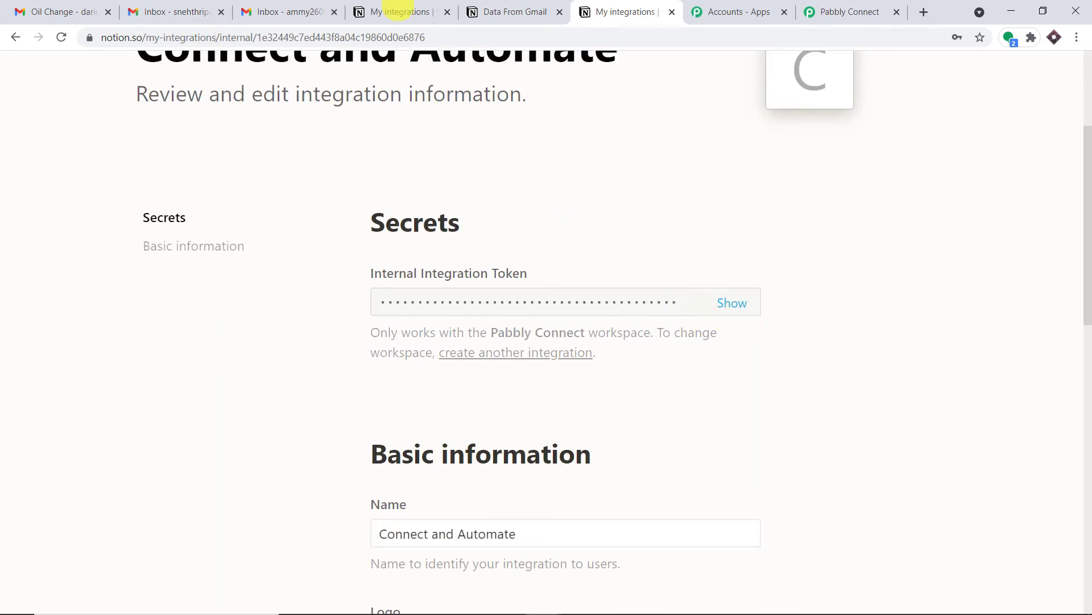
{"action": "left_click", "coordinate": [849, 12]}
{"action": "left_click", "coordinate": [644, 5]}
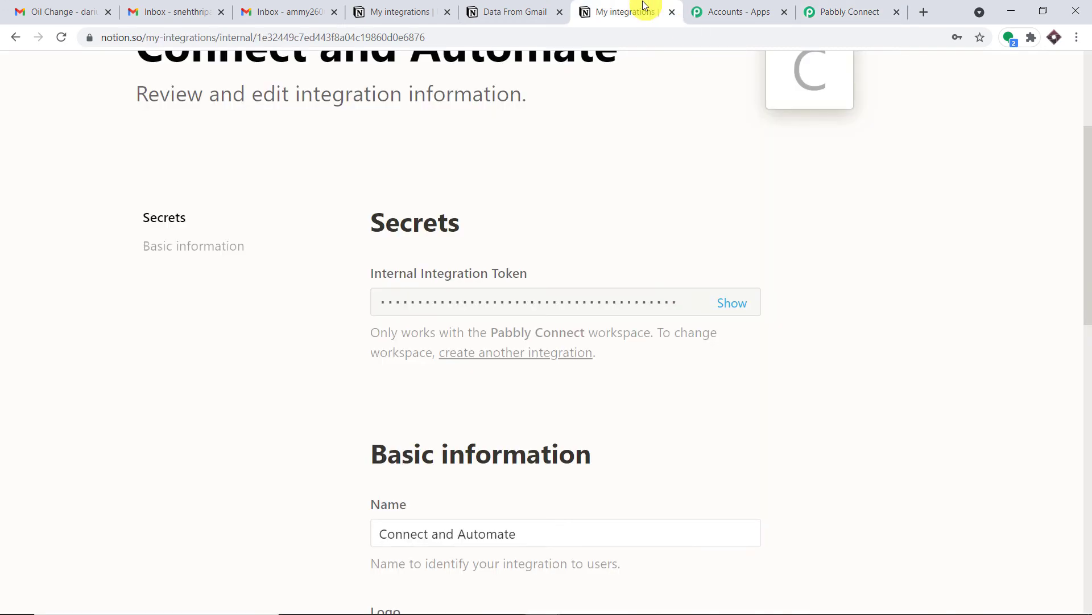
{"action": "left_click", "coordinate": [512, 12]}
{"action": "left_click", "coordinate": [1044, 140]}
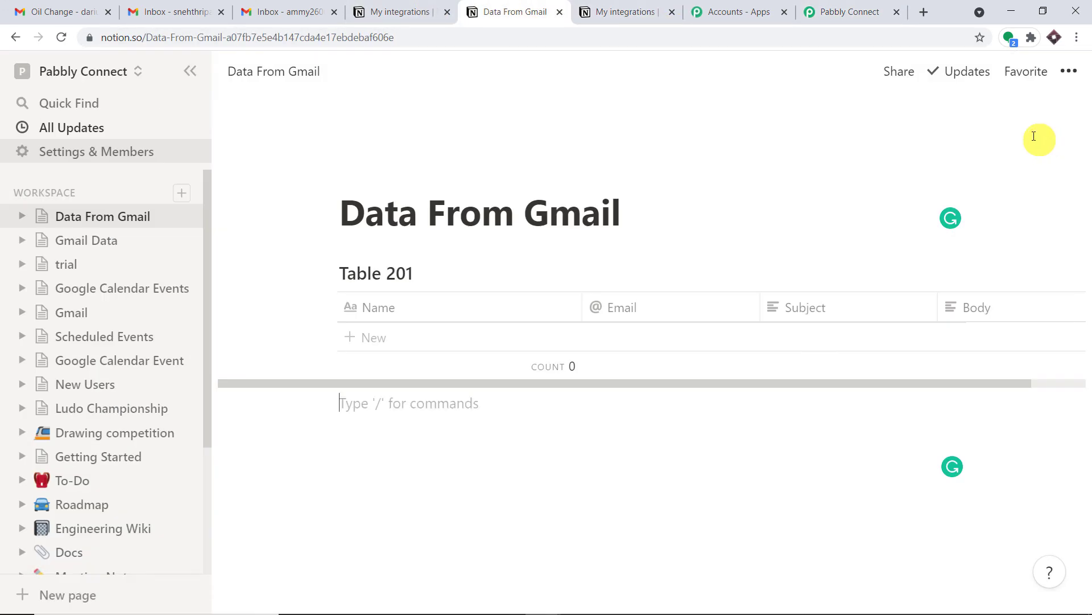
Step: Open Table 201 as a full page and turn on sharing it to the web
{"action": "left_click", "coordinate": [889, 273]}
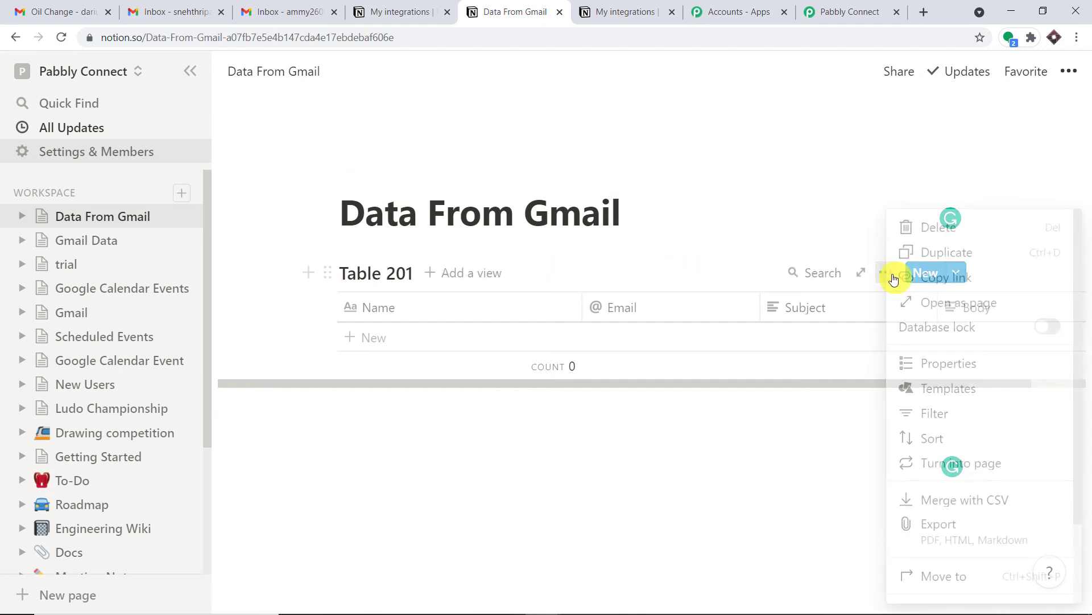
{"action": "left_click", "coordinate": [960, 311]}
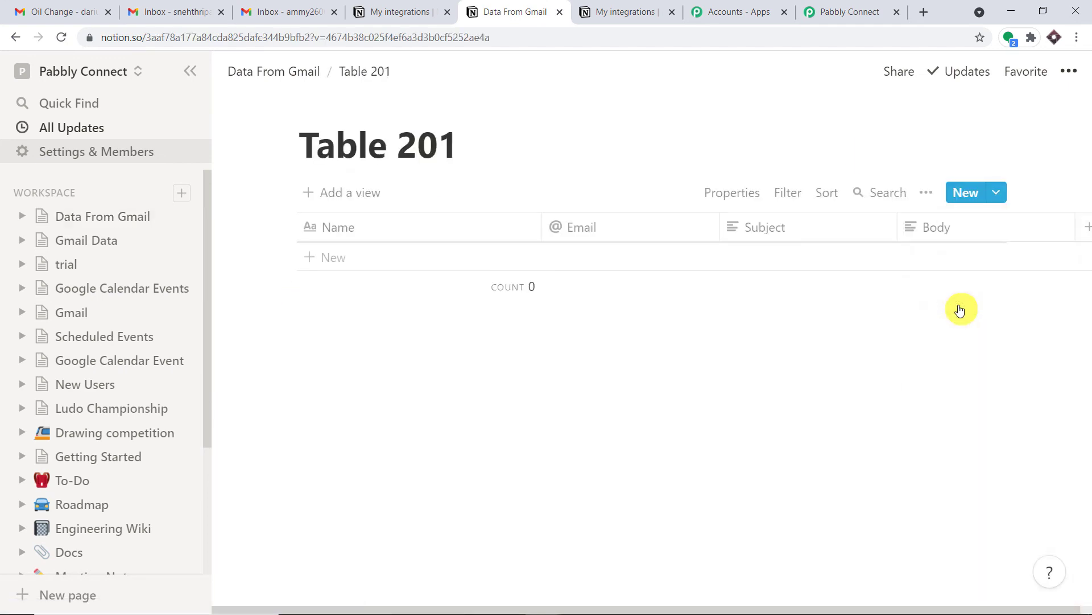
{"action": "left_click", "coordinate": [893, 68]}
{"action": "left_click", "coordinate": [1050, 114]}
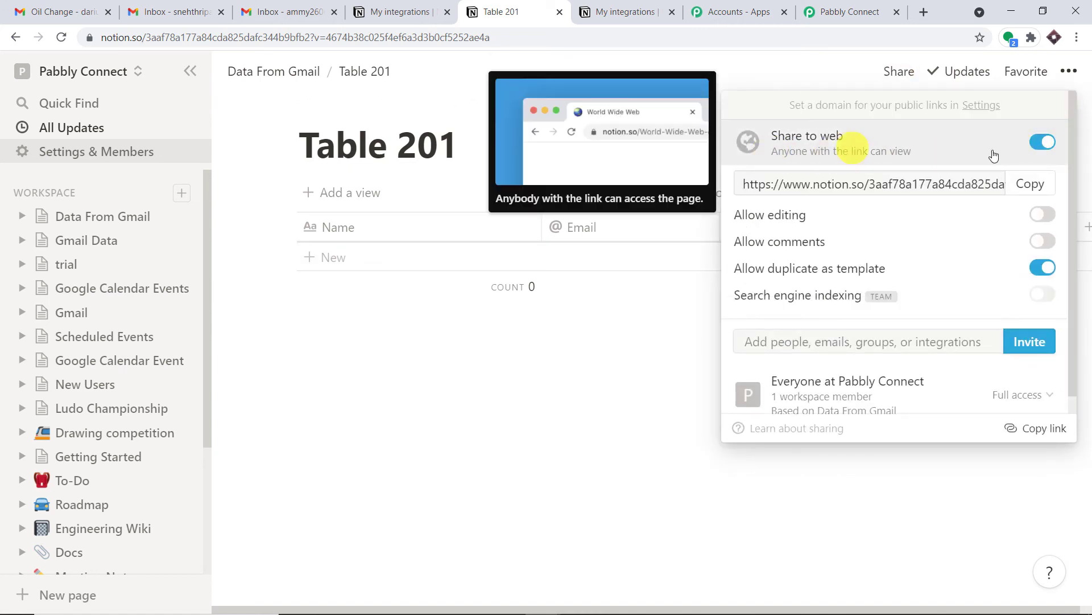
Step: Invite the "Connect and Automate" integration to Table 201 and close the sharing settings
{"action": "left_click", "coordinate": [1024, 344]}
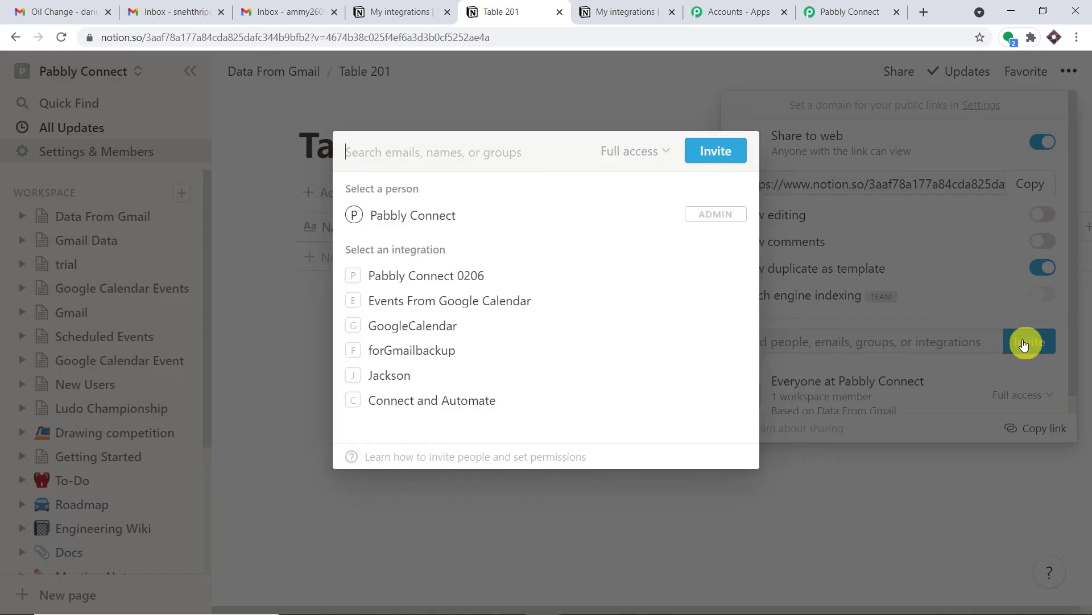
{"action": "left_click", "coordinate": [408, 404]}
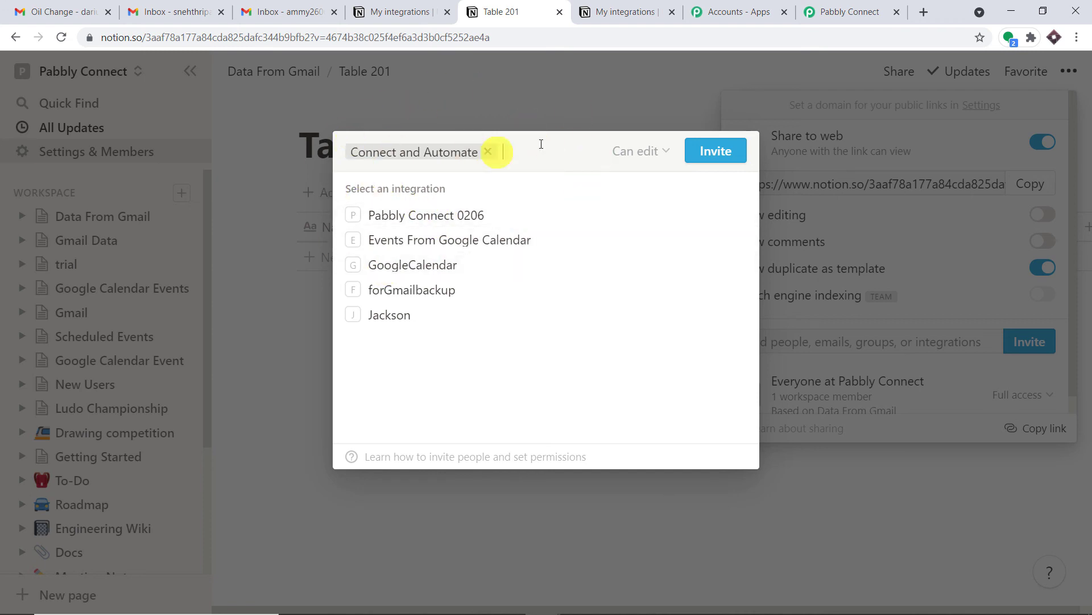
{"action": "left_click", "coordinate": [712, 151]}
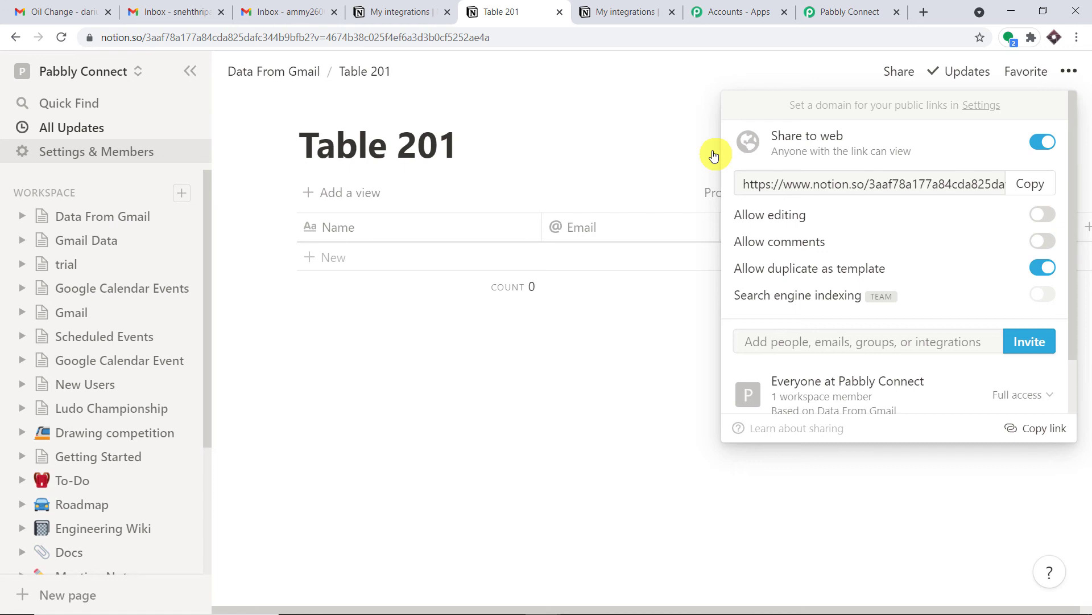
{"action": "left_click", "coordinate": [831, 497]}
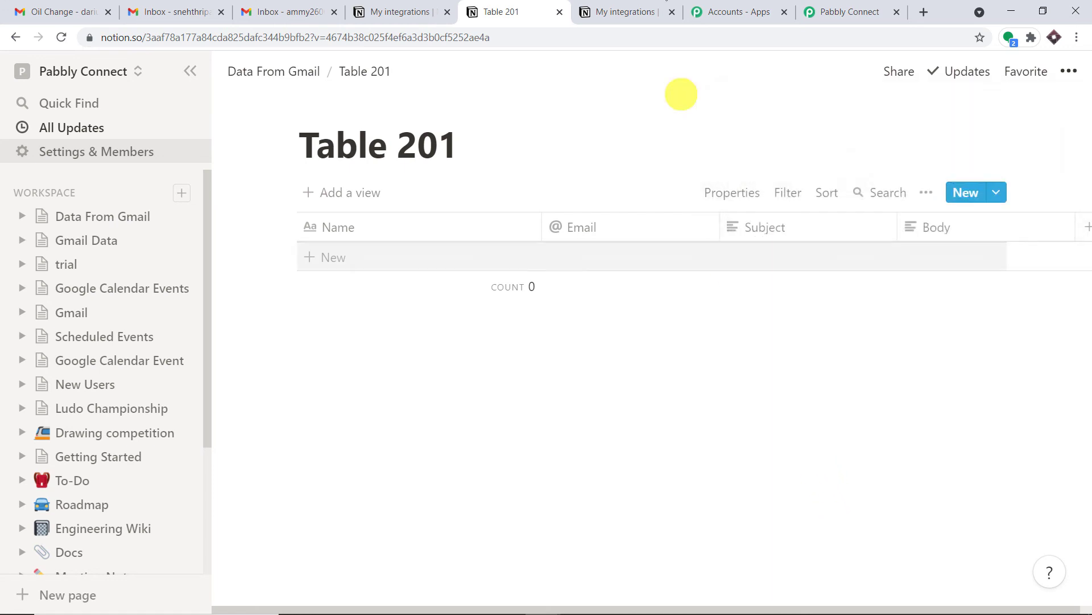
Step: Reveal the internal integration token of the "Connect and Automate" integration and copy it
{"action": "left_click", "coordinate": [641, 11]}
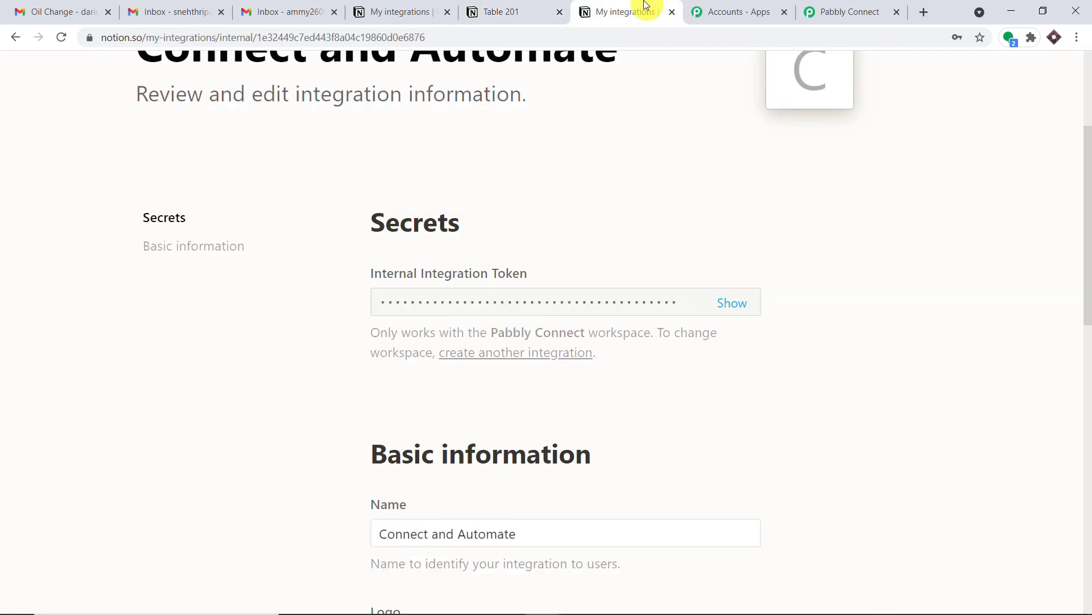
{"action": "left_click", "coordinate": [732, 307]}
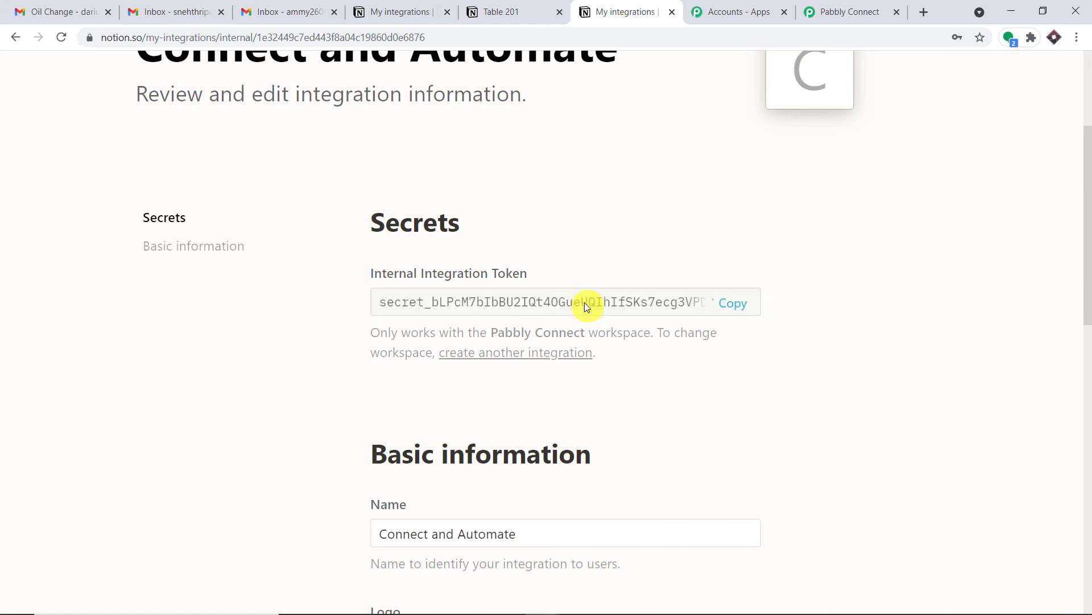
{"action": "left_click", "coordinate": [585, 302]}
{"action": "right_click", "coordinate": [585, 302]}
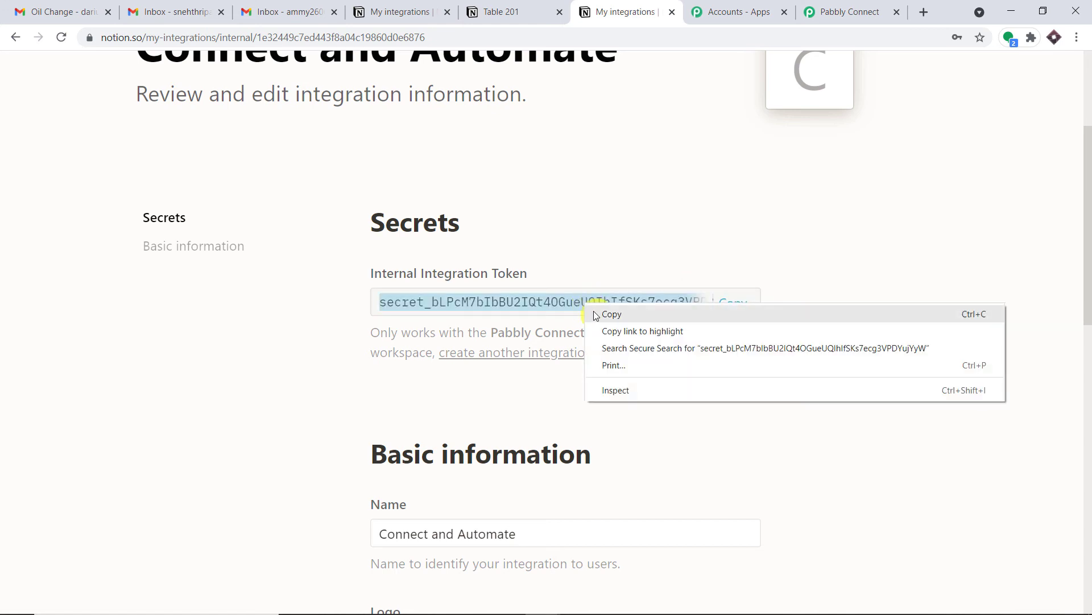
{"action": "left_click", "coordinate": [597, 313]}
Step: Switch to Pabbly Connect, paste the integration token into the new Notion connection's Token field, and save the connection
{"action": "left_click", "coordinate": [837, 6]}
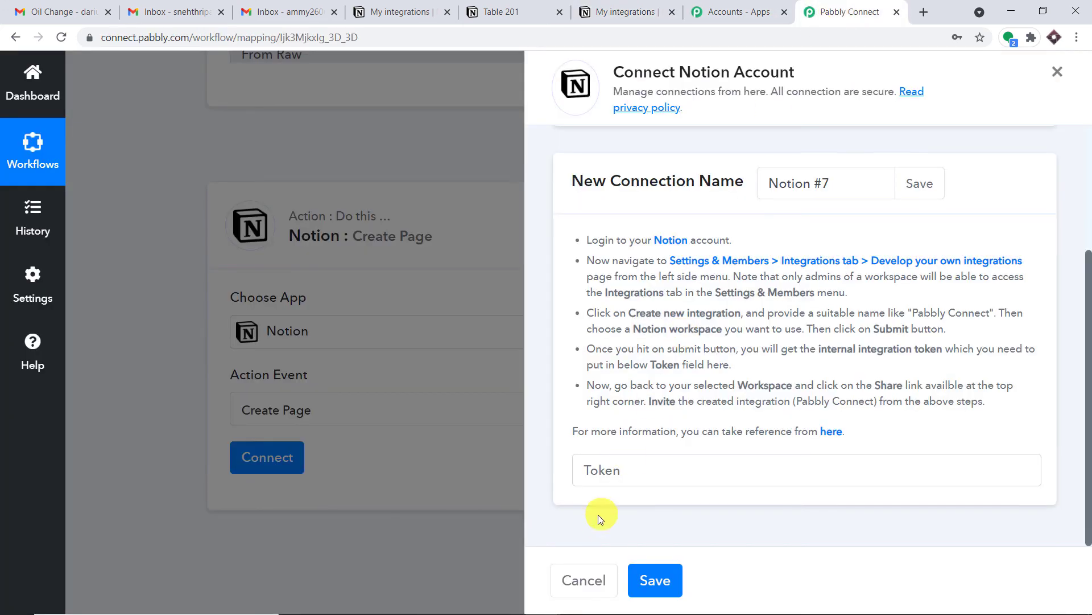
{"action": "left_click", "coordinate": [601, 481]}
{"action": "right_click", "coordinate": [624, 470]}
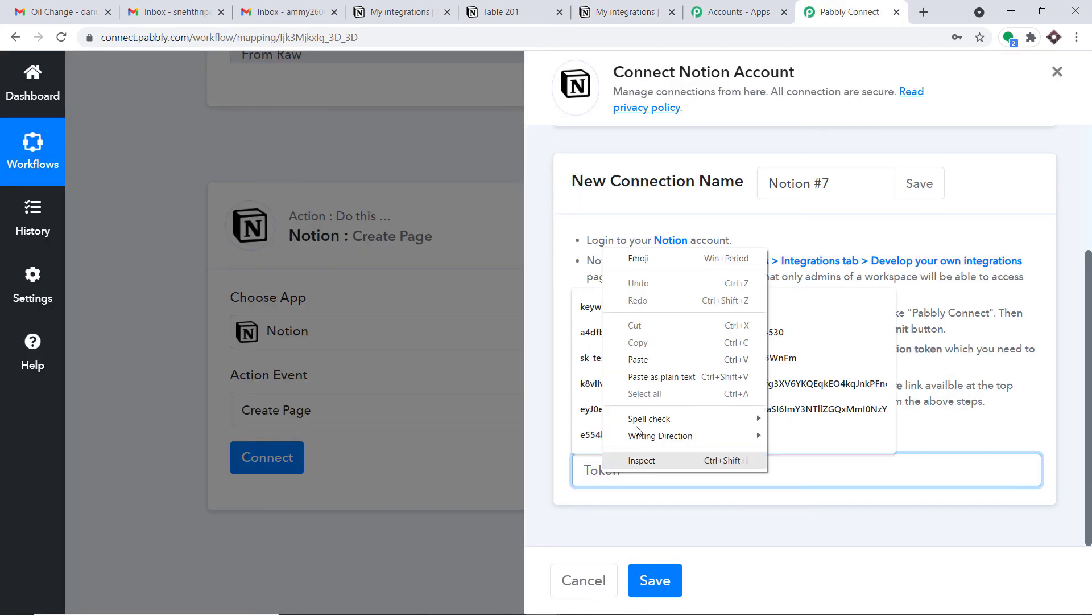
{"action": "left_click", "coordinate": [654, 358]}
{"action": "left_click", "coordinate": [774, 218]}
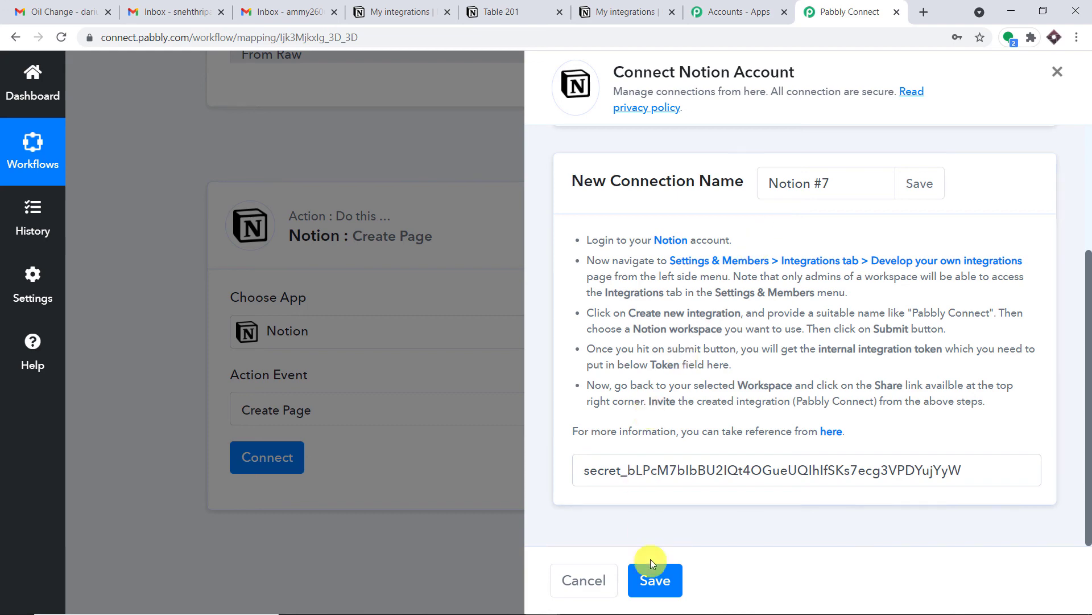
{"action": "left_click", "coordinate": [660, 579]}
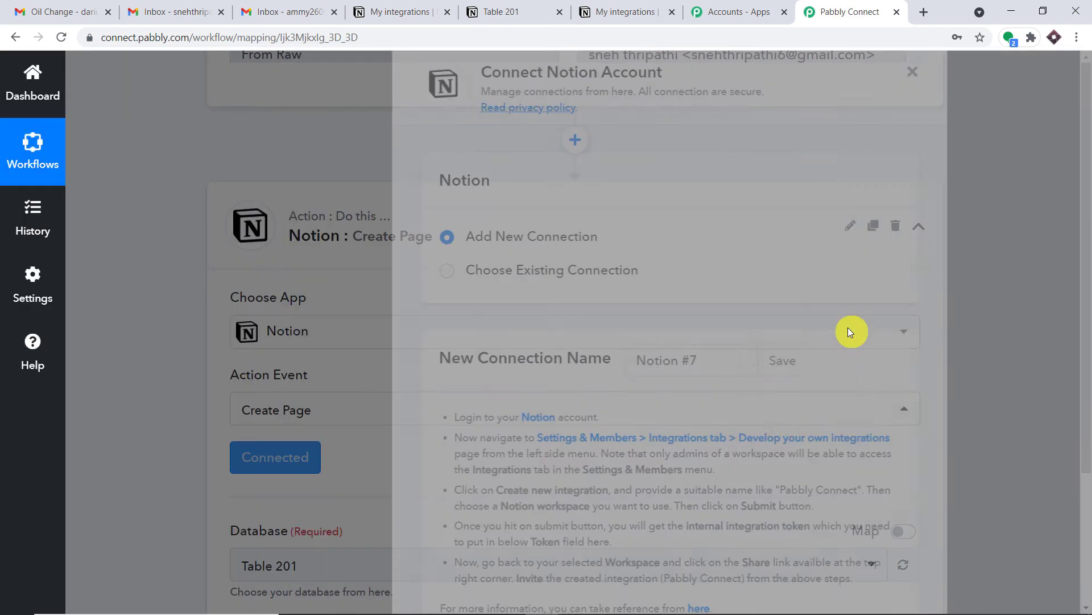
Step: Check the database chosen in the Create Page action against the table page in Notion, and return to the workflow
{"action": "scroll", "coordinate": [848, 327], "scroll_direction": "down", "scroll_amount": 8}
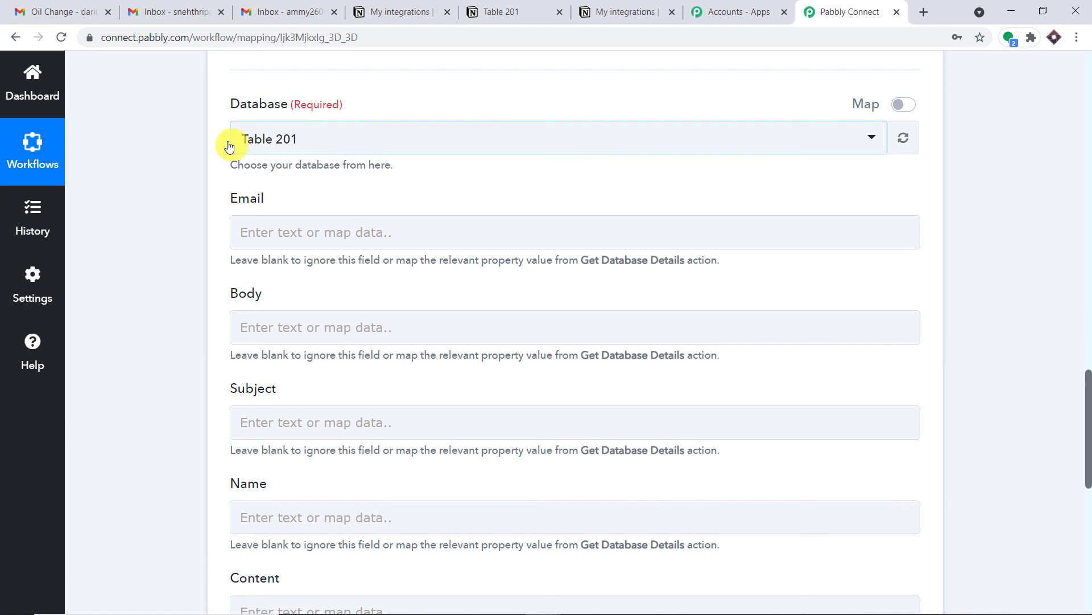
{"action": "left_click", "coordinate": [500, 9]}
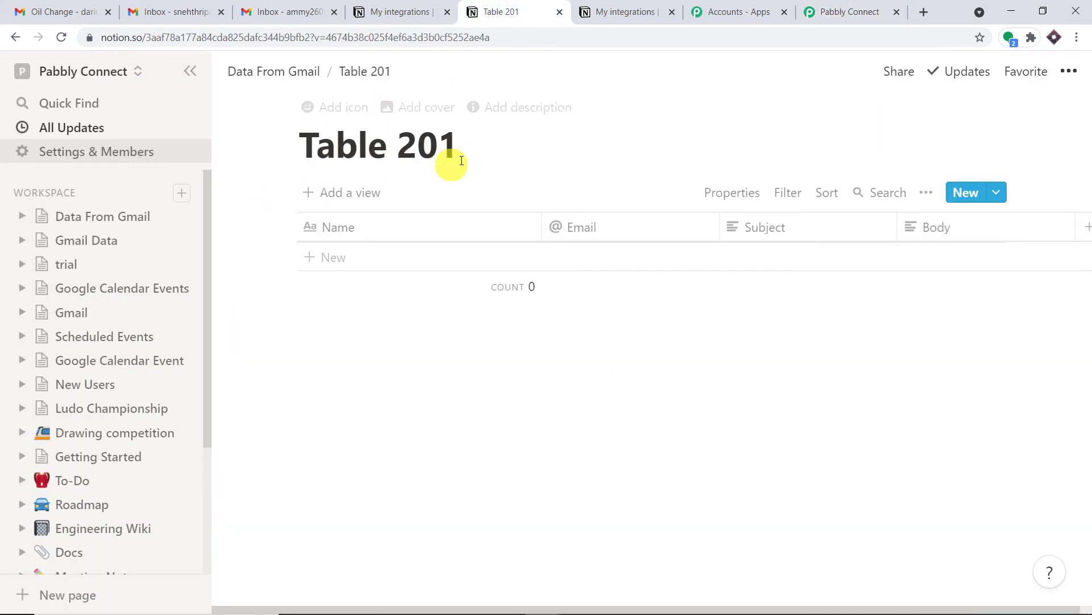
{"action": "left_click", "coordinate": [414, 8]}
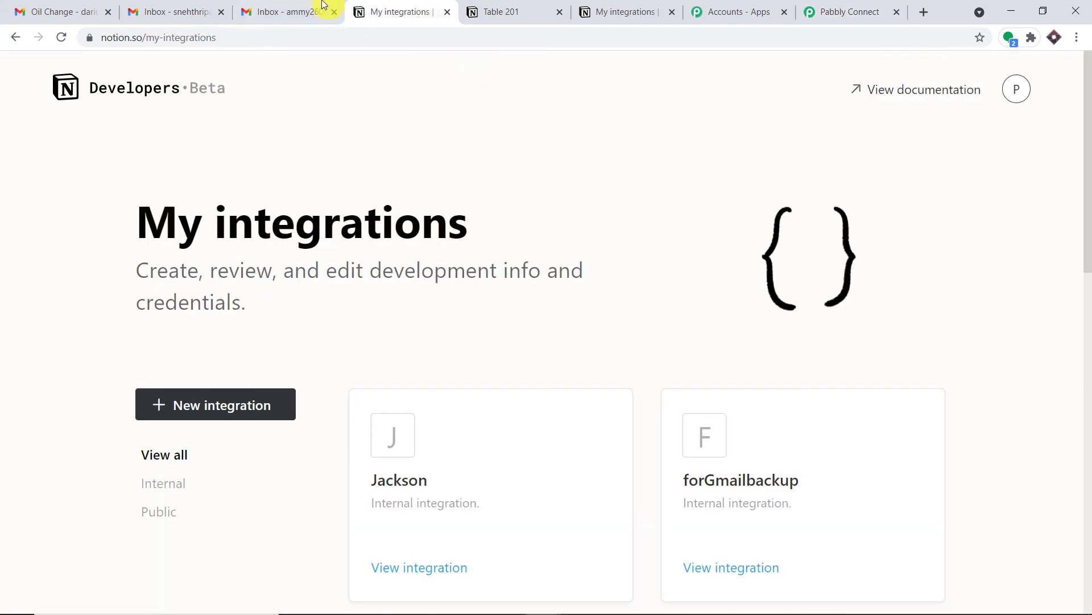
{"action": "left_click", "coordinate": [847, 11]}
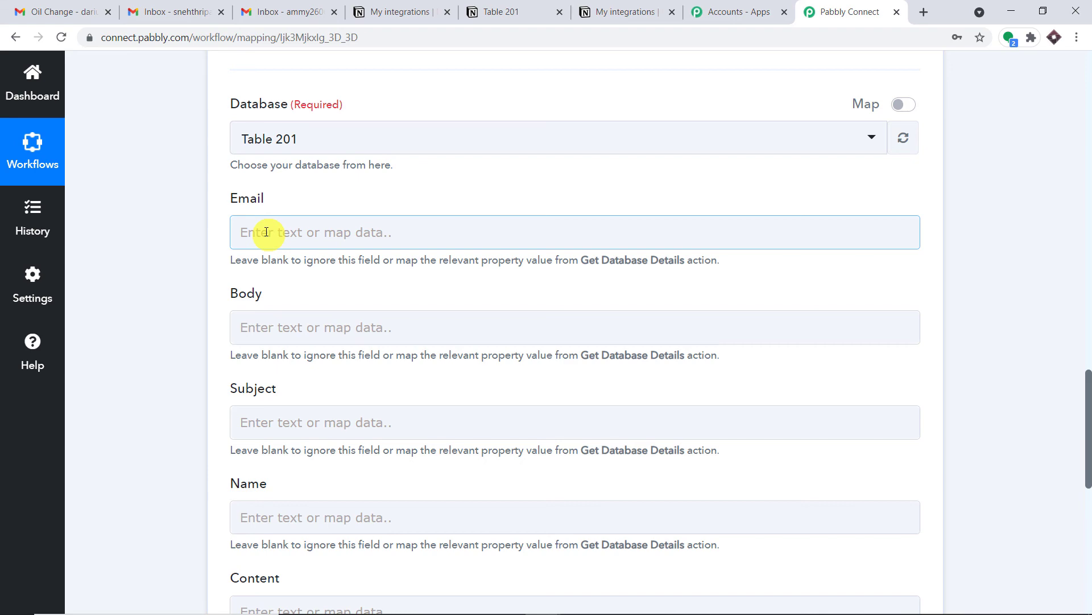
Step: Locate the sender's address in the Email Parser response and map the Email field to From 0 Address
{"action": "left_click", "coordinate": [1087, 292]}
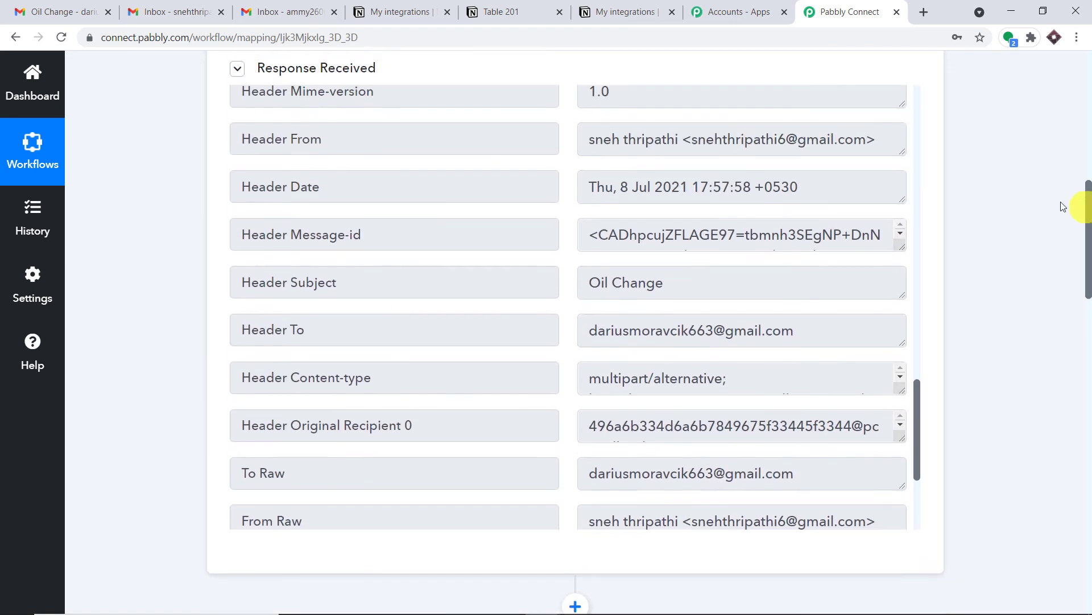
{"action": "scroll", "coordinate": [795, 189], "scroll_direction": "up", "scroll_amount": 20}
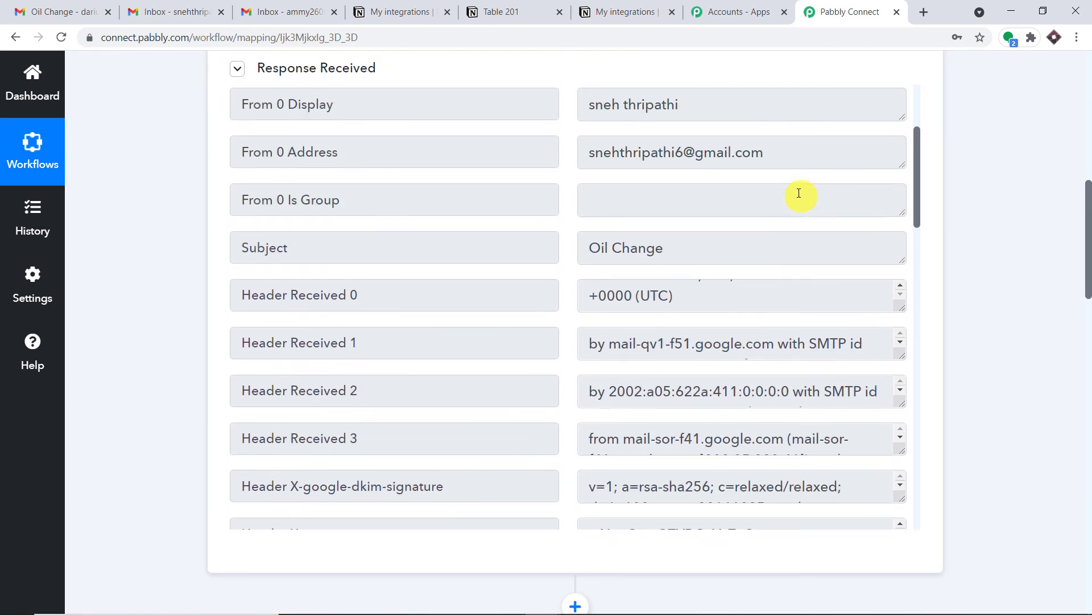
{"action": "scroll", "coordinate": [797, 195], "scroll_direction": "up", "scroll_amount": 2}
{"action": "left_click_drag", "start_coordinate": [781, 239], "coordinate": [409, 248]}
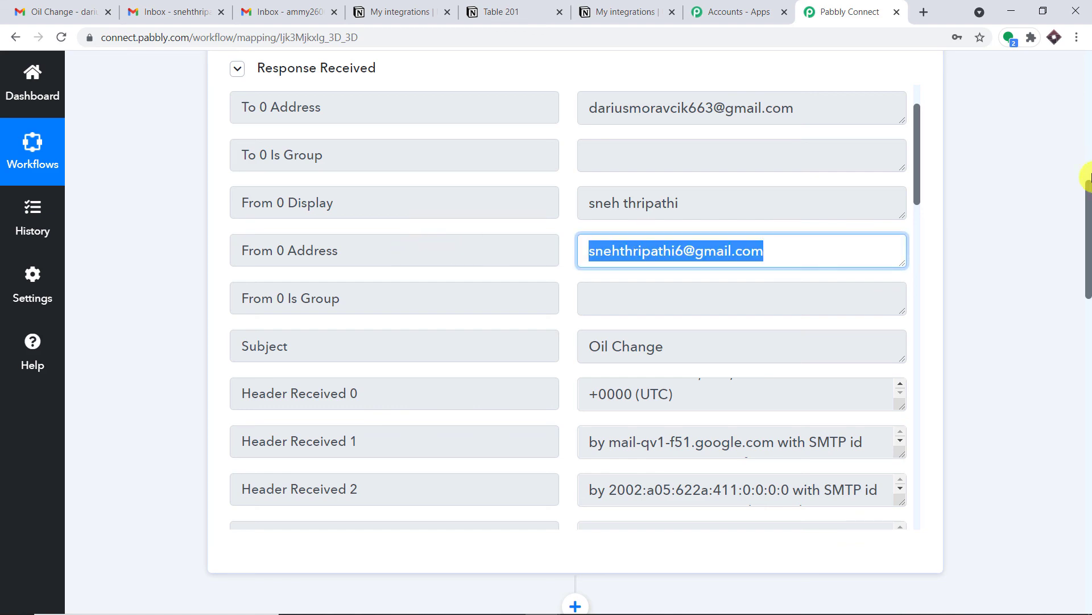
{"action": "left_click_drag", "start_coordinate": [1087, 177], "coordinate": [1085, 365]}
{"action": "left_click", "coordinate": [302, 336]}
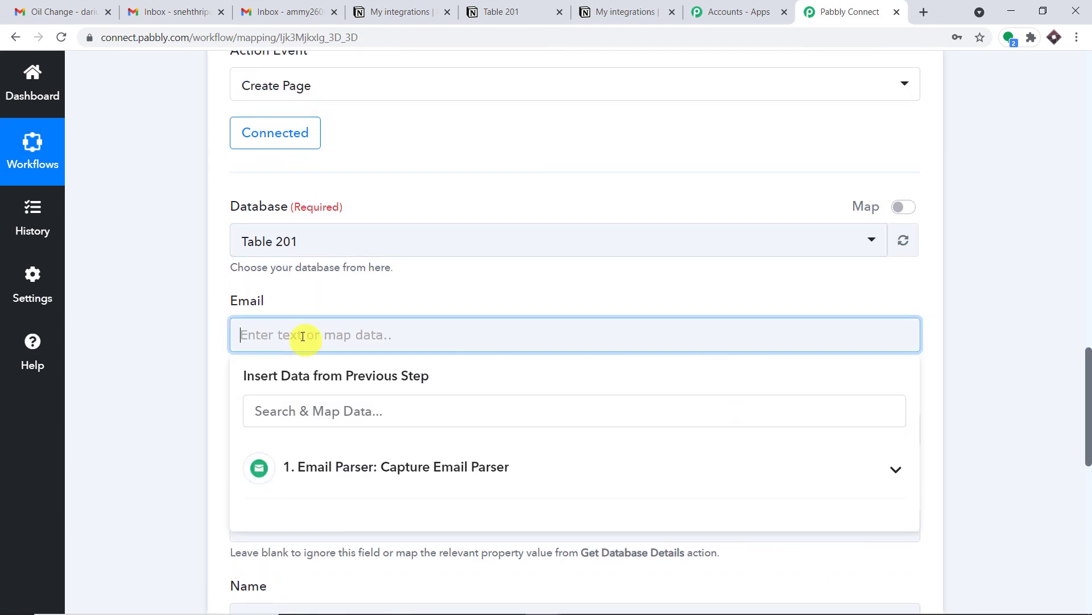
{"action": "left_click", "coordinate": [348, 456]}
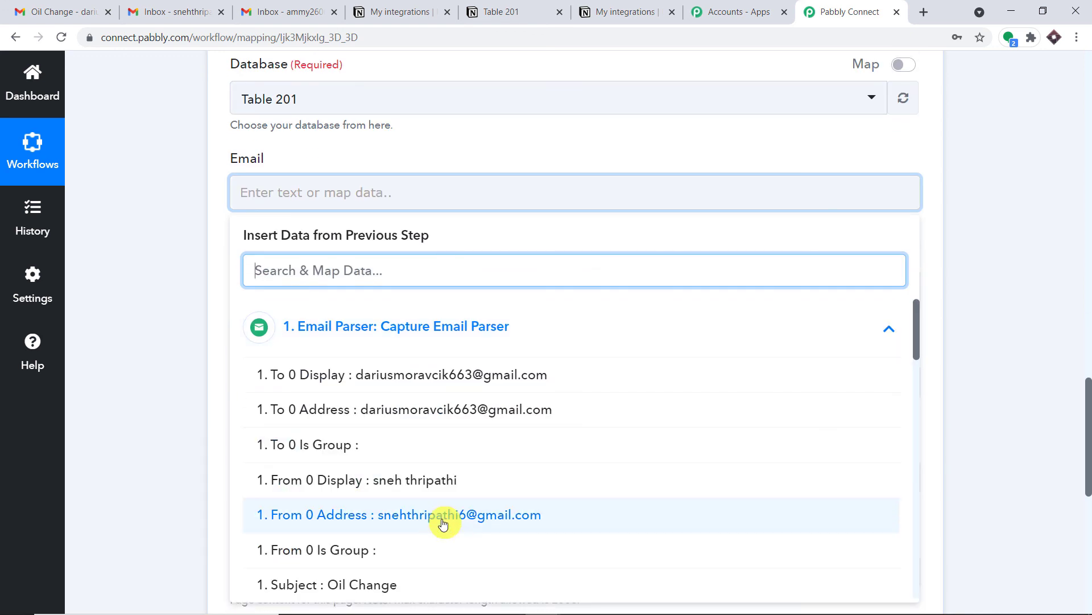
{"action": "left_click", "coordinate": [444, 515]}
{"action": "left_click", "coordinate": [1002, 224]}
Step: Map the Body field to the Body Text value captured by Email Parser
{"action": "scroll", "coordinate": [367, 156], "scroll_direction": "down", "scroll_amount": 2}
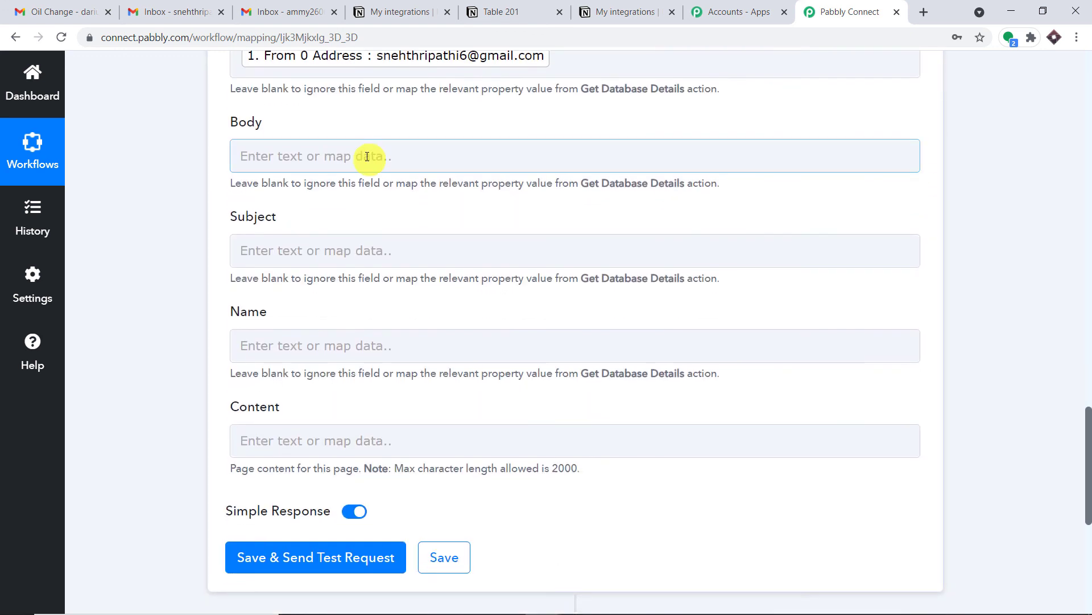
{"action": "left_click", "coordinate": [367, 156]}
{"action": "left_click", "coordinate": [395, 286]}
{"action": "scroll", "coordinate": [481, 390], "scroll_direction": "down", "scroll_amount": 5}
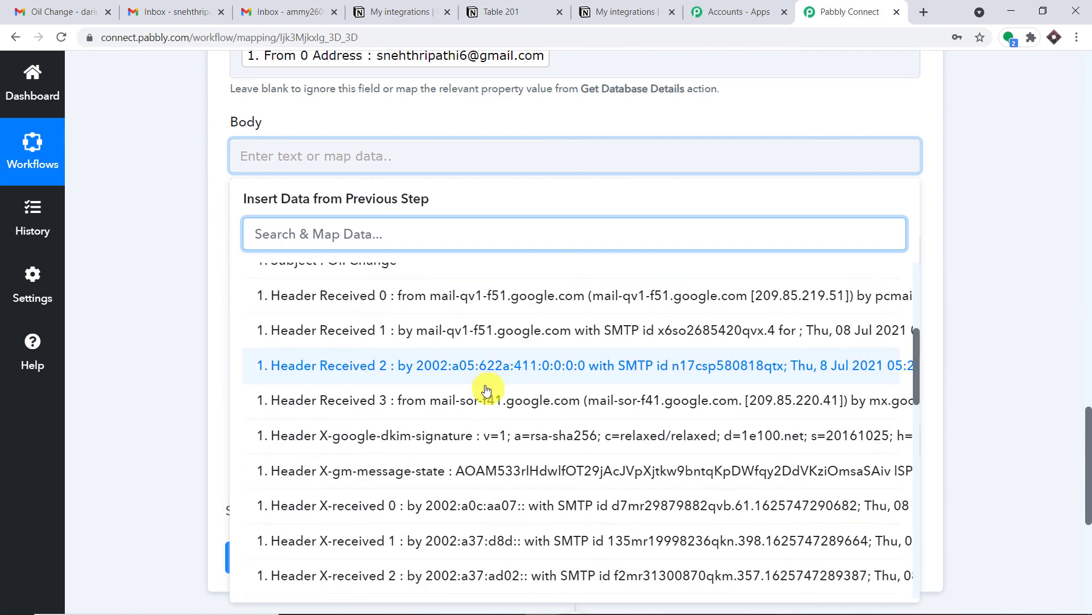
{"action": "scroll", "coordinate": [487, 389], "scroll_direction": "down", "scroll_amount": 10}
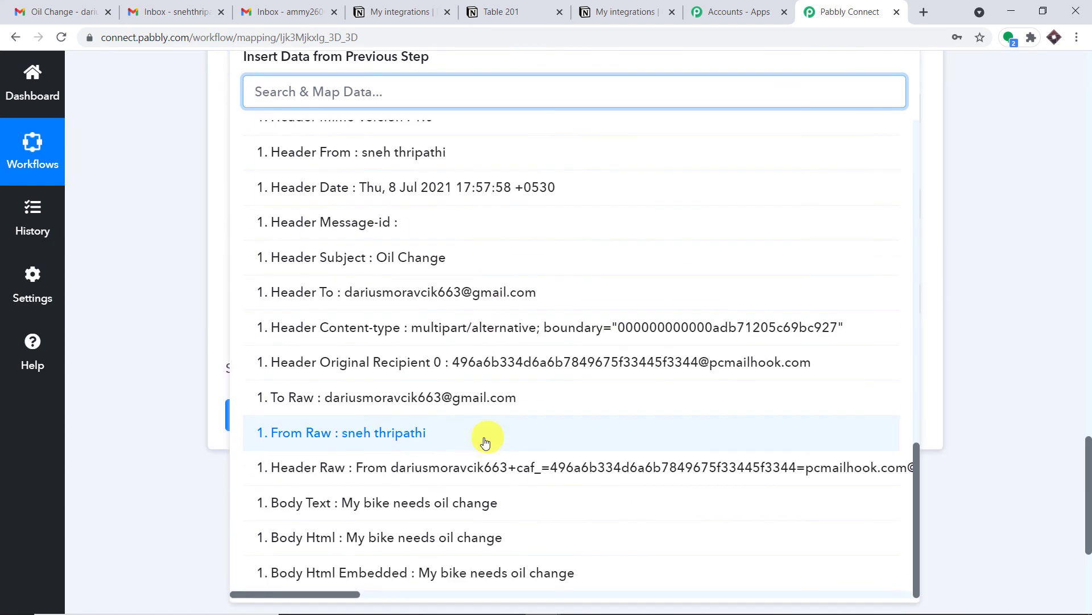
{"action": "left_click", "coordinate": [470, 504]}
{"action": "left_click", "coordinate": [1036, 203]}
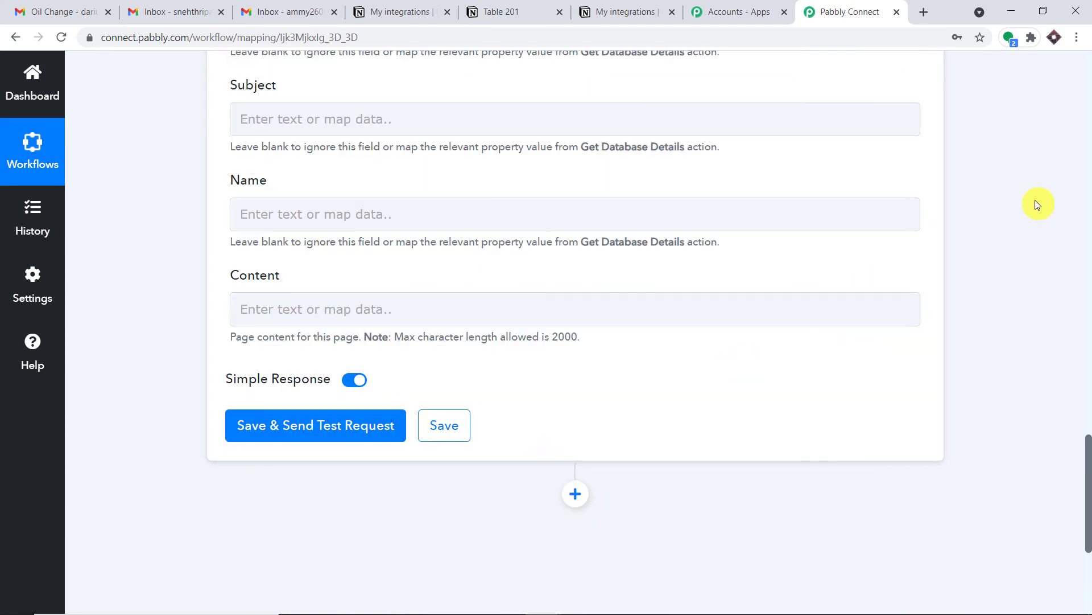
Step: Map the Subject field to the Subject value captured by Email Parser
{"action": "scroll", "coordinate": [819, 195], "scroll_direction": "up", "scroll_amount": 4}
{"action": "left_click", "coordinate": [317, 332]}
{"action": "scroll", "coordinate": [336, 336], "scroll_direction": "down", "scroll_amount": 3}
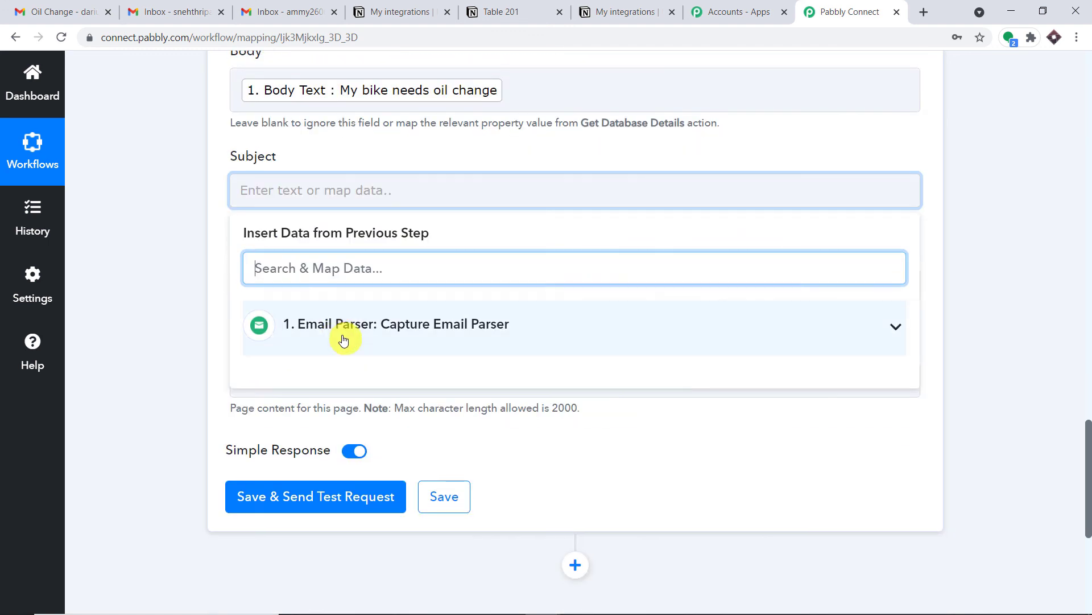
{"action": "left_click", "coordinate": [343, 340]}
{"action": "scroll", "coordinate": [398, 432], "scroll_direction": "down", "scroll_amount": 1}
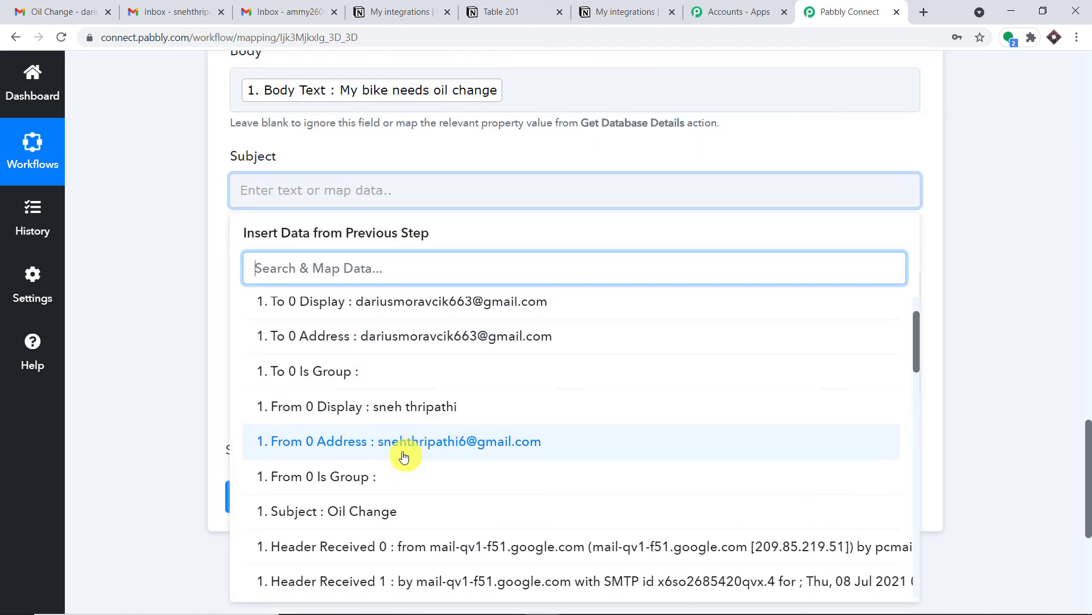
{"action": "left_click", "coordinate": [373, 512]}
{"action": "left_click", "coordinate": [976, 149]}
Step: Map the Name field to the From 0 Display value captured by Email Parser
{"action": "scroll", "coordinate": [422, 202], "scroll_direction": "down", "scroll_amount": 1}
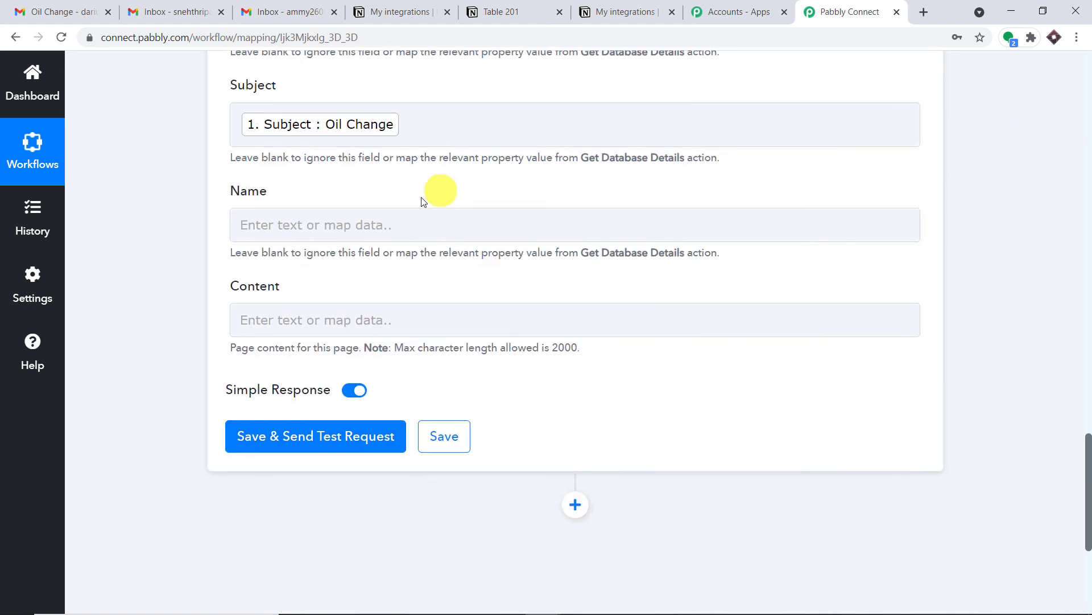
{"action": "left_click", "coordinate": [398, 224]}
{"action": "scroll", "coordinate": [398, 226], "scroll_direction": "down", "scroll_amount": 2}
{"action": "left_click", "coordinate": [398, 227]}
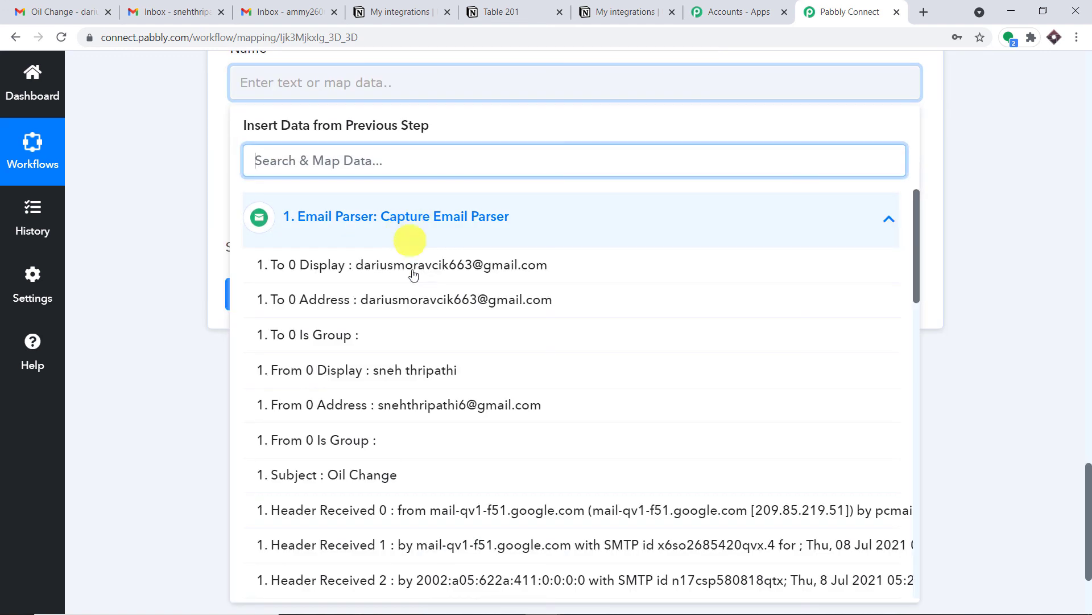
{"action": "scroll", "coordinate": [427, 301], "scroll_direction": "down", "scroll_amount": 1}
{"action": "left_click", "coordinate": [485, 290]}
{"action": "left_click", "coordinate": [998, 181]}
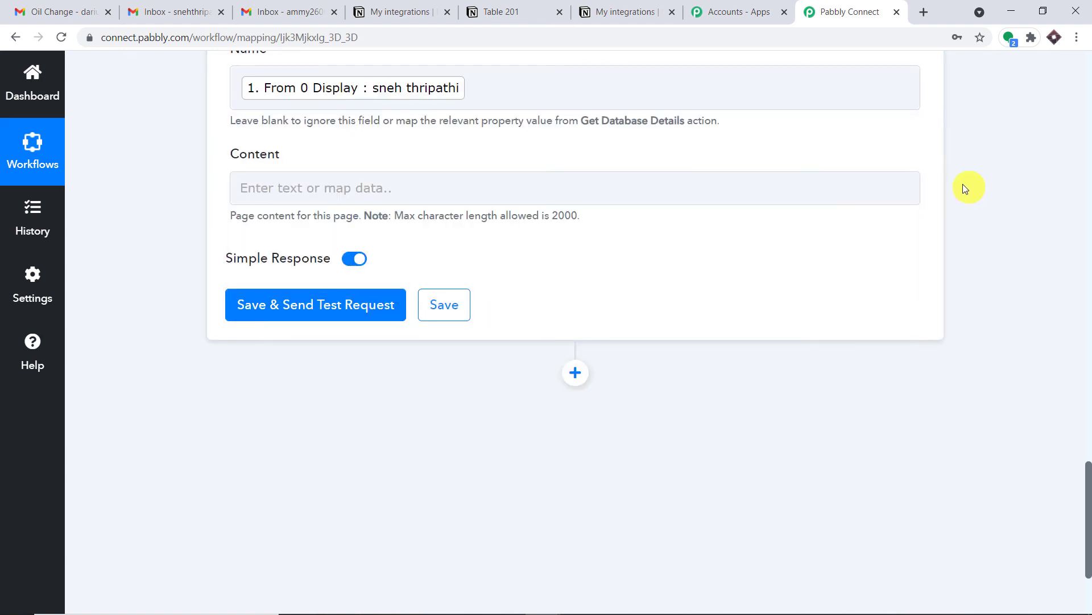
Step: Review the database selection and the mapped Email, Body, Subject and Name fields of the Notion action
{"action": "scroll", "coordinate": [762, 177], "scroll_direction": "up", "scroll_amount": 5}
{"action": "scroll", "coordinate": [399, 98], "scroll_direction": "up", "scroll_amount": 2}
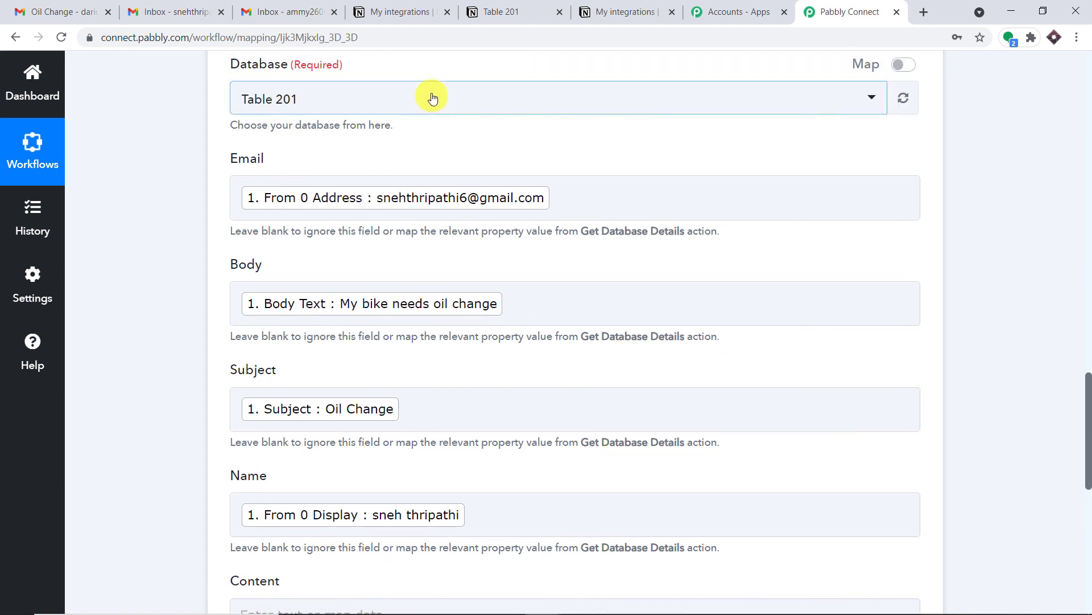
{"action": "scroll", "coordinate": [375, 156], "scroll_direction": "down", "scroll_amount": 4}
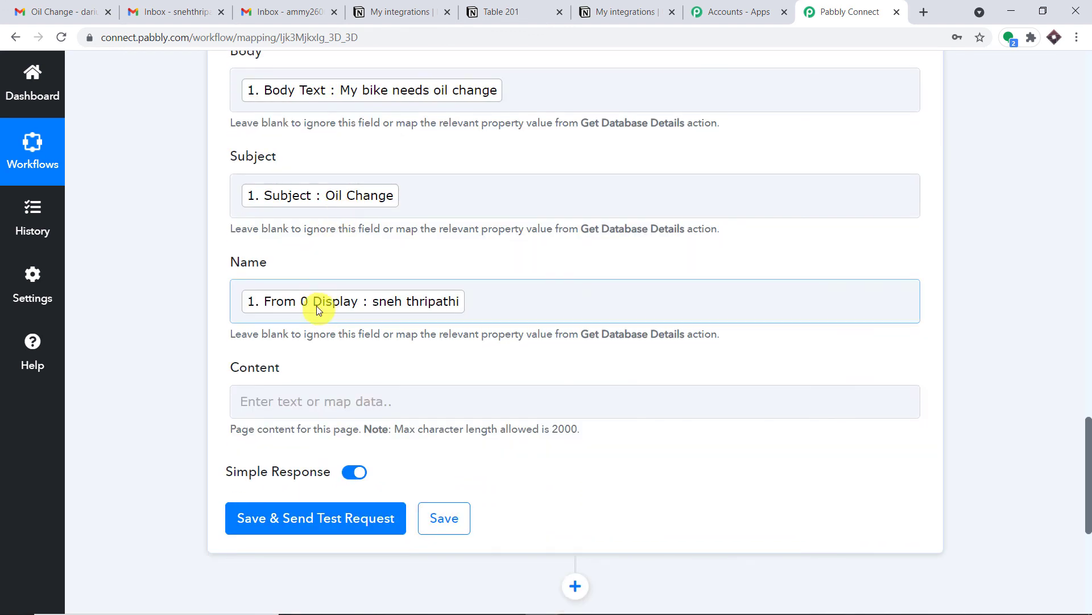
{"action": "scroll", "coordinate": [319, 309], "scroll_direction": "down", "scroll_amount": 3}
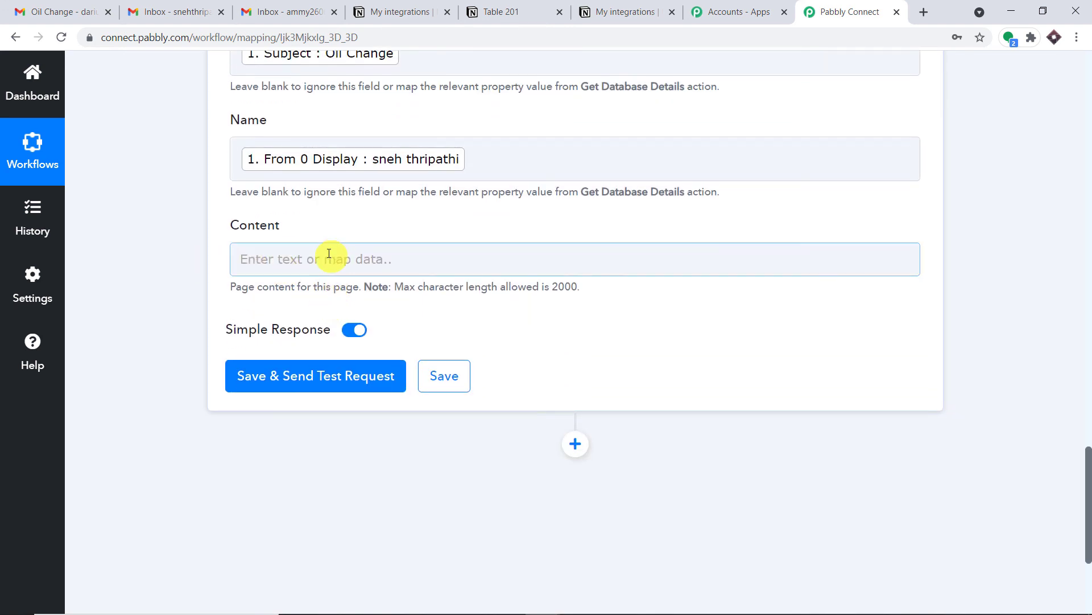
Step: Save the Notion Create Page action, send its test request, and check Table 201 in Notion for the added record
{"action": "scroll", "coordinate": [329, 253], "scroll_direction": "down", "scroll_amount": 3}
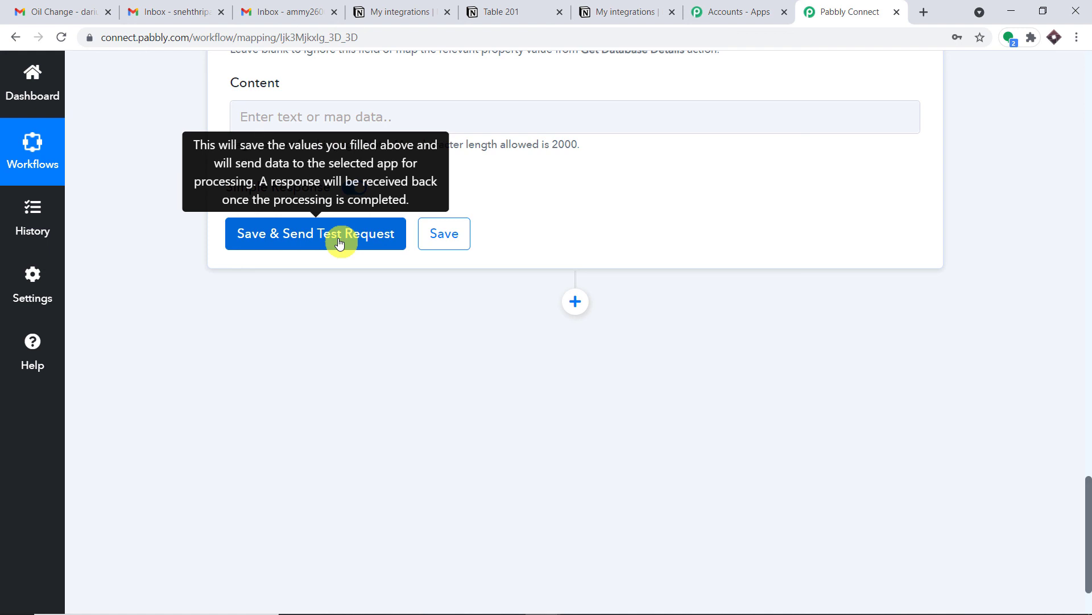
{"action": "left_click", "coordinate": [340, 241]}
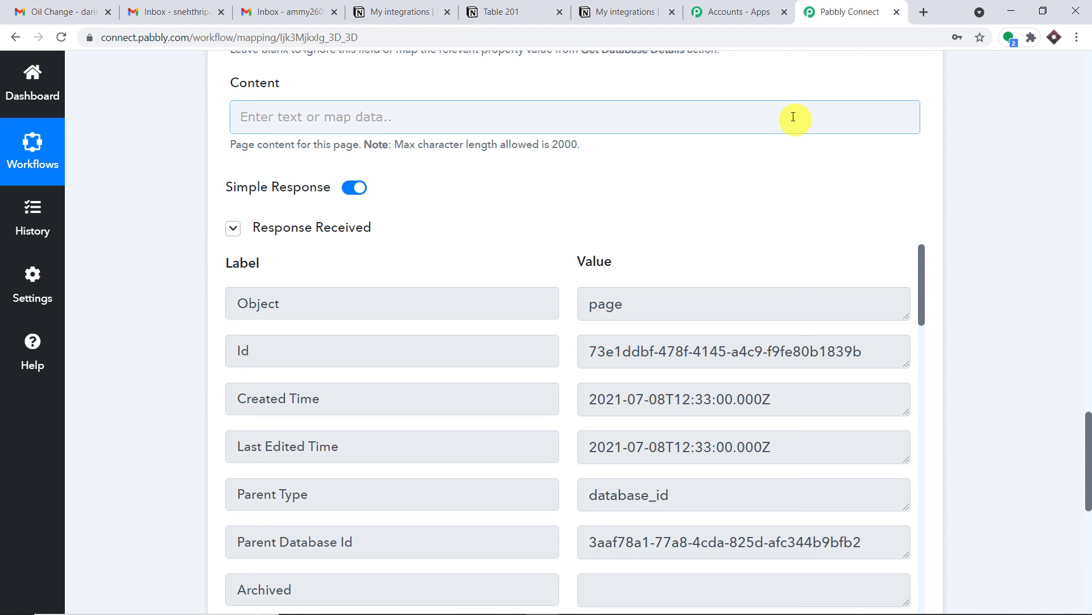
{"action": "left_click", "coordinate": [522, 8]}
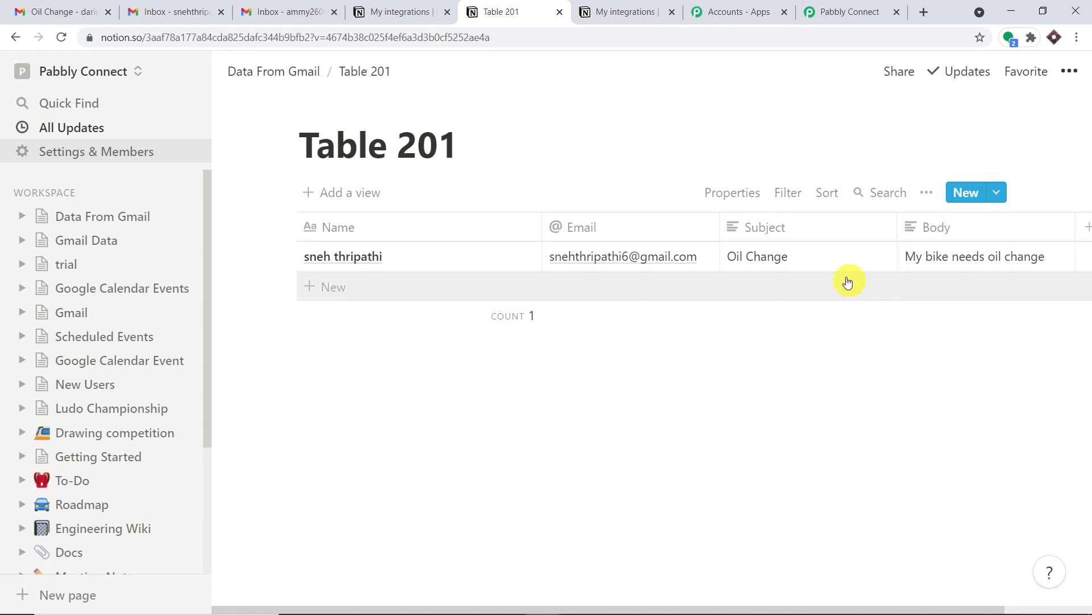
Step: Switch back to Pabbly Connect and collapse the Email Parser trigger to review the Gmail to Notion workflow's trigger and action
{"action": "left_click", "coordinate": [853, 6]}
{"action": "scroll", "coordinate": [1088, 267], "scroll_direction": "up", "scroll_amount": 15}
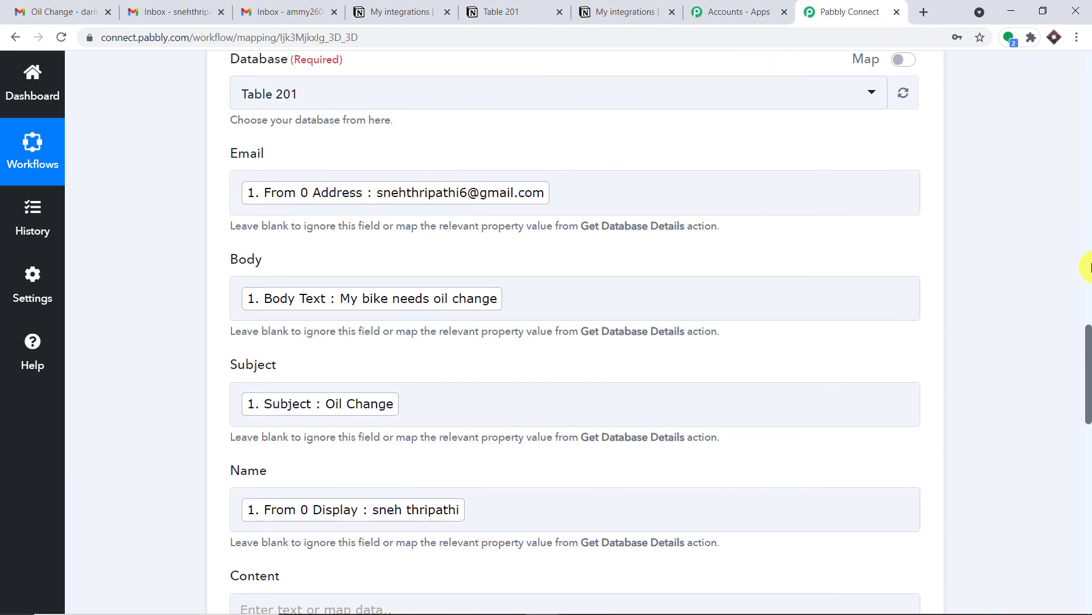
{"action": "scroll", "coordinate": [1088, 225], "scroll_direction": "up", "scroll_amount": 20}
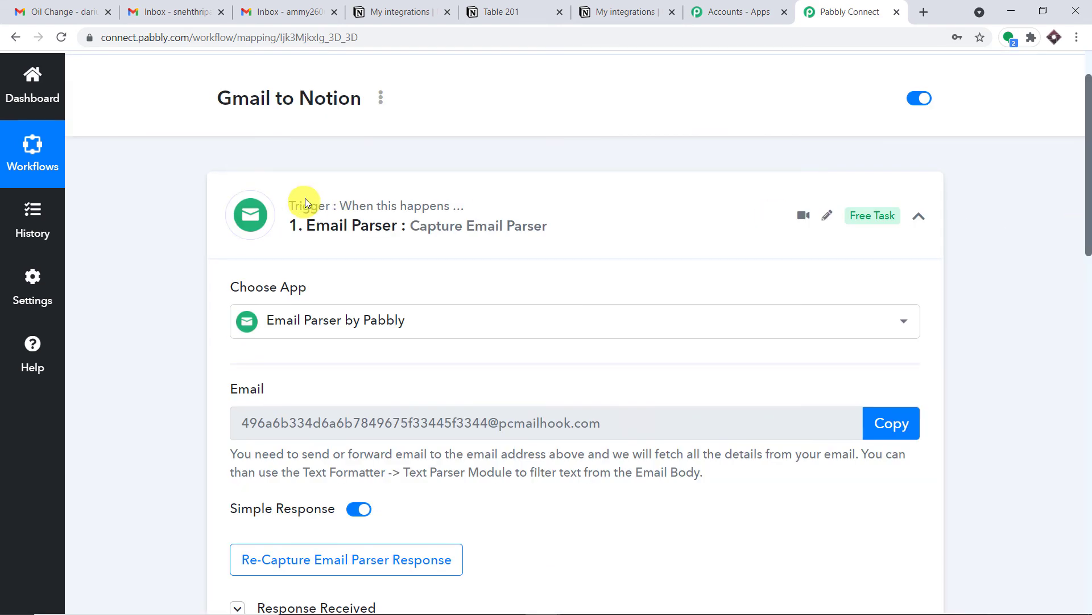
{"action": "left_click", "coordinate": [600, 188]}
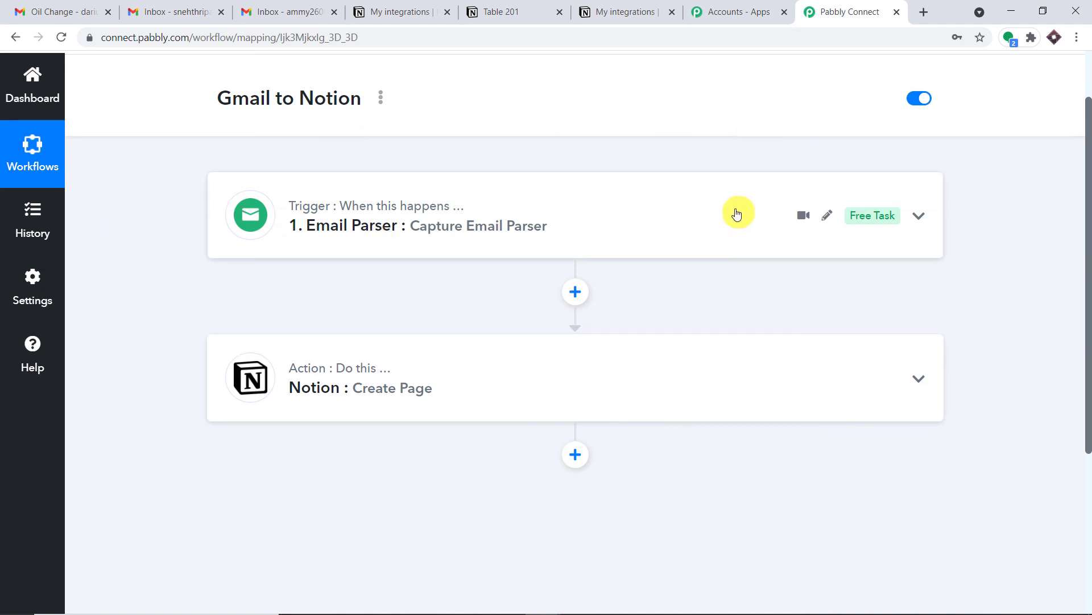
{"action": "scroll", "coordinate": [673, 287], "scroll_direction": "down", "scroll_amount": 1}
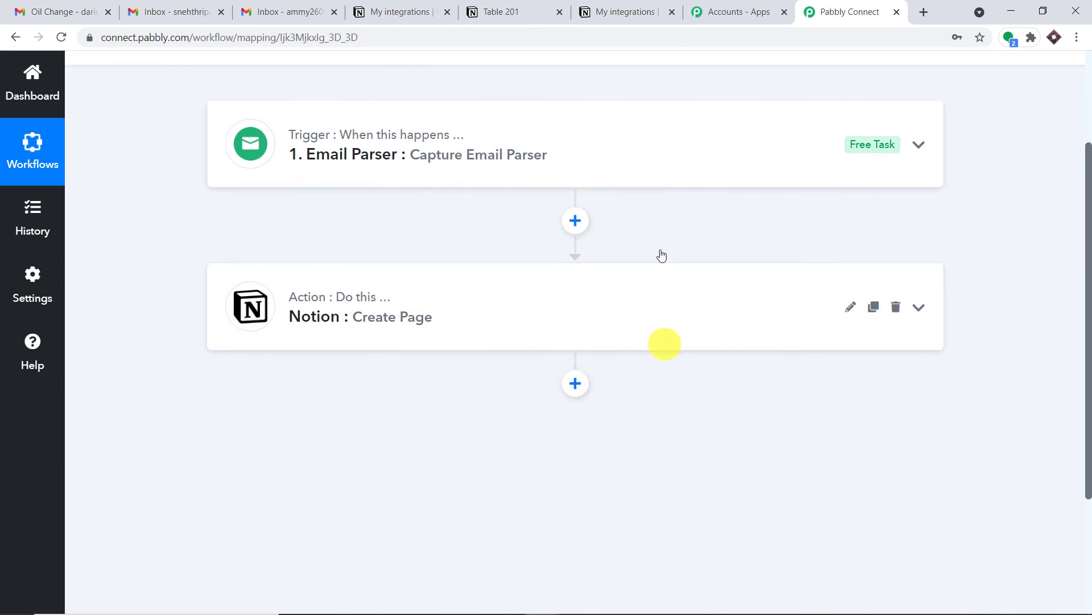
{"action": "scroll", "coordinate": [656, 223], "scroll_direction": "up", "scroll_amount": 2}
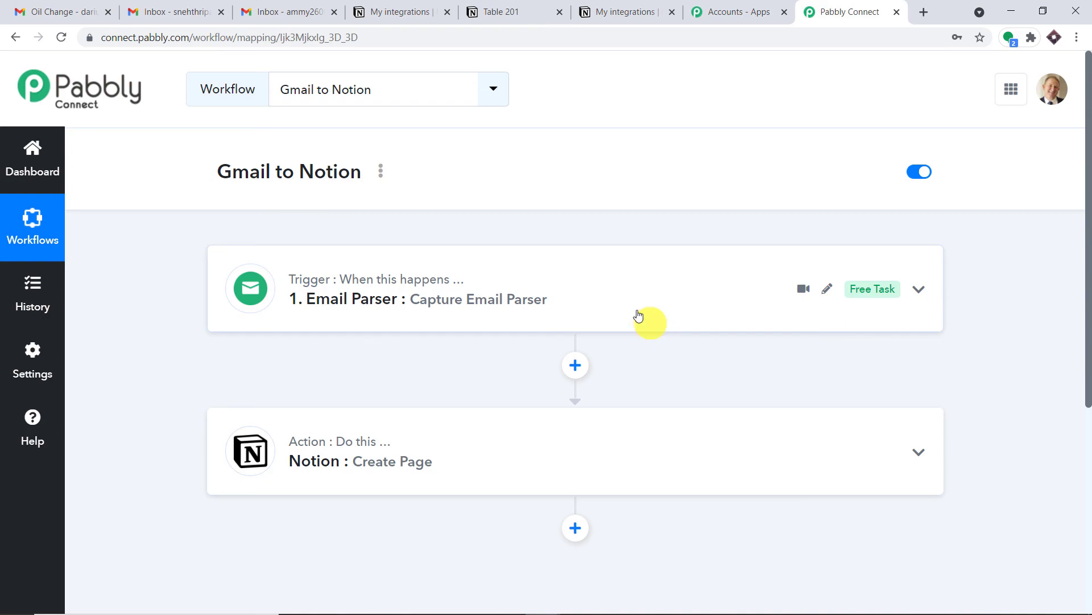